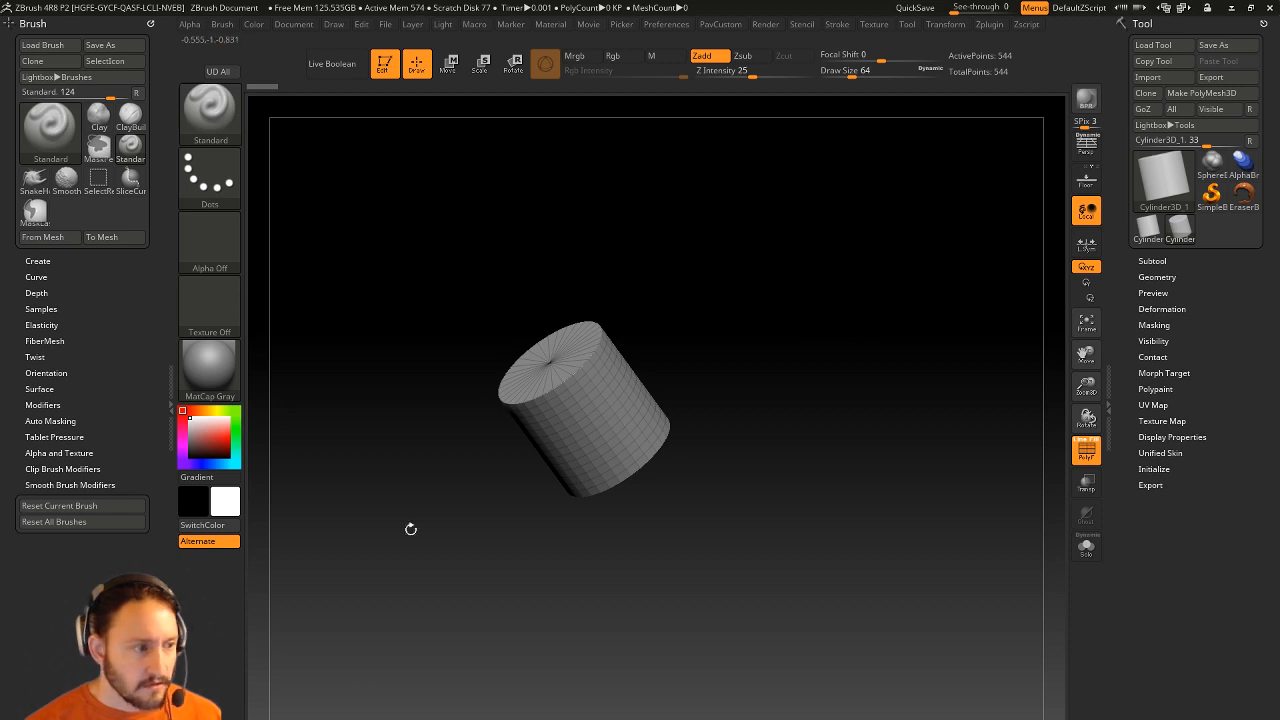
Step: Convert the cylinder primitive into an editable PolyMesh3D object
{"action": "left_click_drag", "start_coordinate": [760, 281], "coordinate": [731, 339], "text": "alt"}
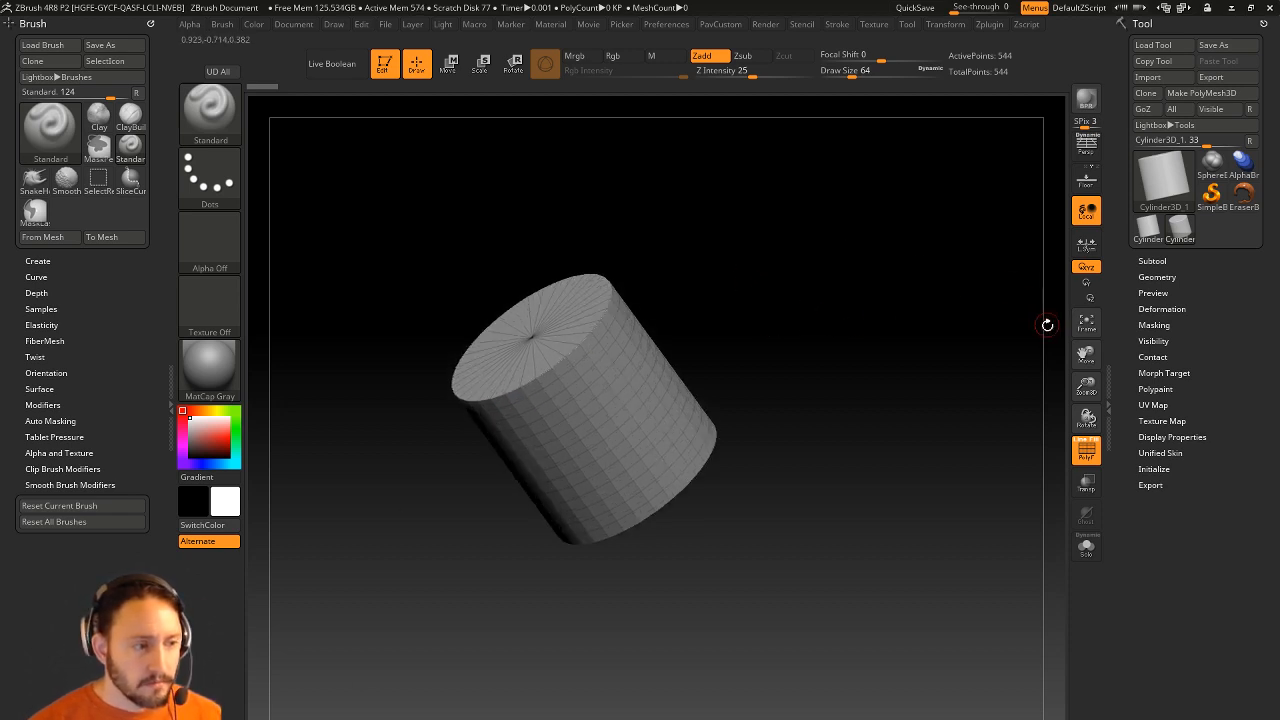
{"action": "key", "text": "shift"}
{"action": "left_click", "coordinate": [1153, 469]}
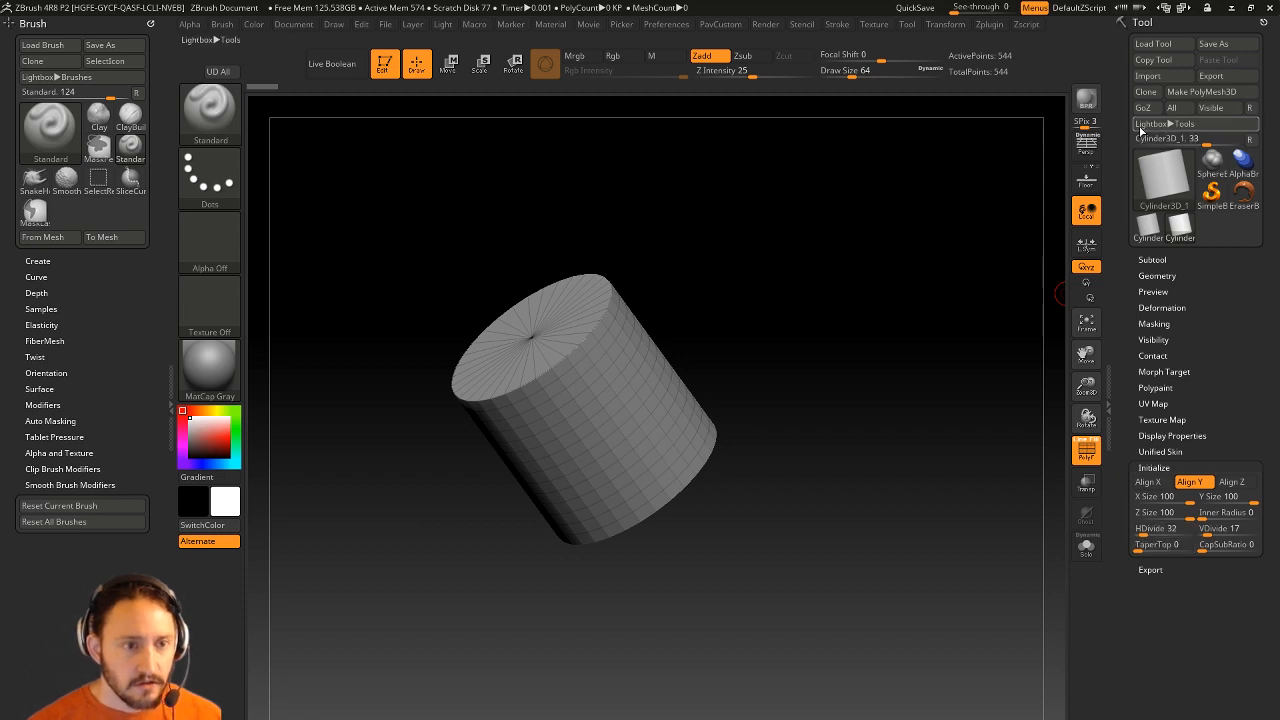
{"action": "left_click", "coordinate": [1189, 93]}
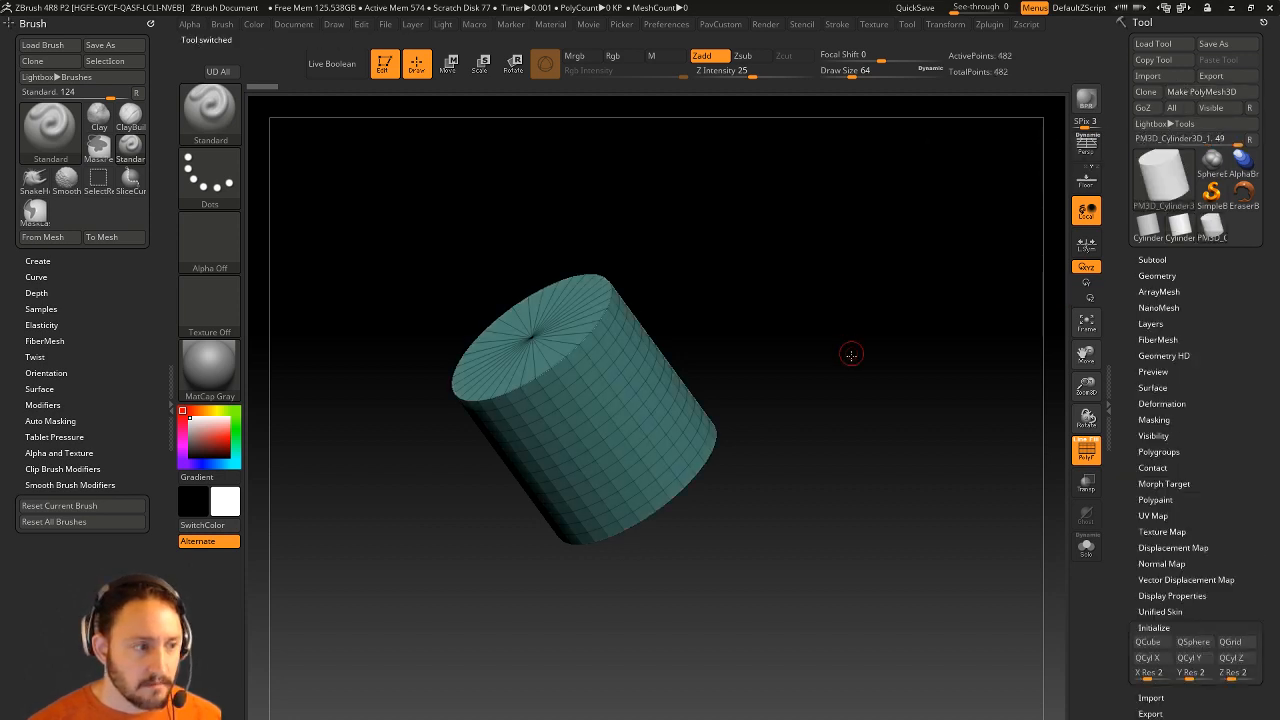
Step: Delete the redundant edge loops along the cylinder's side, leaving only the caps and lengthwise faces
{"action": "left_click", "coordinate": [1157, 276]}
{"action": "scroll", "coordinate": [1124, 306], "scroll_direction": "down", "scroll_amount": 2}
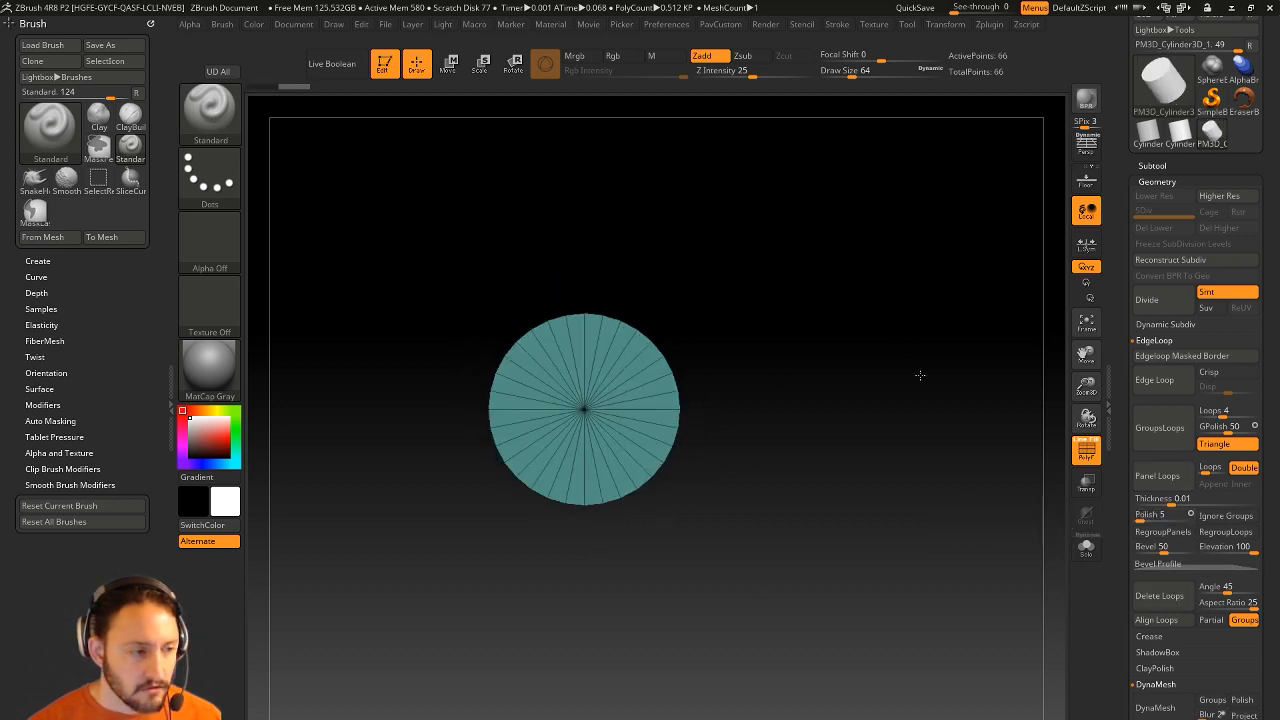
{"action": "left_click_drag", "start_coordinate": [891, 271], "coordinate": [906, 321], "text": "shift"}
{"action": "left_click_drag", "start_coordinate": [905, 429], "coordinate": [917, 296], "text": "alt"}
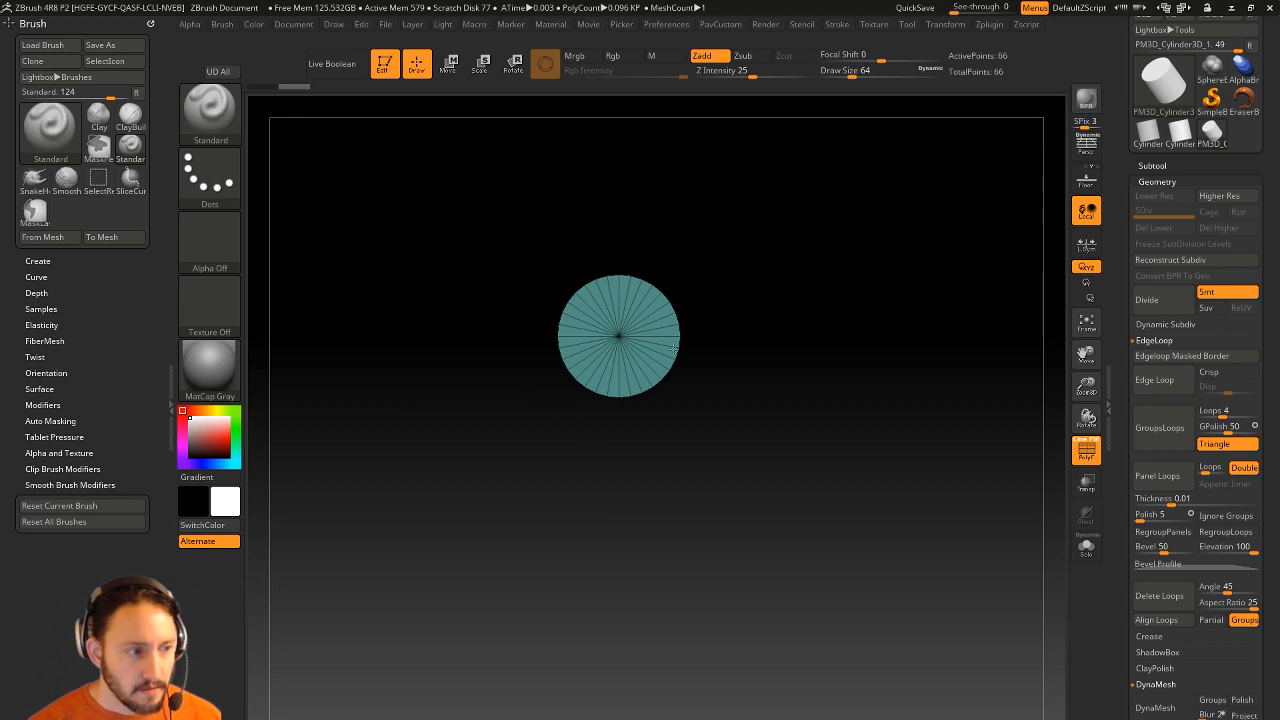
Step: Show the floor grid and rotate the cylinder 90° about the X axis so it lies on its side
{"action": "left_click", "coordinate": [1077, 184]}
{"action": "left_click_drag", "start_coordinate": [903, 334], "coordinate": [738, 200]}
{"action": "key", "text": "w"}
{"action": "left_click_drag", "start_coordinate": [740, 355], "coordinate": [755, 372], "text": "shift"}
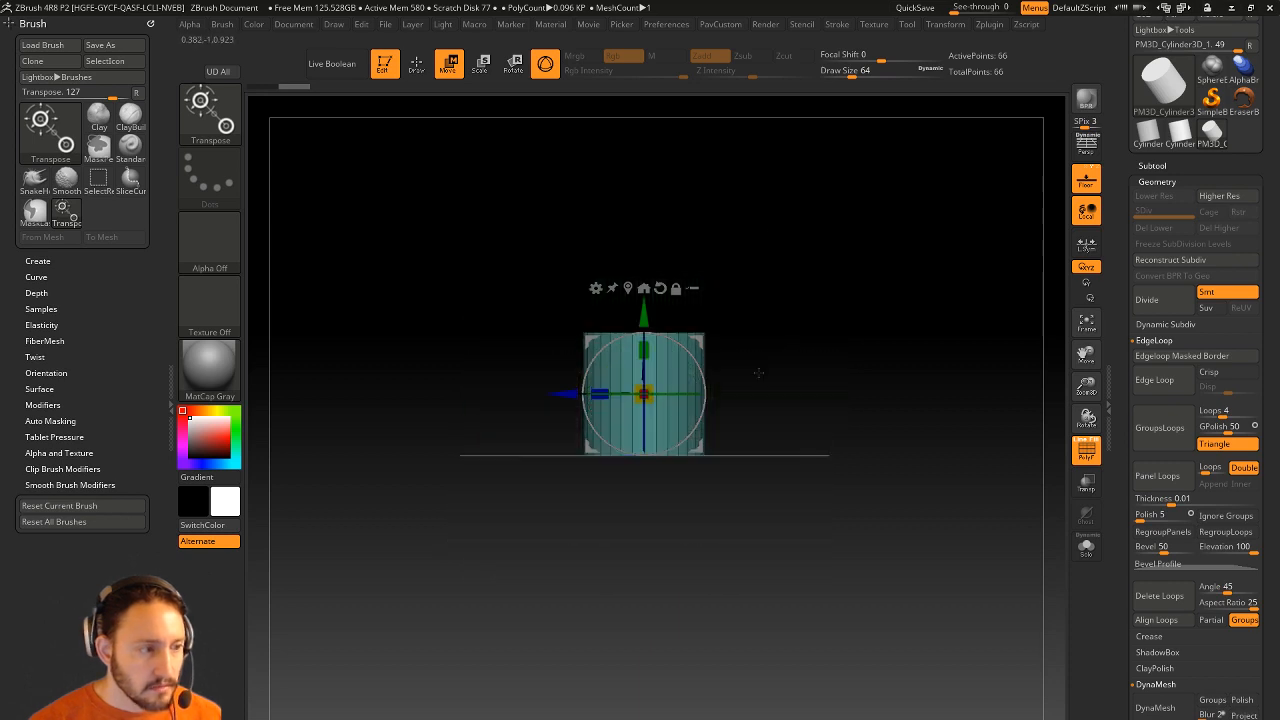
{"action": "left_click_drag", "start_coordinate": [607, 344], "coordinate": [596, 433]}
{"action": "left_click_drag", "start_coordinate": [817, 297], "coordinate": [889, 345], "text": "shift"}
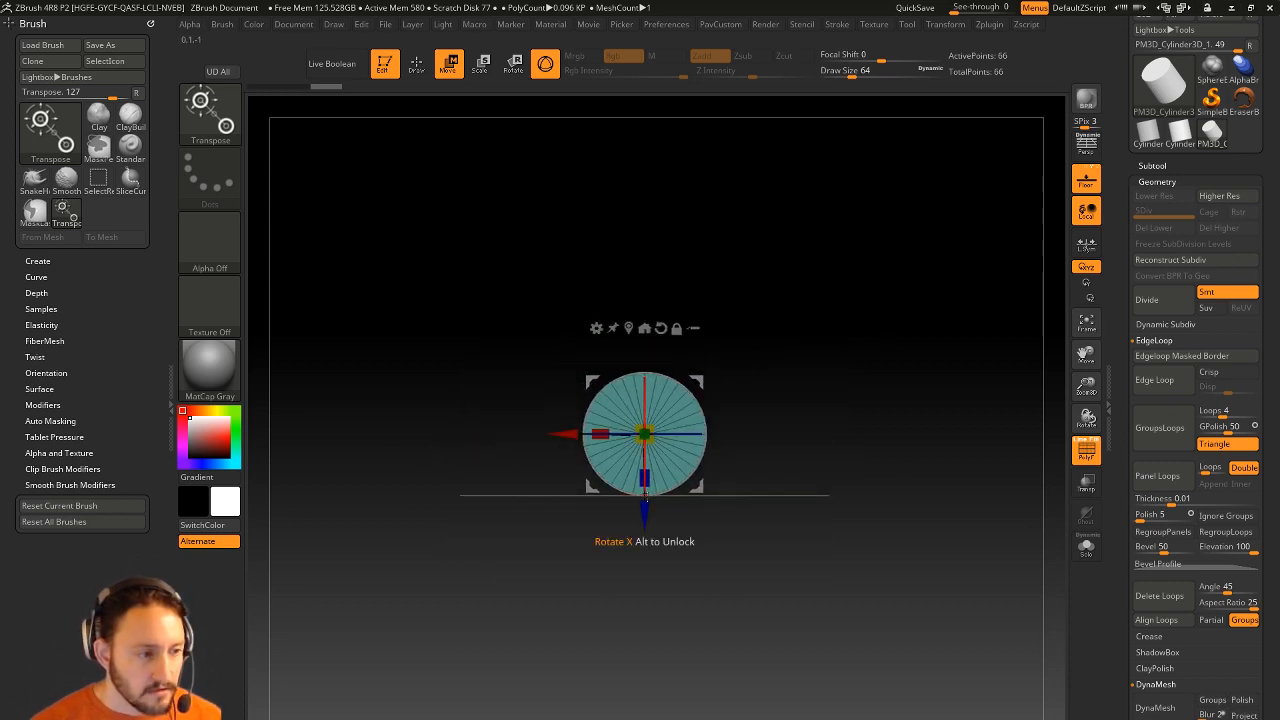
Step: Move the lying cylinder straight up along its Z axis
{"action": "left_click_drag", "start_coordinate": [645, 514], "coordinate": [645, 441]}
{"action": "key", "text": "q"}
{"action": "mouse_move", "coordinate": [889, 312]}
{"action": "left_mouse_down"}
{"action": "mouse_move", "coordinate": [851, 380]}
{"action": "mouse_move", "coordinate": [729, 432]}
{"action": "left_mouse_up"}
{"action": "key", "text": "w"}
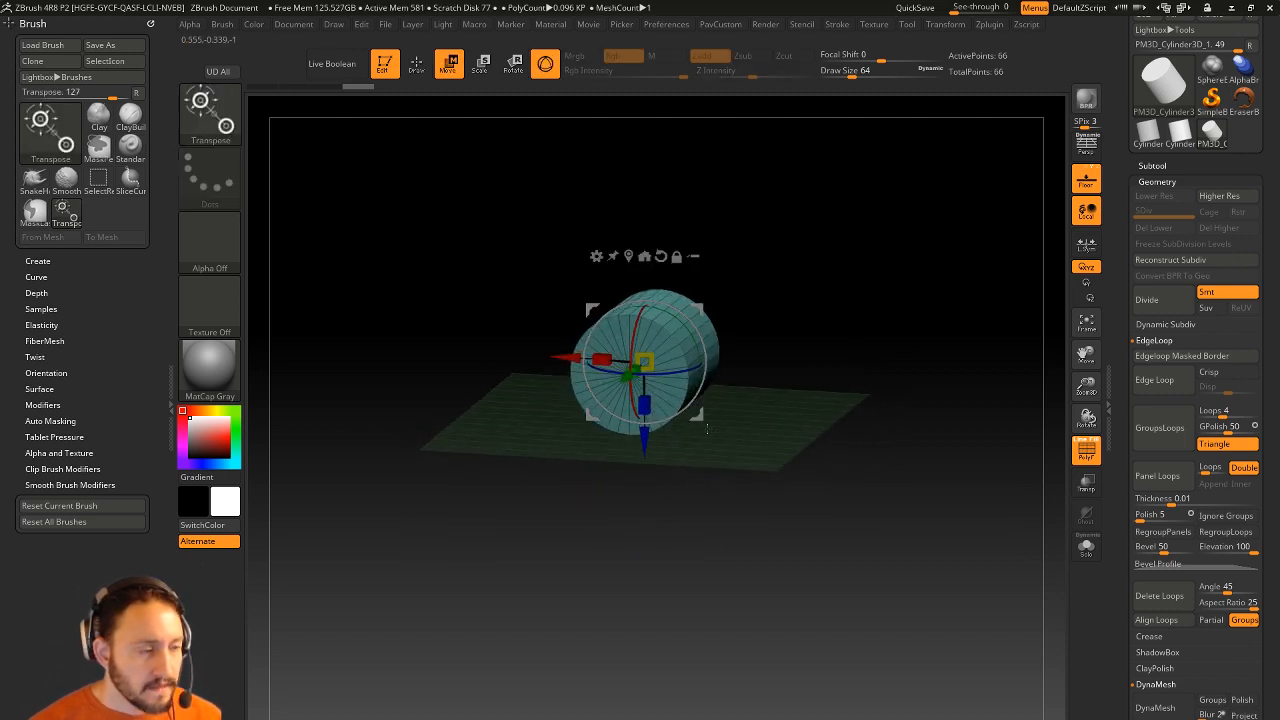
Step: Set the floor grid's elevation to 0
{"action": "left_click", "coordinate": [333, 24]}
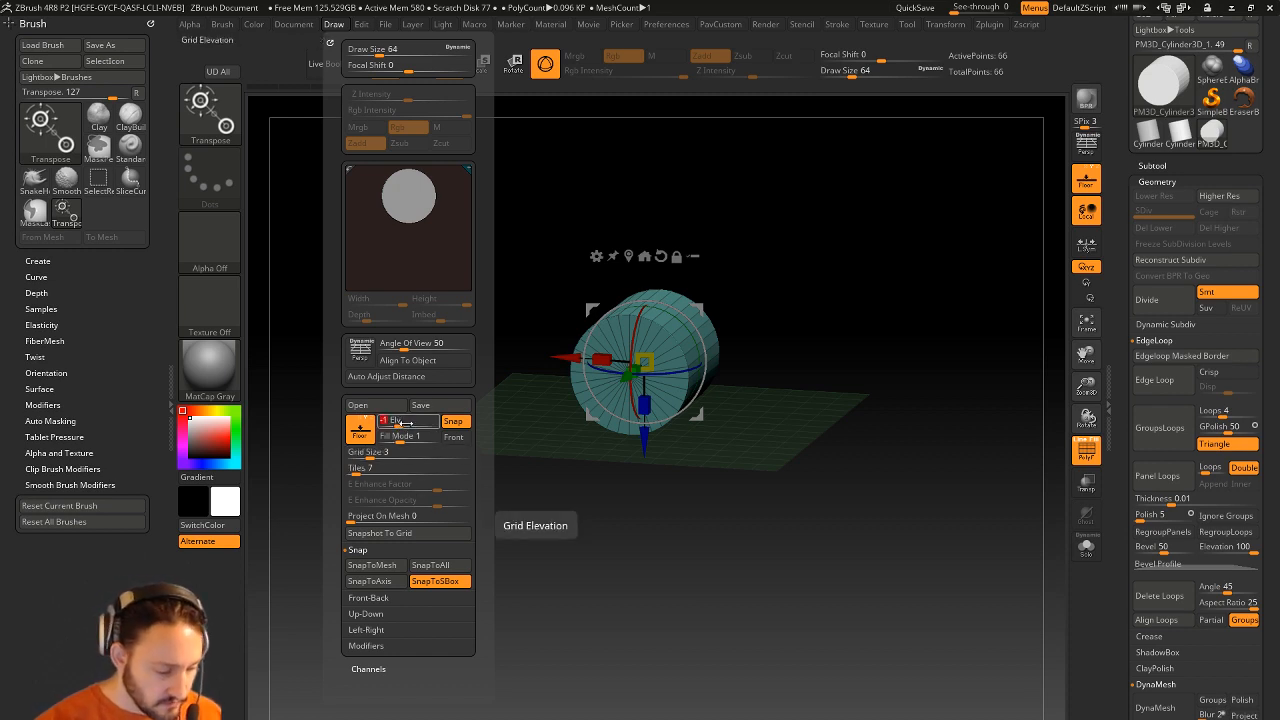
{"action": "key", "text": "Return"}
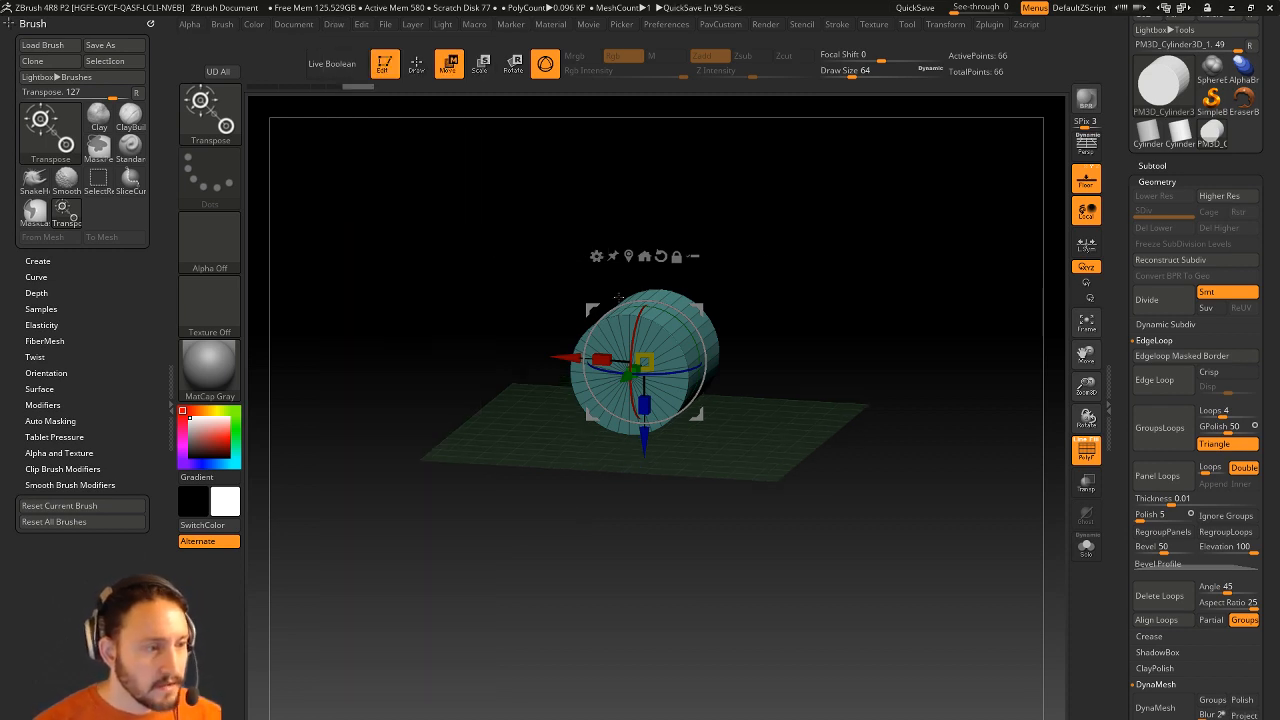
{"action": "left_click_drag", "start_coordinate": [830, 262], "coordinate": [883, 234], "text": "shift"}
{"action": "left_click_drag", "start_coordinate": [818, 286], "coordinate": [780, 256]}
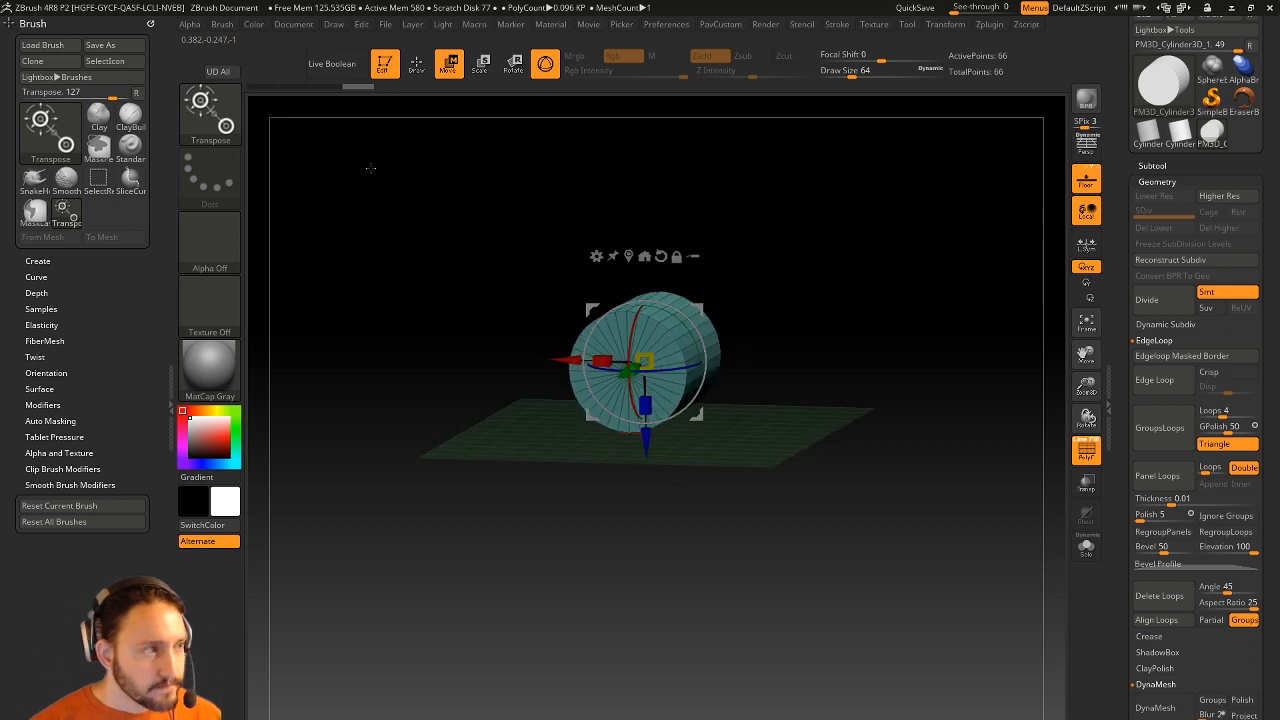
Step: Turn off the floor grid's Snap option so the grid no longer follows the selected SubTool
{"action": "left_click", "coordinate": [254, 24]}
{"action": "mouse_move", "coordinate": [333, 24]}
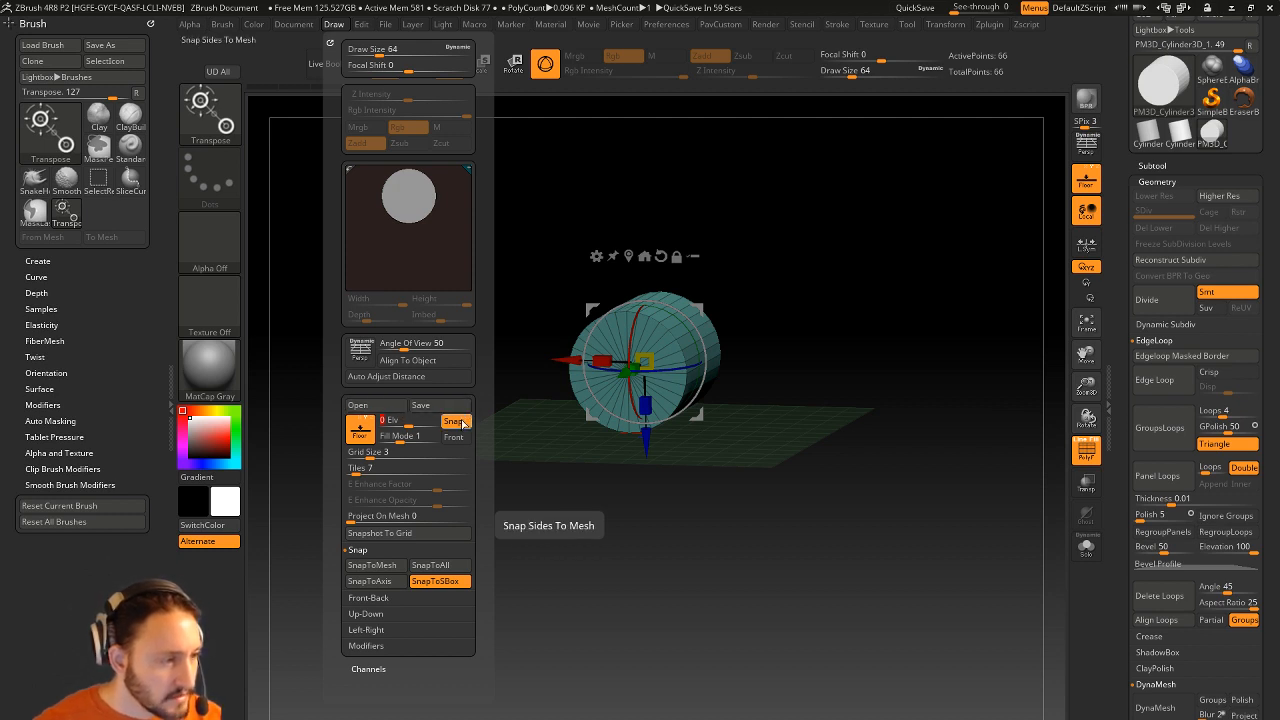
{"action": "key", "text": "ctrl"}
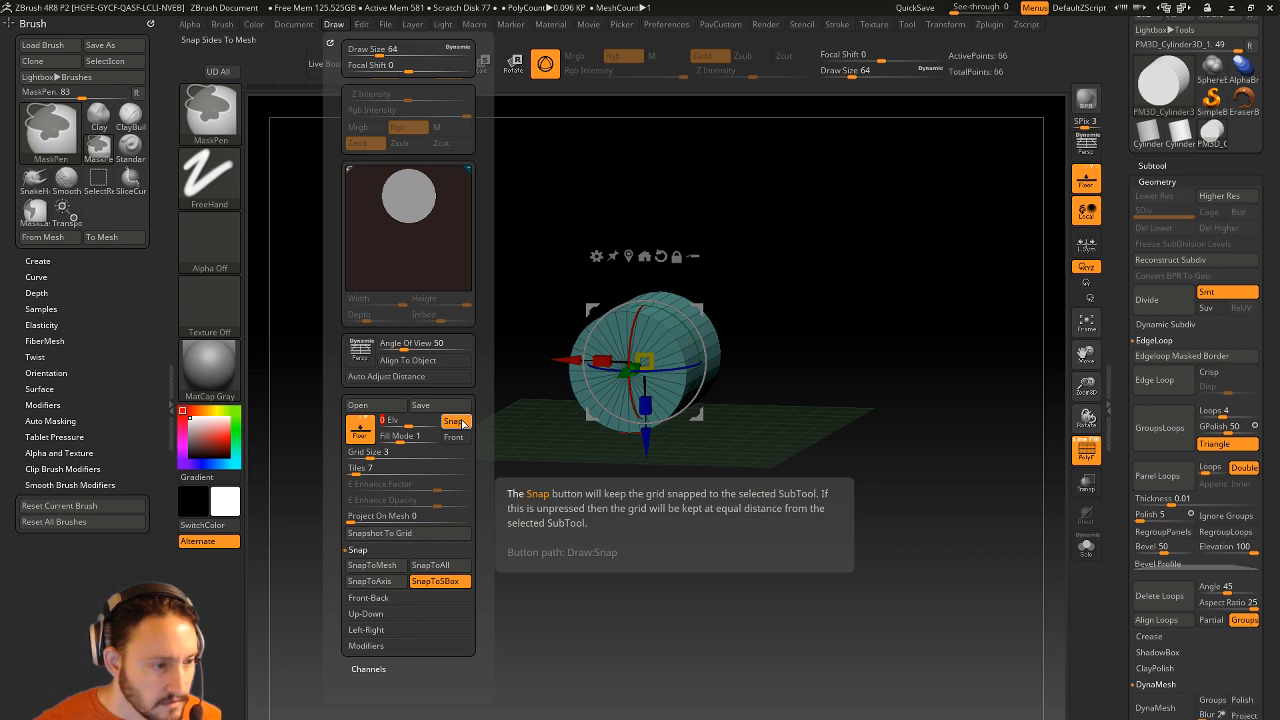
{"action": "left_click", "coordinate": [461, 424]}
Step: From the front view, scale the cylinder narrower along its X axis to give it an upright oval profile
{"action": "mouse_move", "coordinate": [760, 551]}
{"action": "left_mouse_down"}
{"action": "mouse_move", "coordinate": [783, 560]}
{"action": "mouse_move", "coordinate": [789, 548]}
{"action": "left_mouse_up"}
{"action": "left_click_drag", "start_coordinate": [975, 248], "coordinate": [620, 346], "text": "shift"}
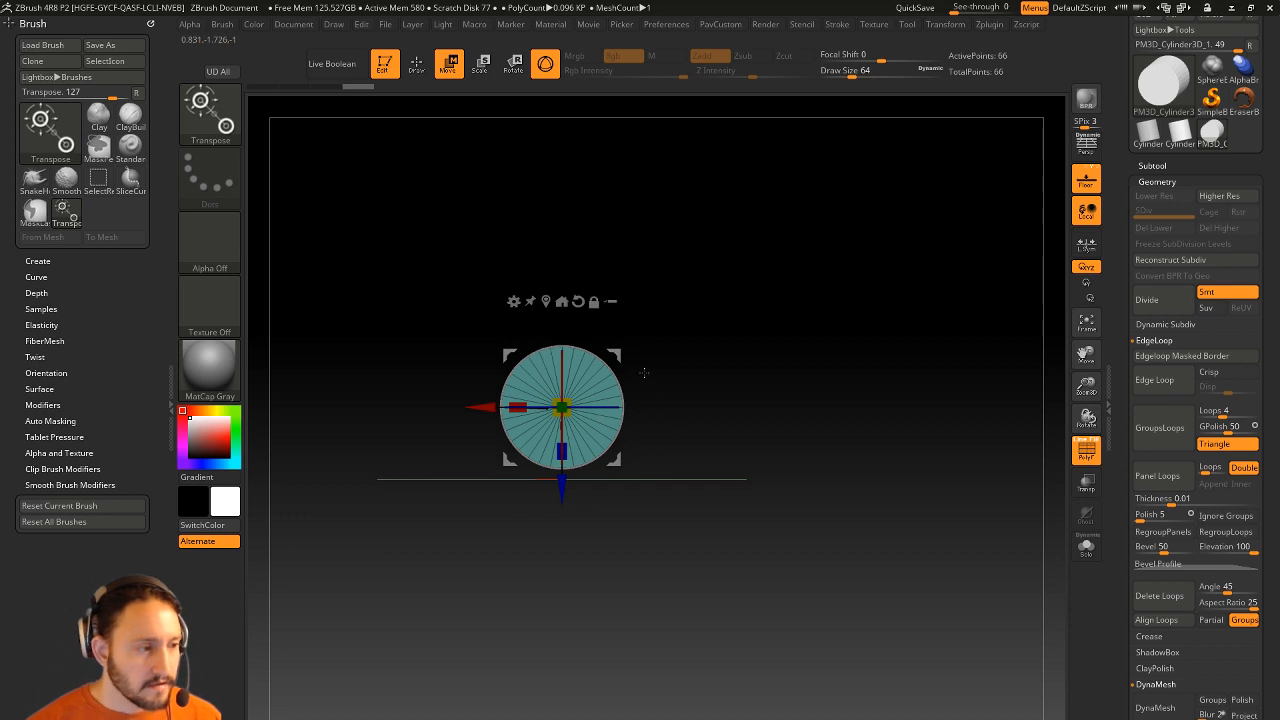
{"action": "left_click_drag", "start_coordinate": [517, 406], "coordinate": [536, 408]}
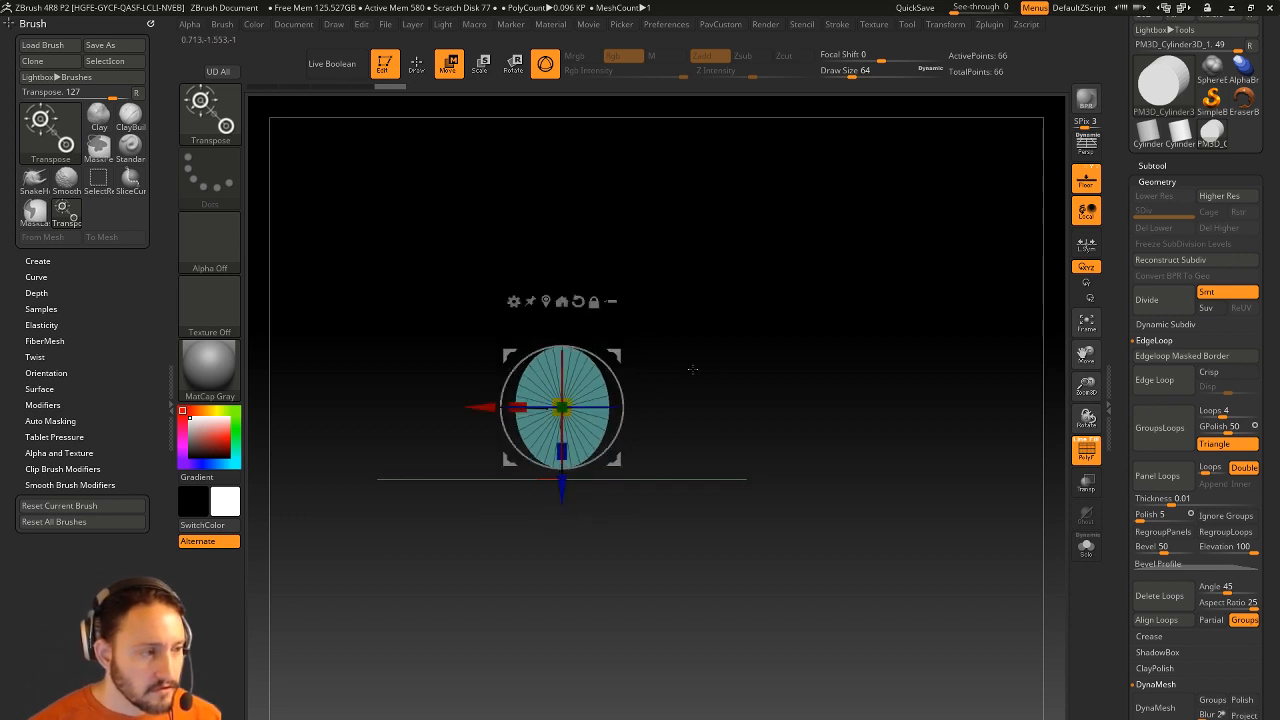
Step: Duplicate the oval cylinder directly below the original and shift the copy sideways so the two are offset
{"action": "left_click_drag", "start_coordinate": [561, 470], "coordinate": [561, 612], "text": "ctrl"}
{"action": "left_click_drag", "start_coordinate": [517, 548], "coordinate": [568, 547], "text": "ctrl"}
{"action": "key", "text": "ctrl+z"}
{"action": "left_click_drag", "start_coordinate": [486, 552], "coordinate": [533, 548]}
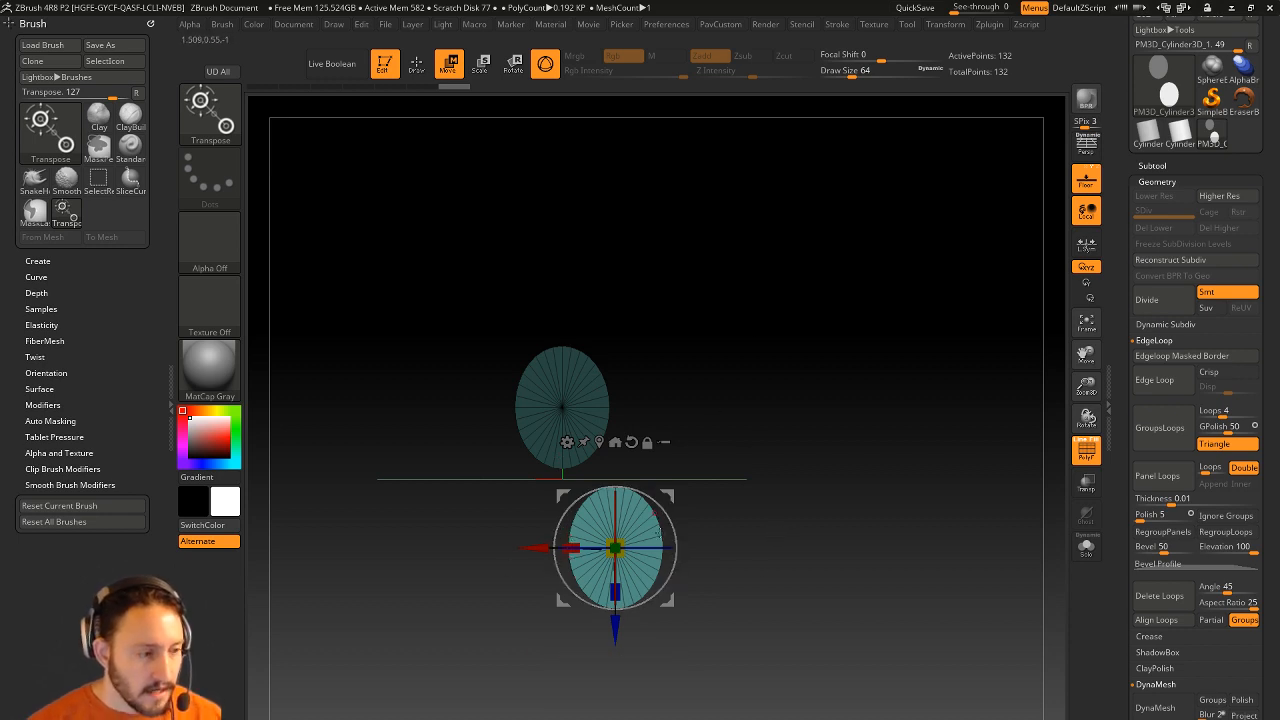
{"action": "key", "text": "q"}
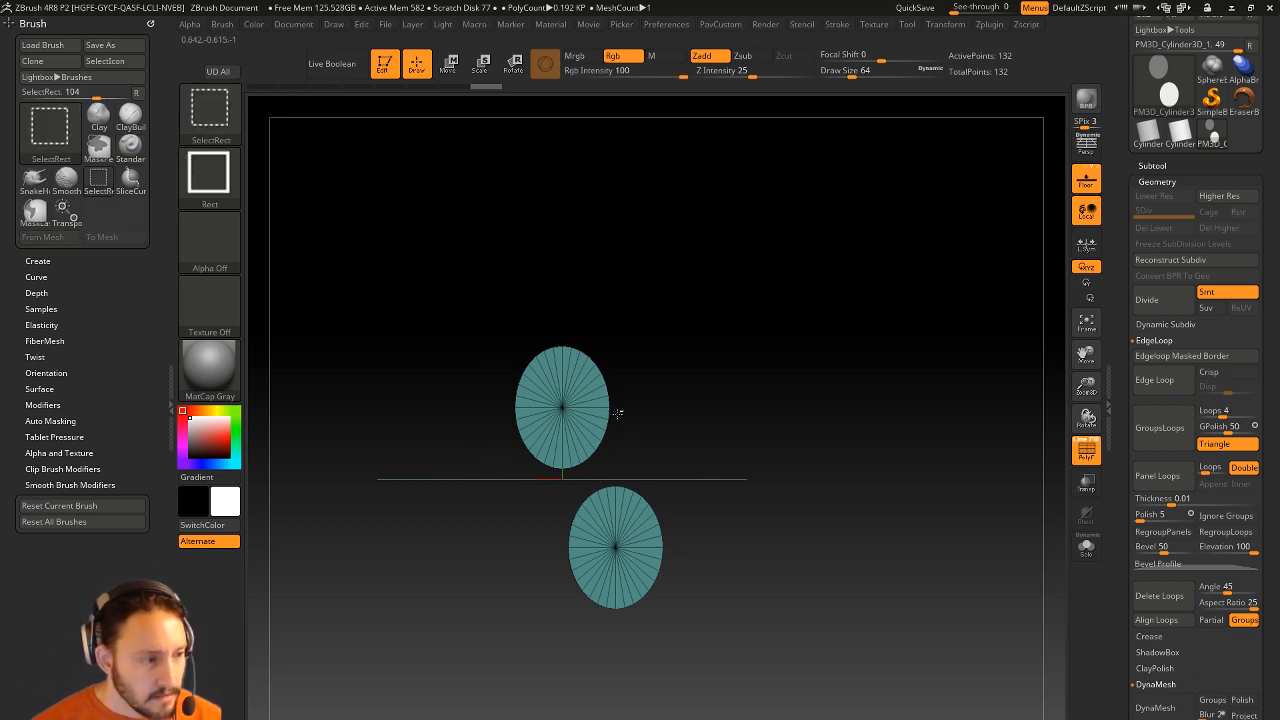
Step: Reduce the upper cylinder to an open arch by deleting its lower half and its end caps
{"action": "left_click_drag", "start_coordinate": [617, 411], "coordinate": [502, 479], "text": "ctrl+shift"}
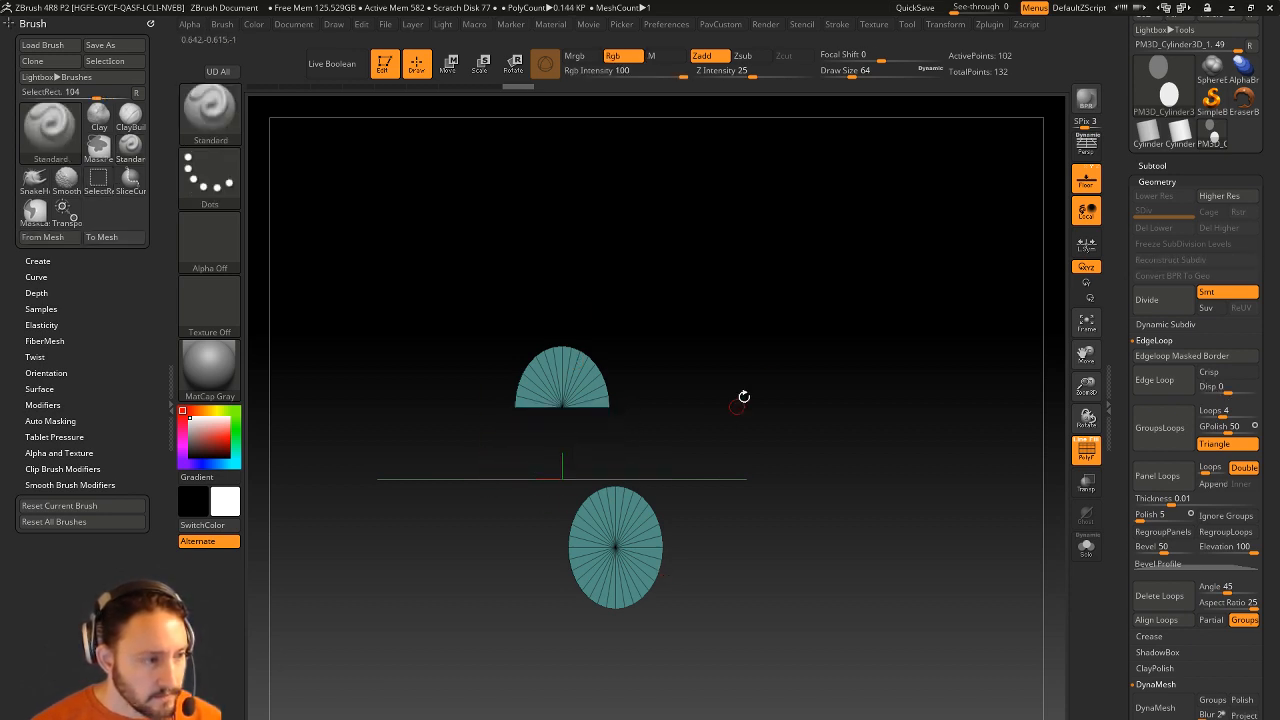
{"action": "key", "text": "2"}
{"action": "left_click", "coordinate": [746, 369]}
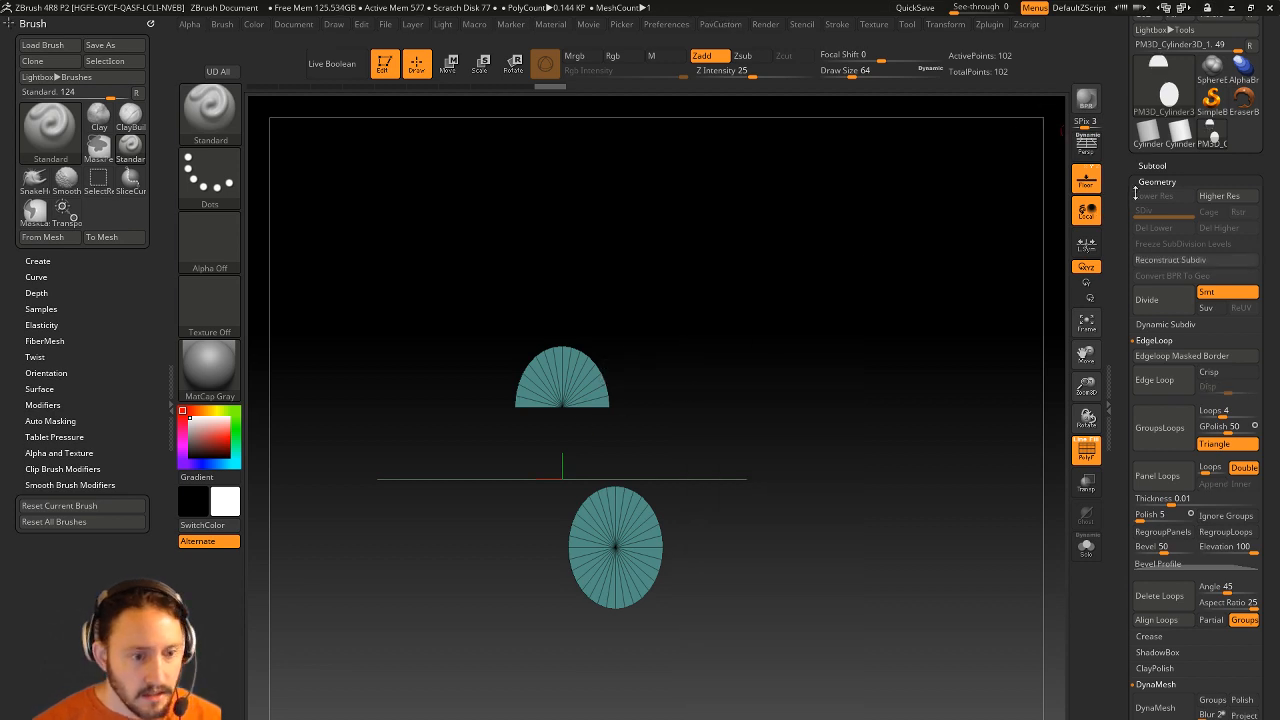
{"action": "left_click_drag", "start_coordinate": [576, 443], "coordinate": [537, 389], "text": "ctrl+shift"}
{"action": "key", "text": "2"}
{"action": "left_click", "coordinate": [797, 375]}
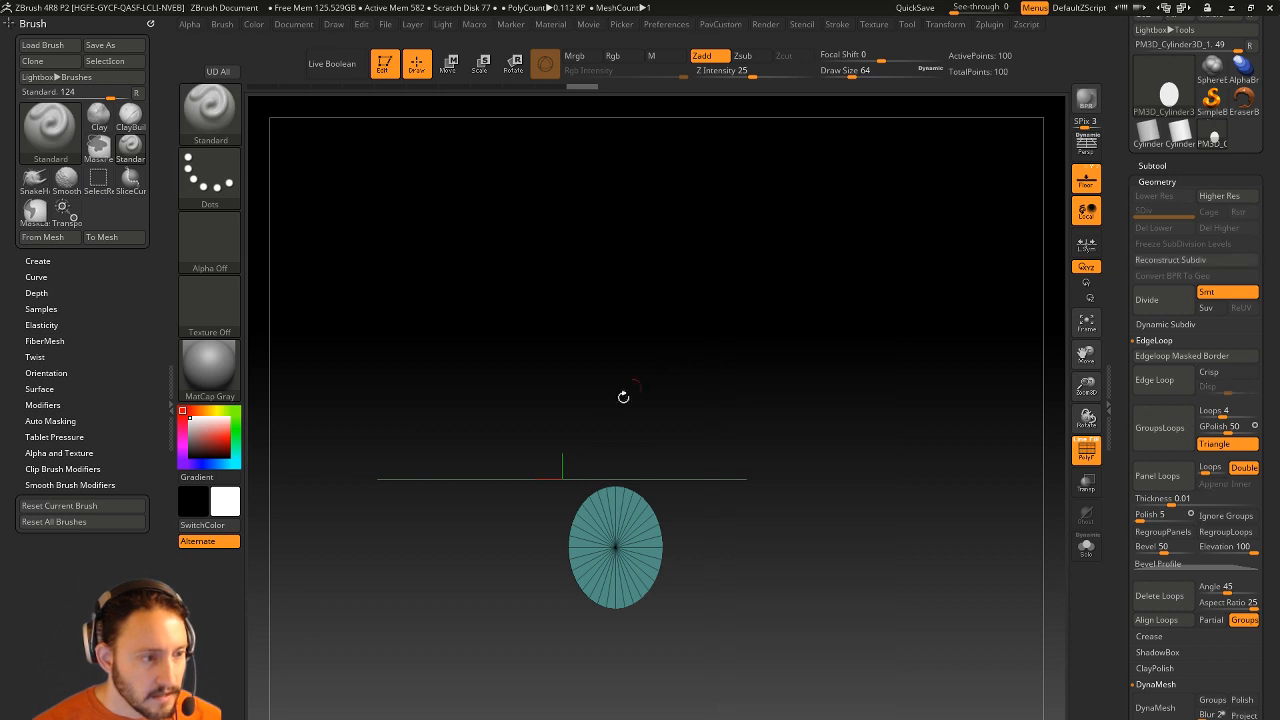
Step: Reduce the lower cylinder to an open trough by deleting its upper half and its end caps
{"action": "left_click_drag", "start_coordinate": [623, 397], "coordinate": [577, 341]}
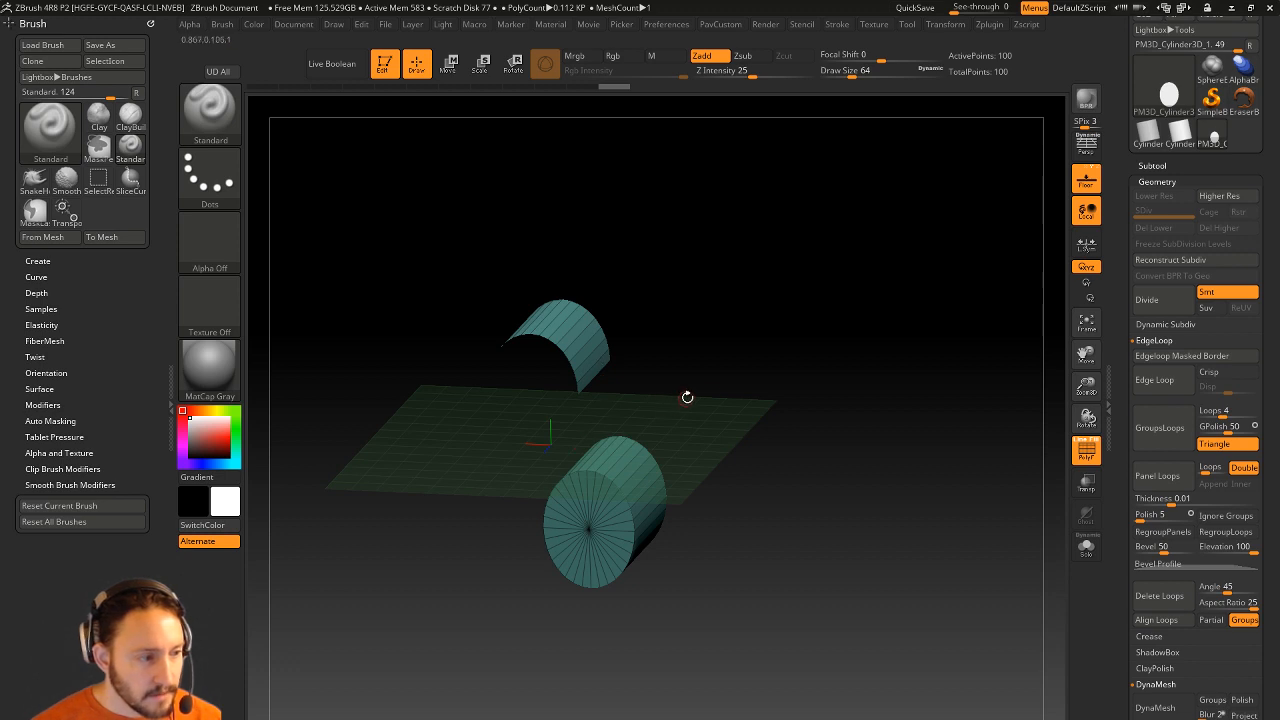
{"action": "left_click_drag", "start_coordinate": [687, 397], "coordinate": [604, 375]}
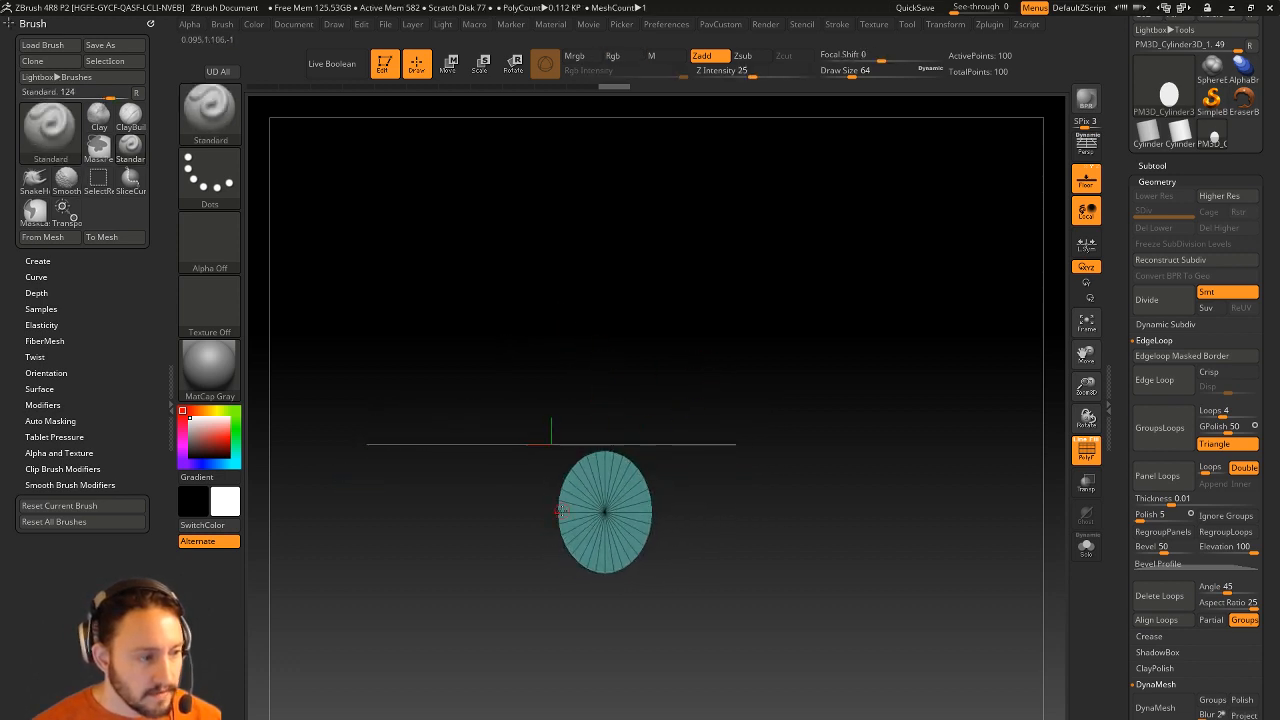
{"action": "left_click_drag", "start_coordinate": [694, 418], "coordinate": [545, 513], "text": "ctrl+alt+shift"}
{"action": "key", "text": "grave"}
{"action": "left_click", "coordinate": [760, 383]}
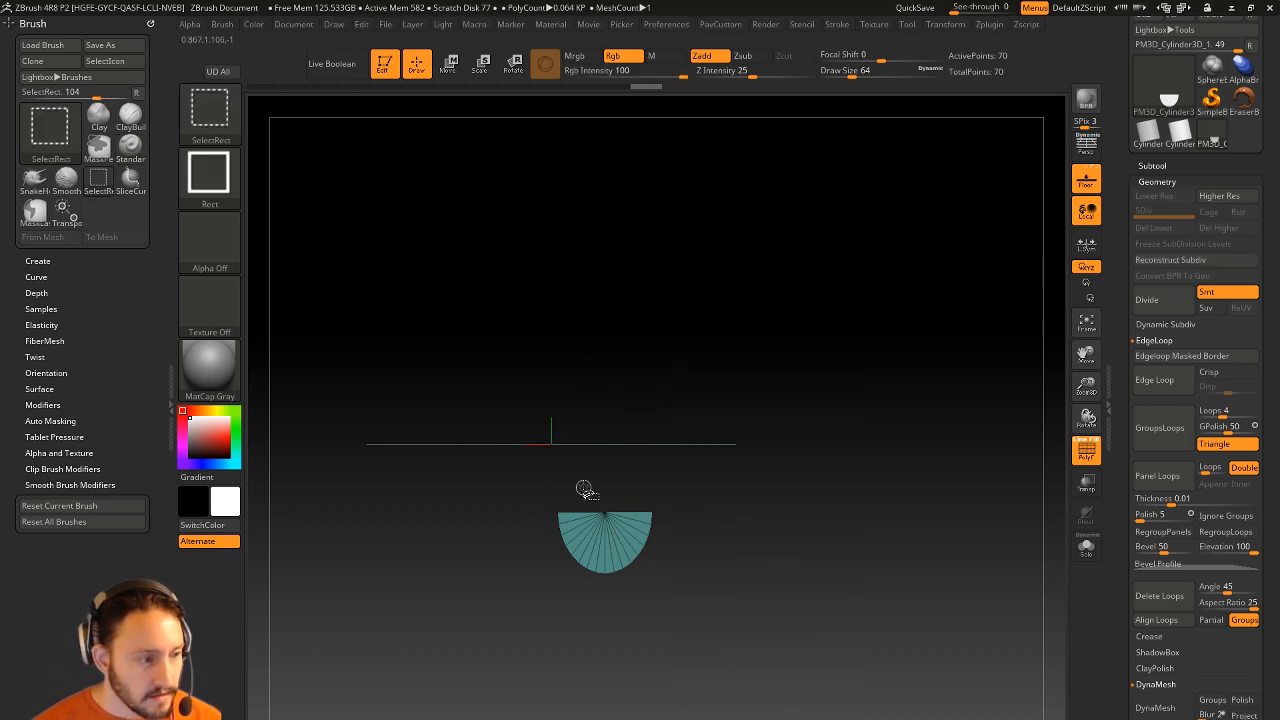
{"action": "key", "text": "grave"}
{"action": "left_click", "coordinate": [734, 361]}
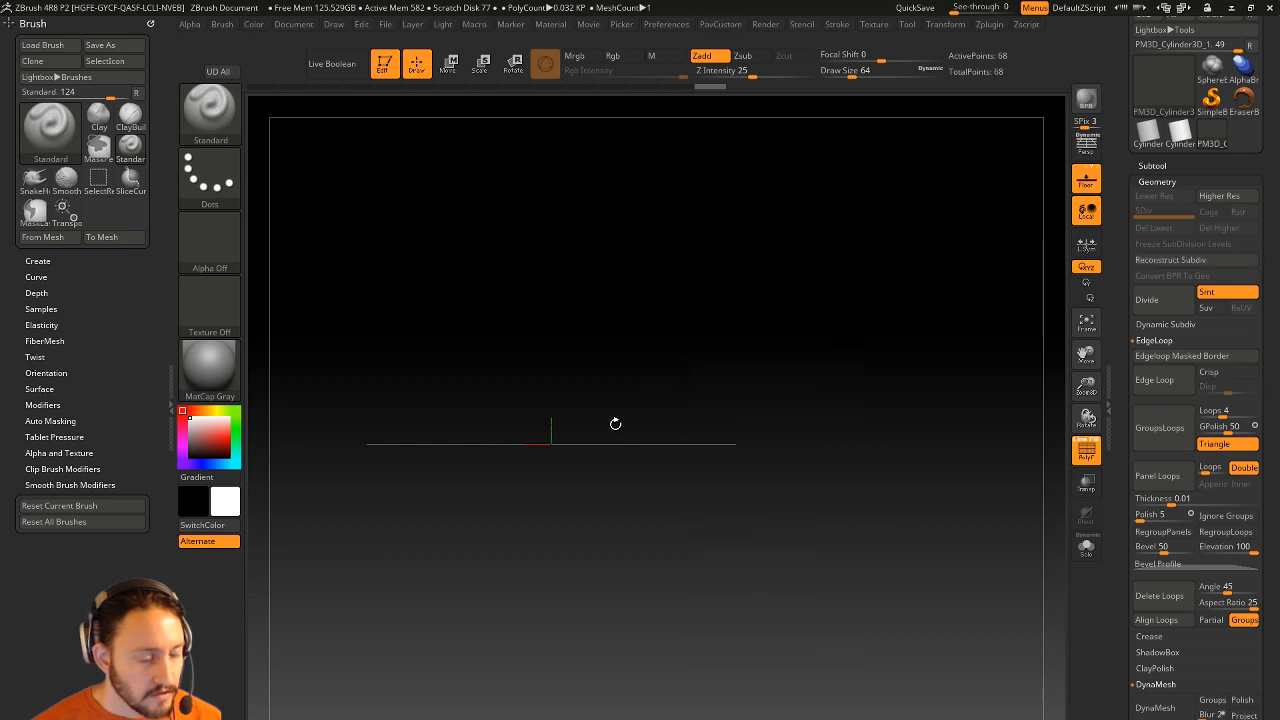
Step: Open the object's display properties and turn on double-sided display for the two half-shells
{"action": "left_click_drag", "start_coordinate": [614, 423], "coordinate": [723, 417]}
{"action": "key", "text": "ctrl+shift"}
{"action": "mouse_move", "coordinate": [620, 306]}
{"action": "left_mouse_down"}
{"action": "mouse_move", "coordinate": [763, 423]}
{"action": "mouse_move", "coordinate": [737, 415]}
{"action": "left_mouse_up"}
{"action": "scroll", "coordinate": [1150, 450], "scroll_direction": "down", "scroll_amount": 10}
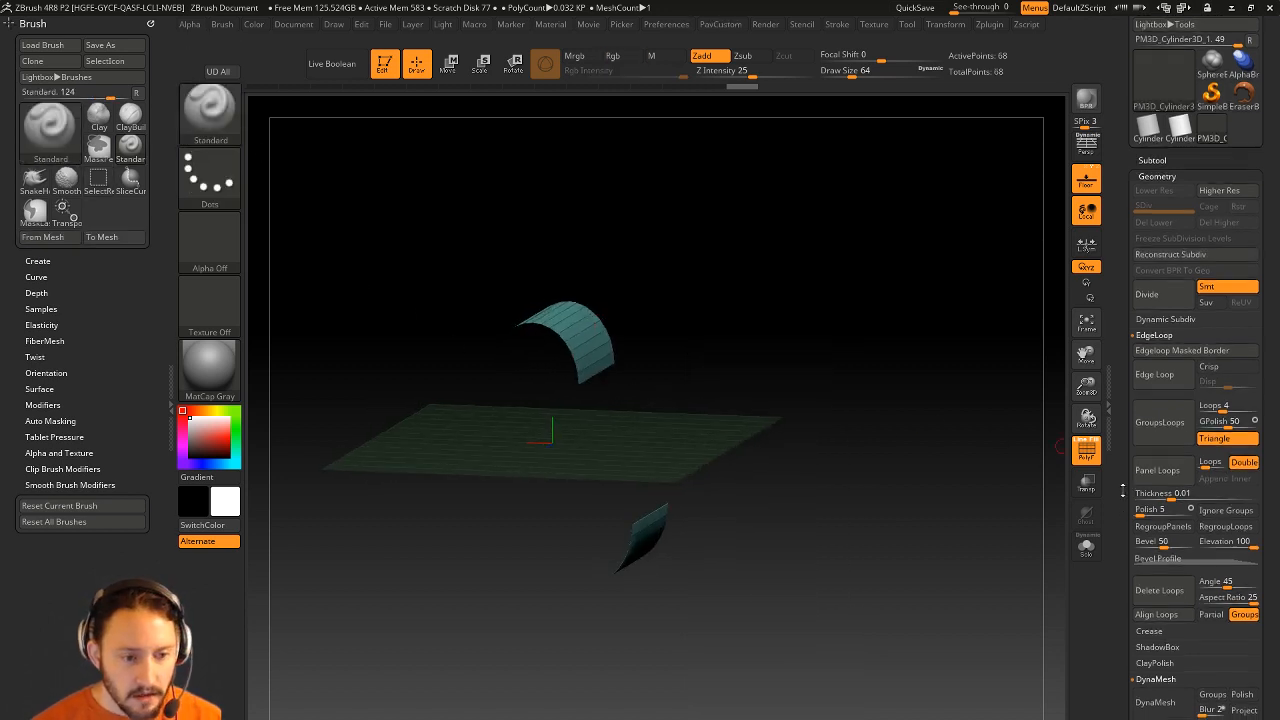
{"action": "key", "text": "shift"}
{"action": "left_click", "coordinate": [1170, 349]}
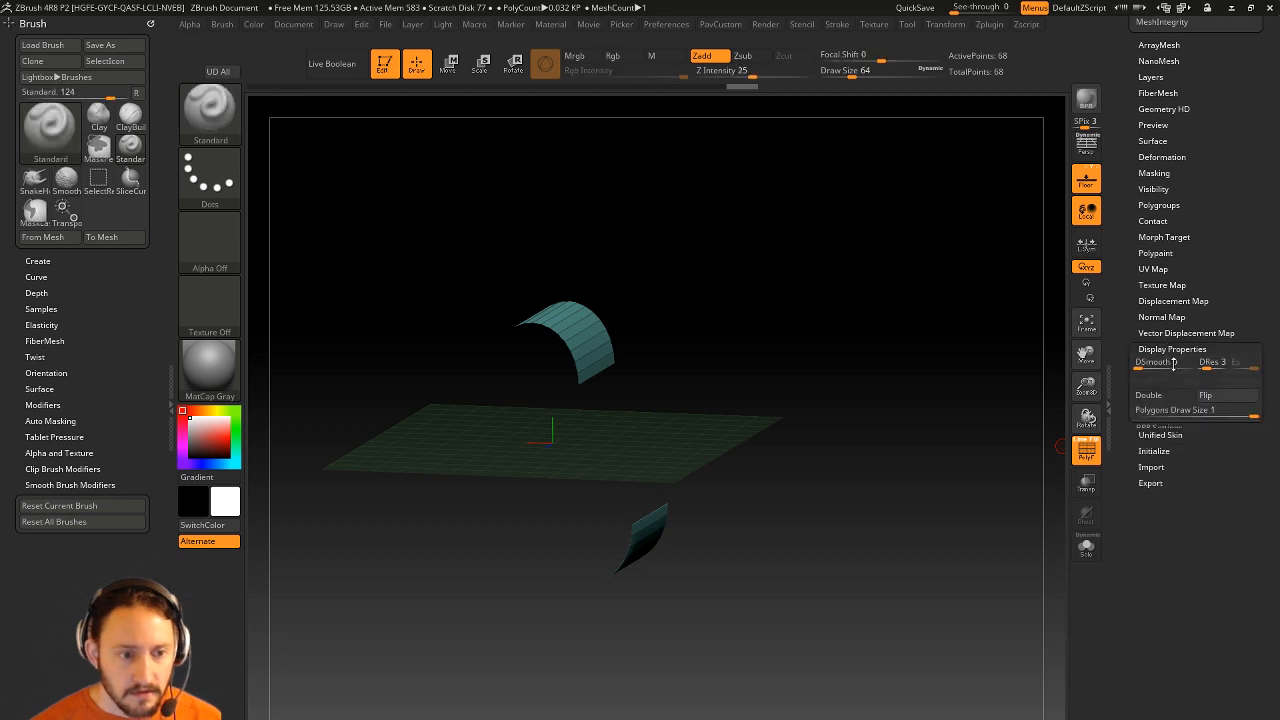
{"action": "left_click", "coordinate": [1150, 395]}
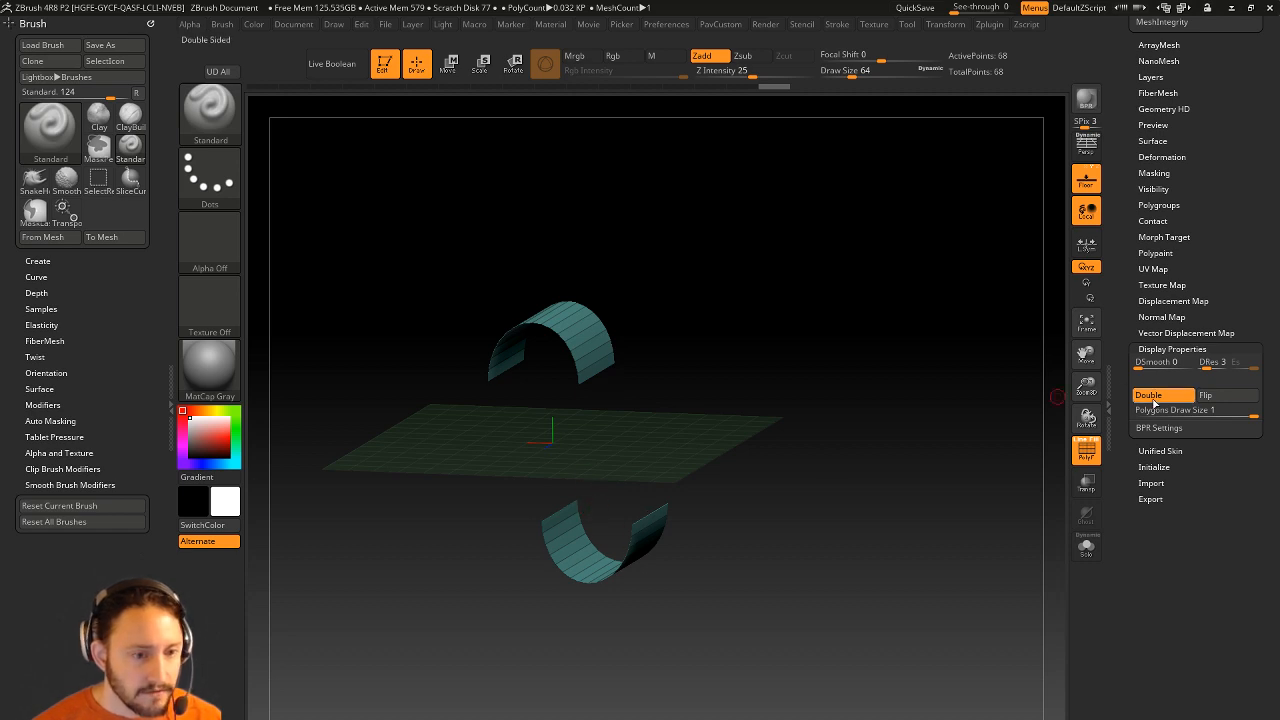
Step: Toggle double-sided display off and on again to compare which sides of the half-shells face outward
{"action": "left_click", "coordinate": [1153, 396]}
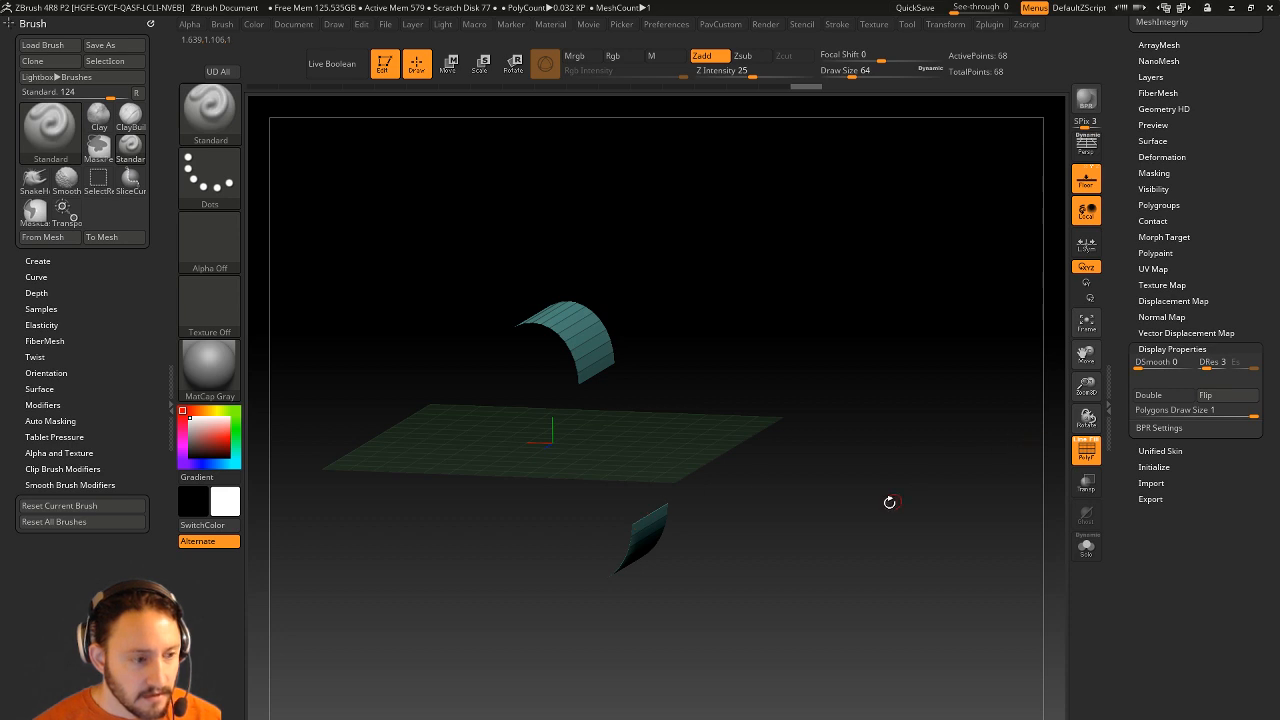
{"action": "left_click_drag", "start_coordinate": [890, 502], "coordinate": [930, 481]}
{"action": "left_click", "coordinate": [1148, 395]}
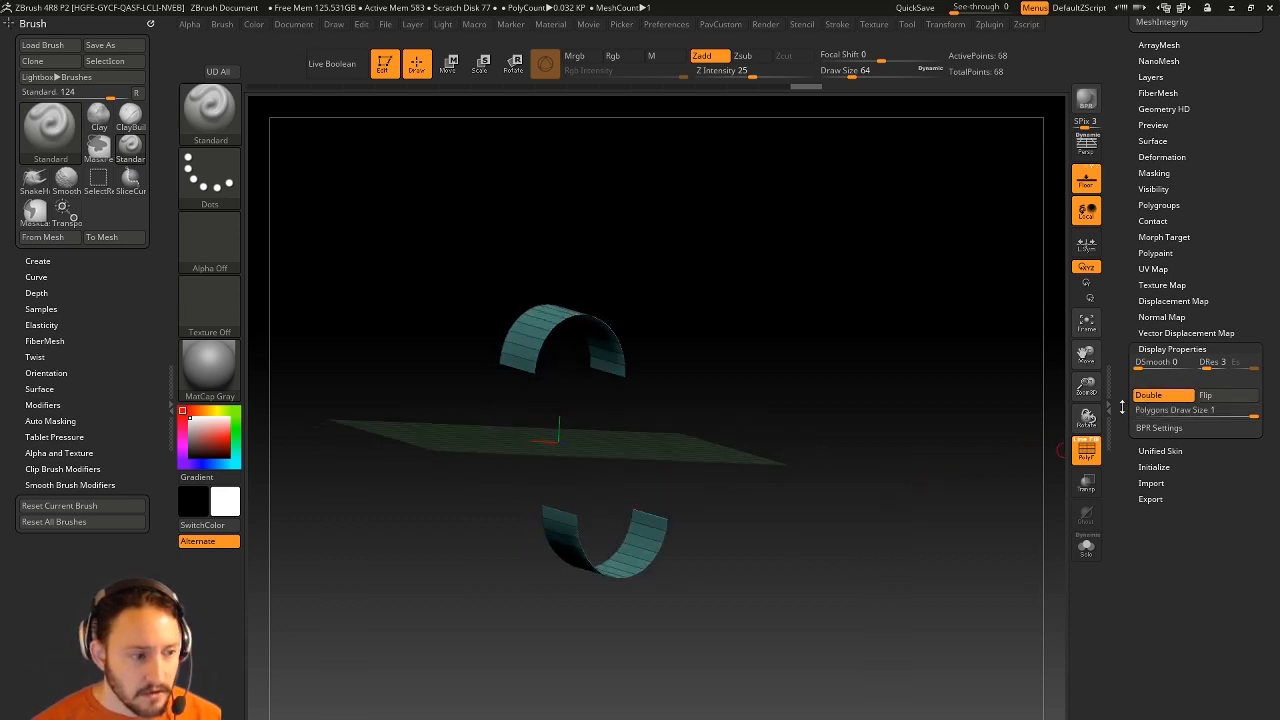
Step: Isolate the lower half-shell and flip its normals with double-sided display off, restoring full visibility at the end
{"action": "left_click_drag", "start_coordinate": [718, 468], "coordinate": [514, 646], "text": "ctrl+shift"}
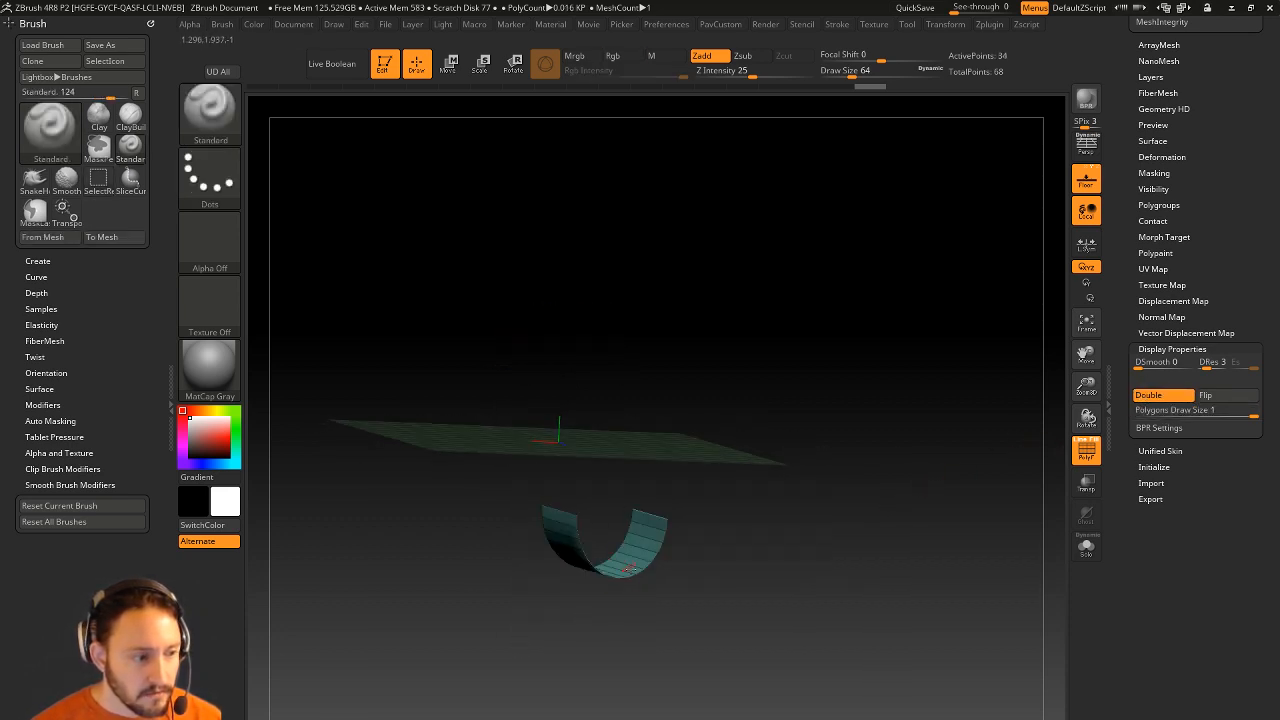
{"action": "left_click", "coordinate": [1150, 395]}
{"action": "left_click", "coordinate": [1218, 400]}
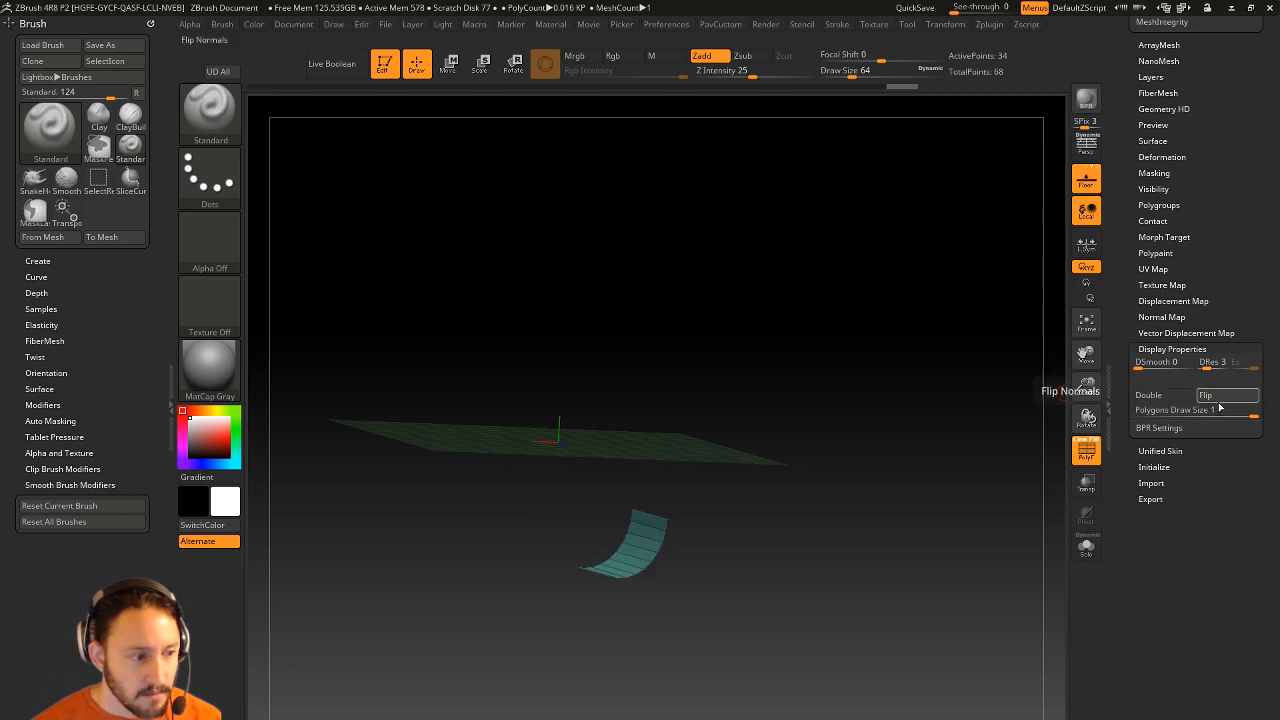
{"action": "left_click_drag", "start_coordinate": [831, 480], "coordinate": [560, 340]}
{"action": "left_click", "coordinate": [551, 331], "text": "ctrl+shift"}
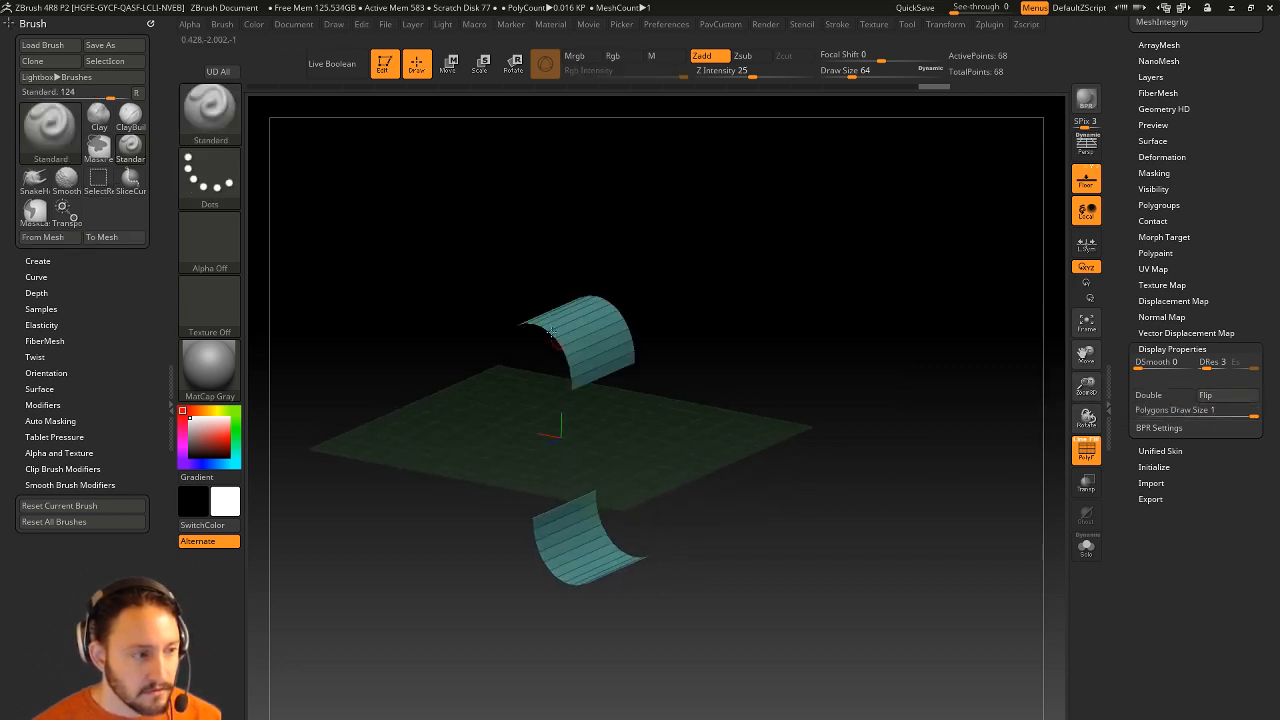
Step: Switch to the ZModeler brush and choose Bridge as its edge action
{"action": "left_click_drag", "start_coordinate": [780, 332], "coordinate": [818, 377]}
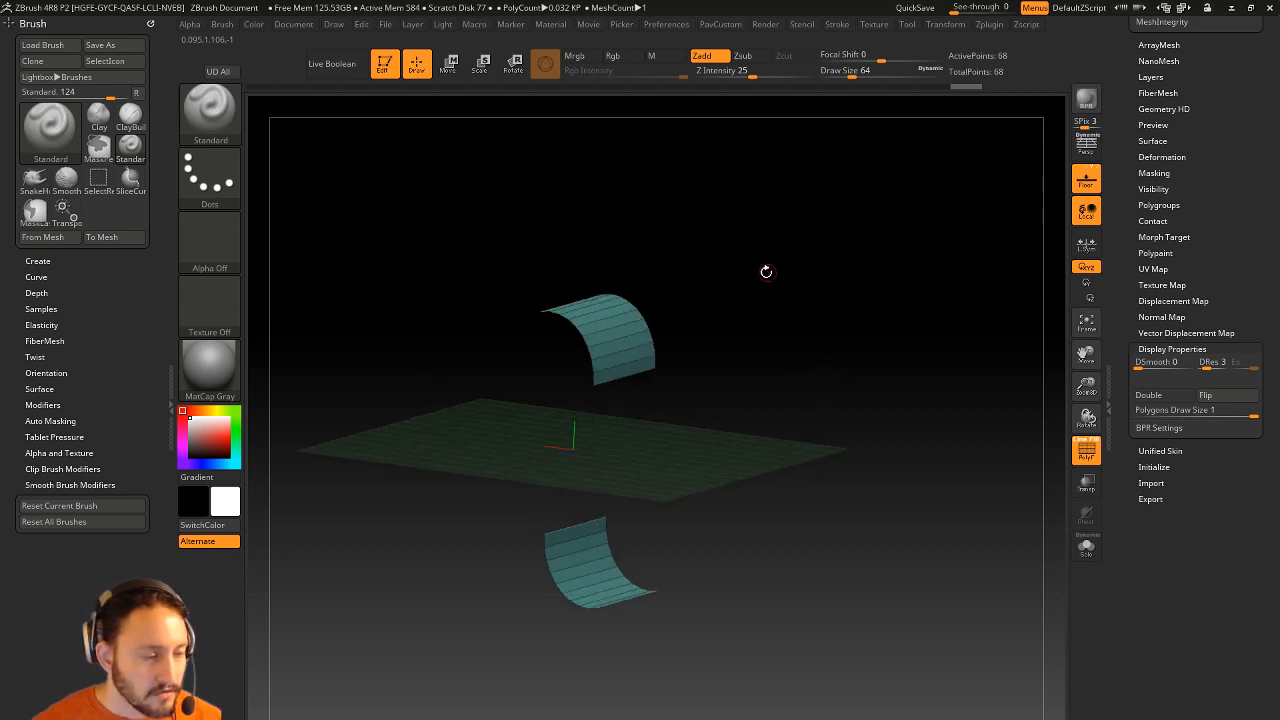
{"action": "key", "text": "b"}
{"action": "key", "text": "z"}
{"action": "key", "text": "m"}
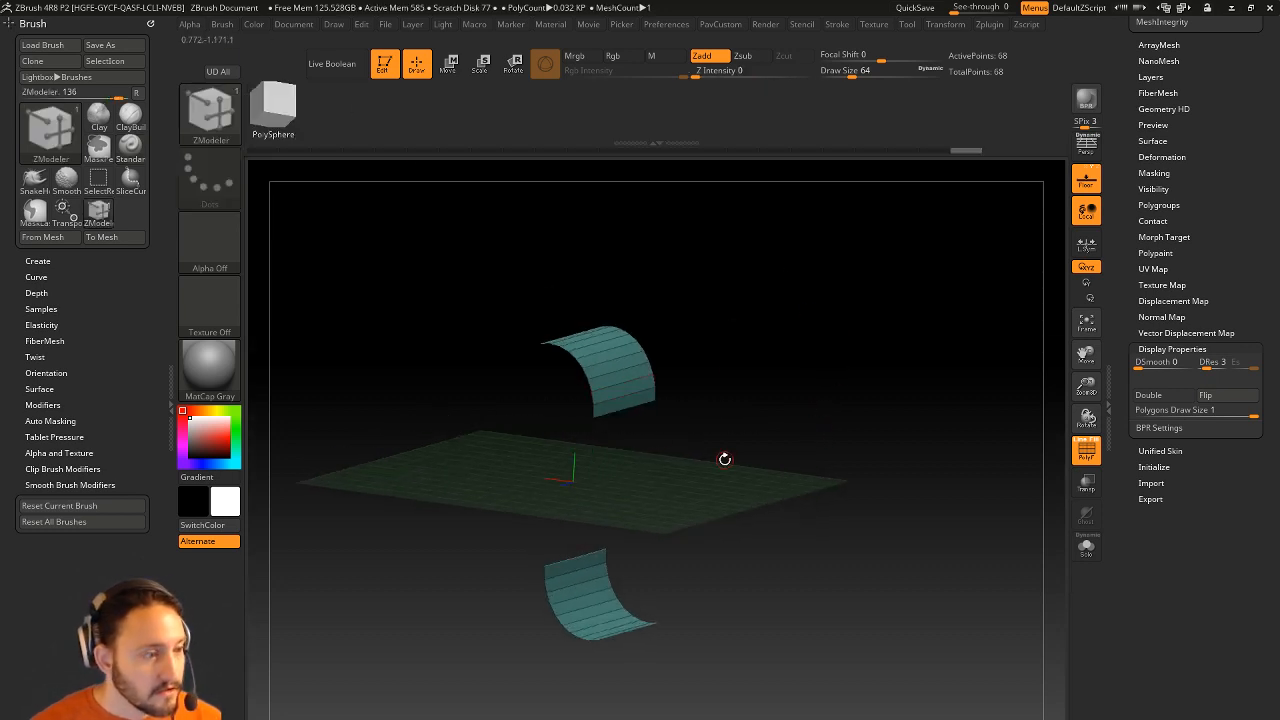
{"action": "key", "text": "space"}
{"action": "left_click", "coordinate": [500, 443]}
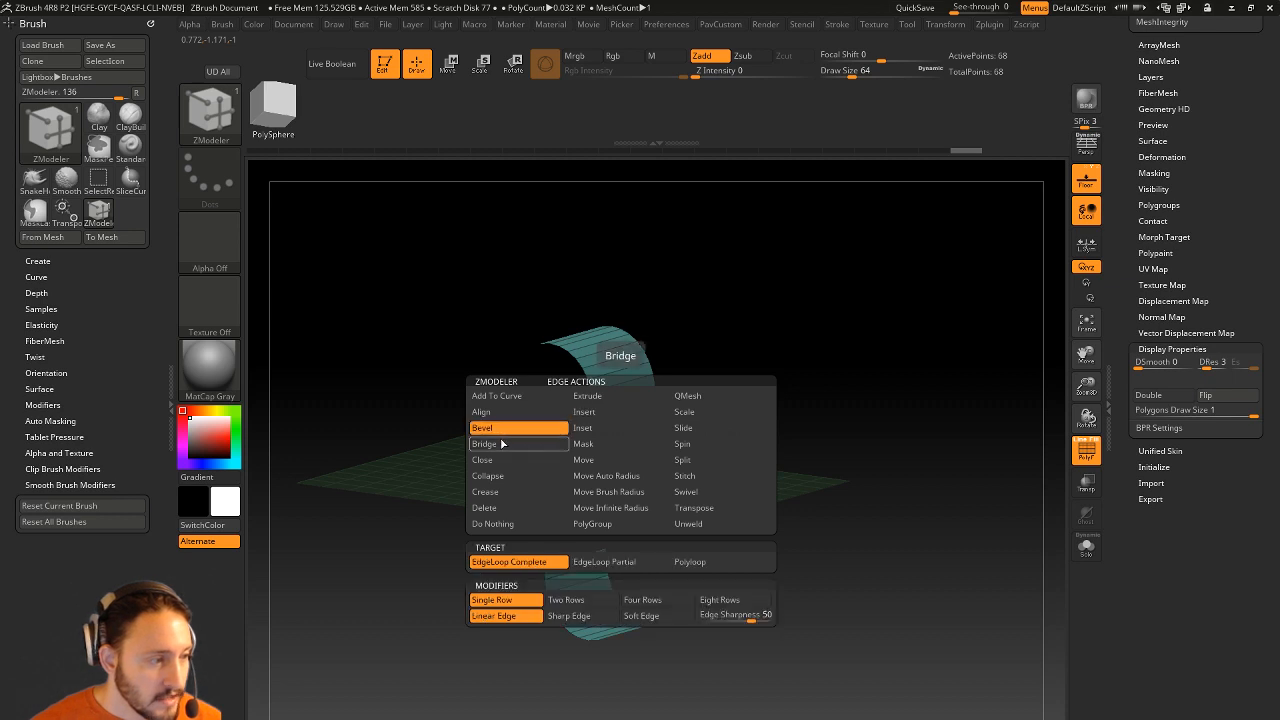
Step: Try bridging the facing edges of the two thin half-shells with ZModeler's Bridge edge action
{"action": "left_click", "coordinate": [519, 561]}
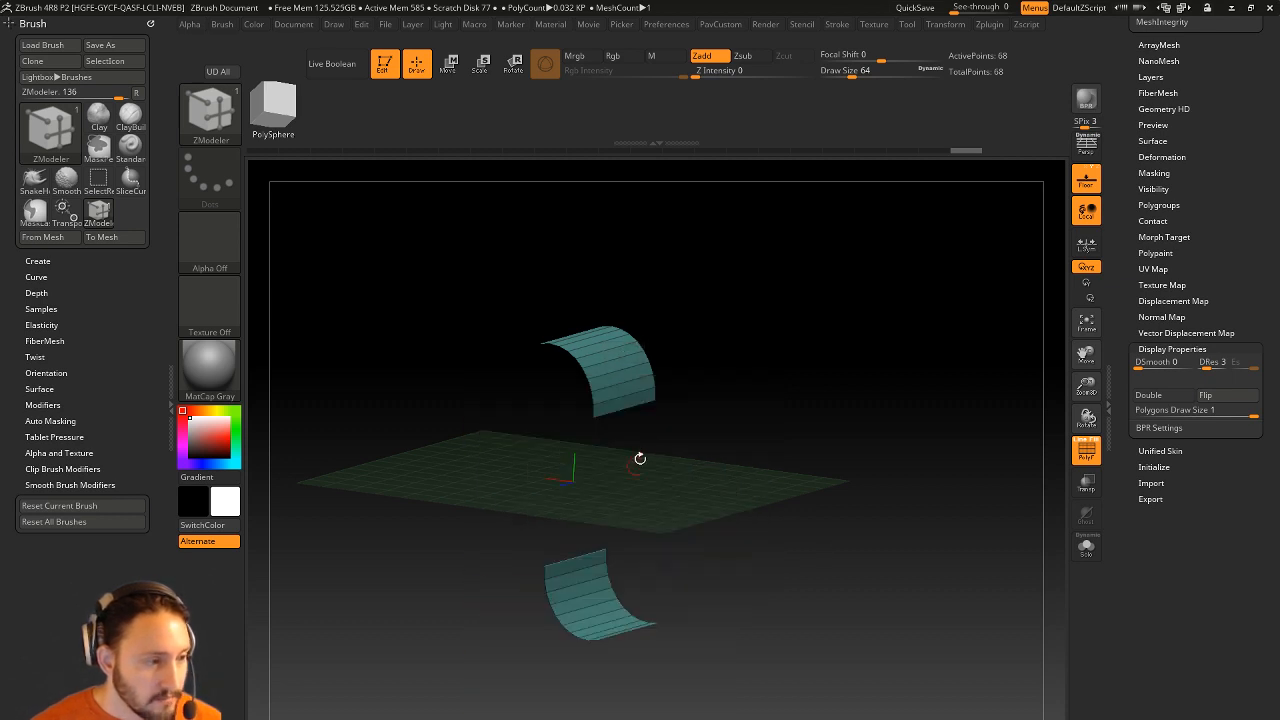
{"action": "left_click", "coordinate": [622, 413]}
{"action": "left_click", "coordinate": [600, 553]}
{"action": "left_click_drag", "start_coordinate": [680, 540], "coordinate": [777, 403]}
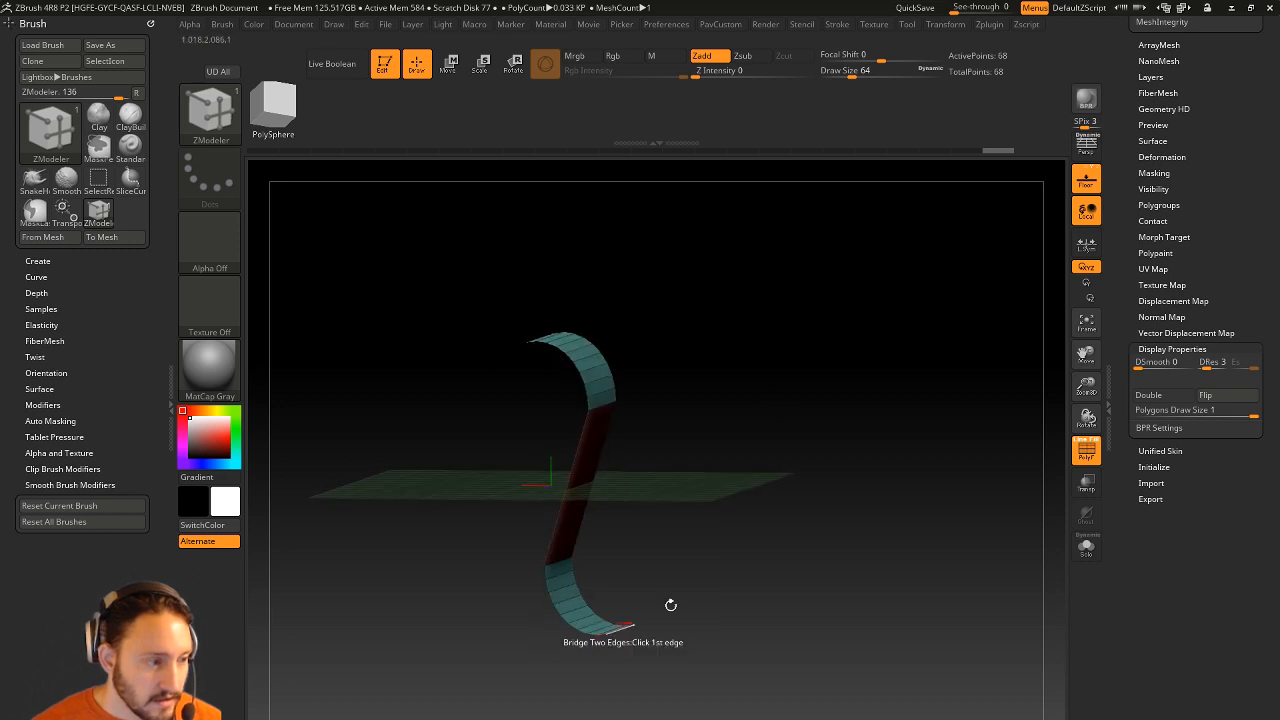
{"action": "left_click_drag", "start_coordinate": [669, 603], "coordinate": [840, 507]}
{"action": "key", "text": "ctrl+z"}
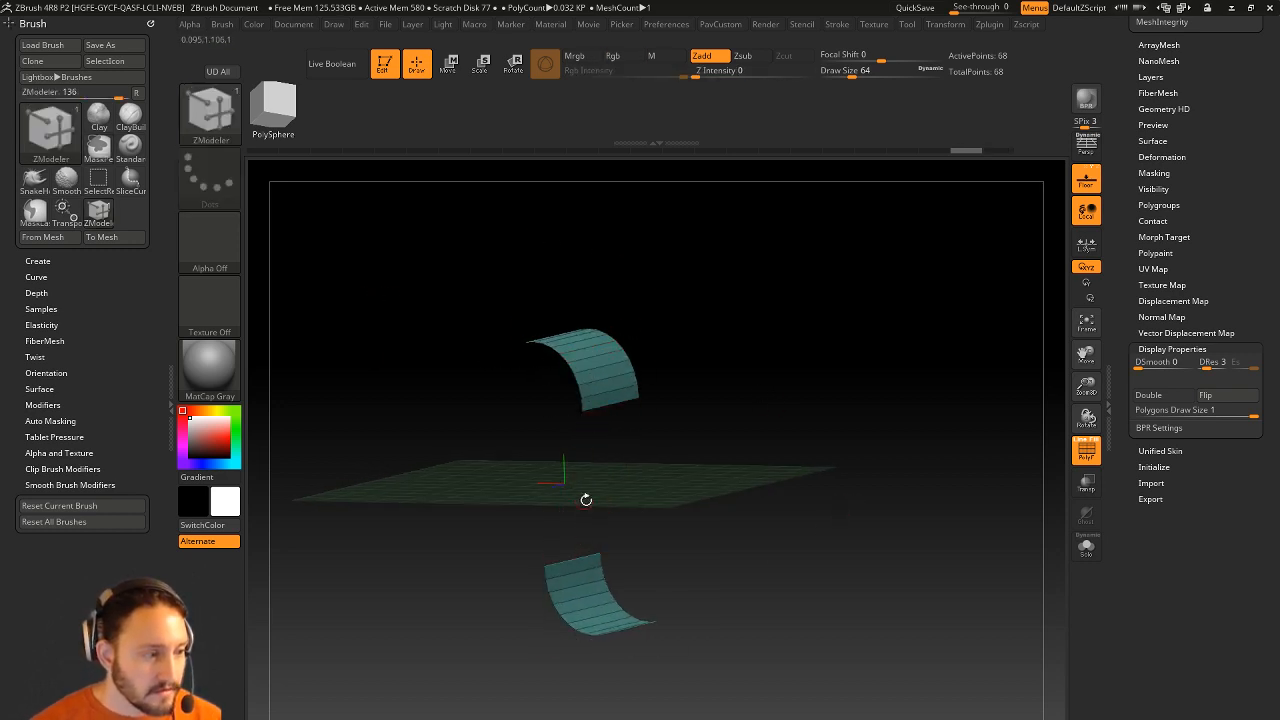
Step: Thicken both half-shells using the QMesh polygon action with Polygroup All as the target
{"action": "key", "text": "space"}
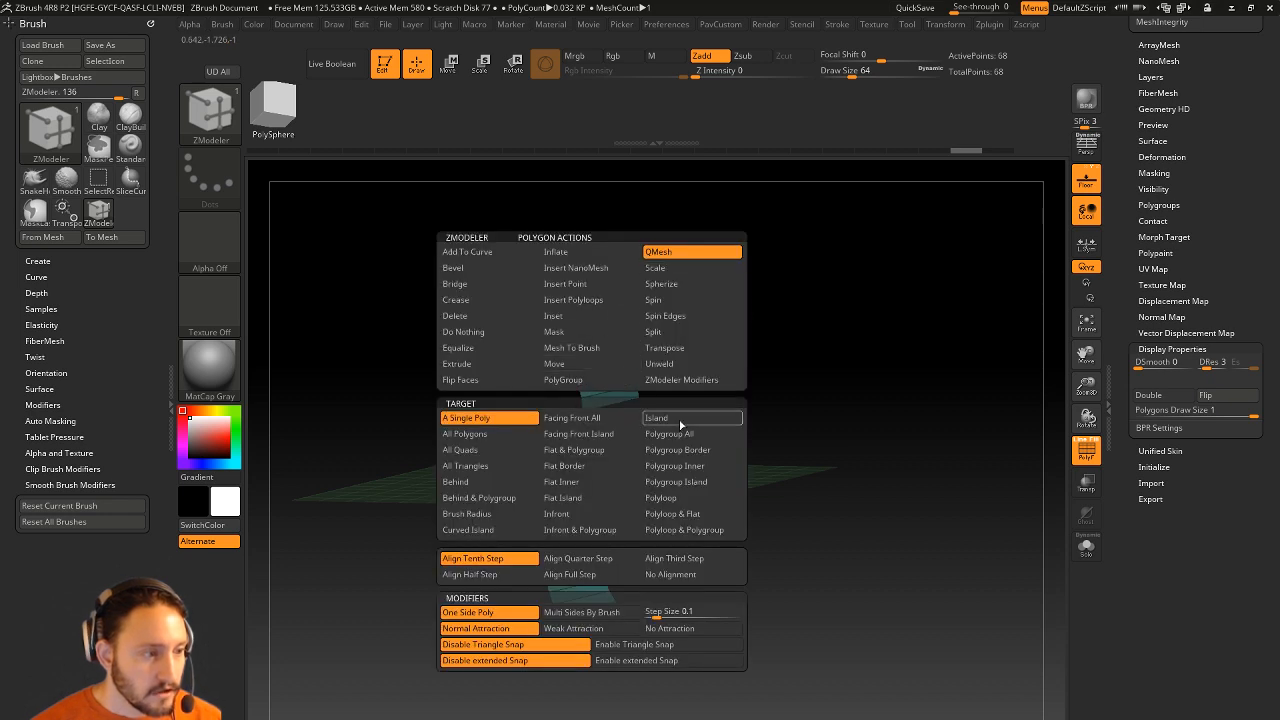
{"action": "left_click", "coordinate": [680, 425]}
{"action": "left_click_drag", "start_coordinate": [640, 382], "coordinate": [730, 330]}
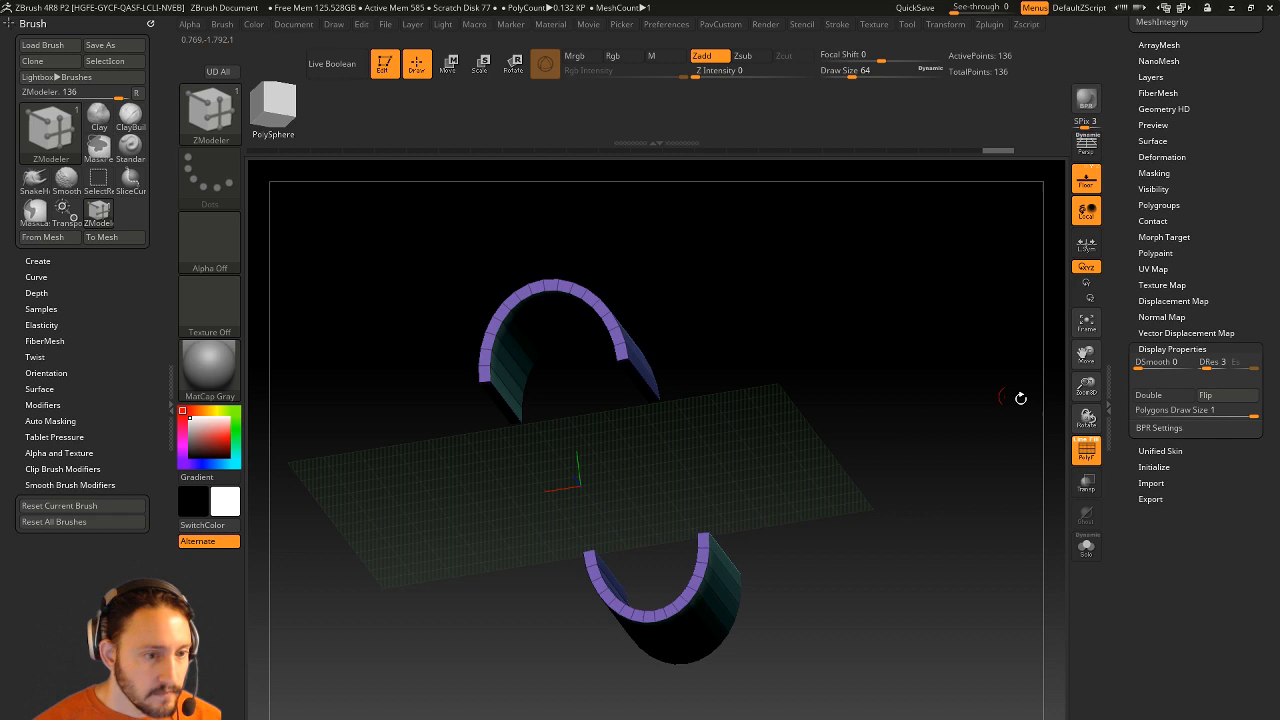
Step: Hide the polyframe and delete the end polygons where the upper and lower shells are meant to connect, using ZModeler's single-poly Delete
{"action": "left_click", "coordinate": [1086, 452]}
{"action": "key", "text": "space"}
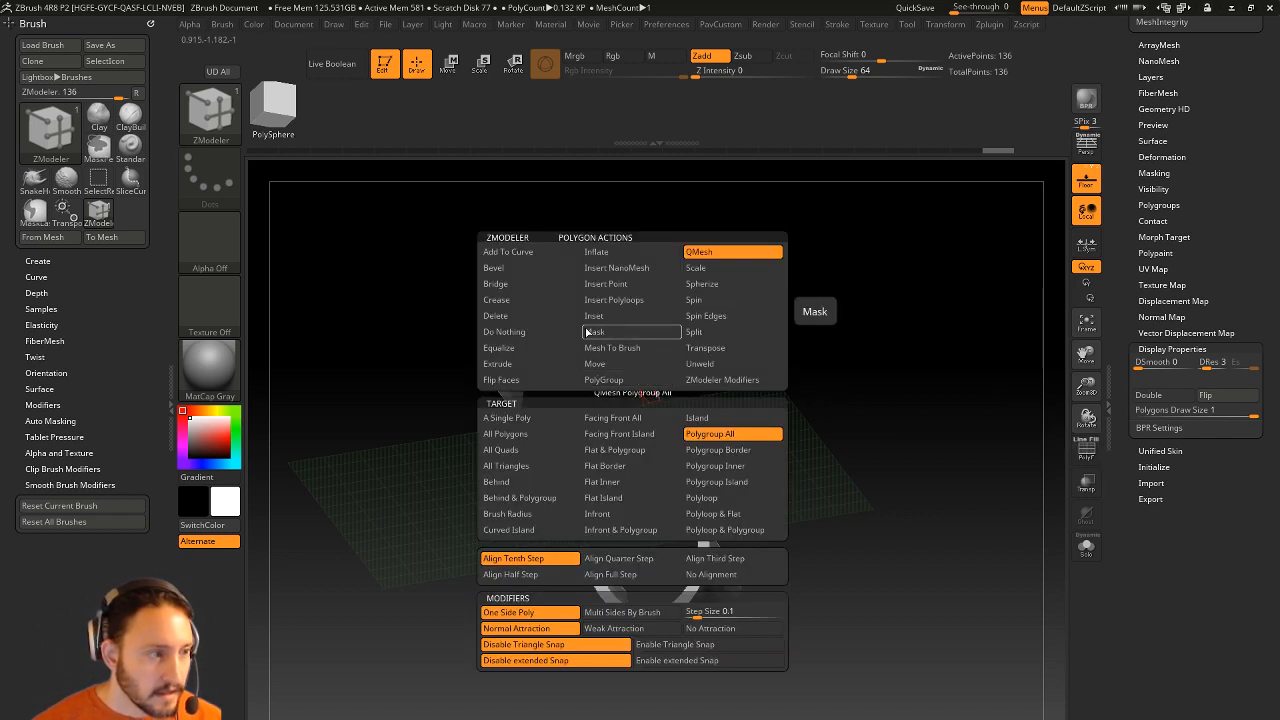
{"action": "left_click", "coordinate": [590, 331]}
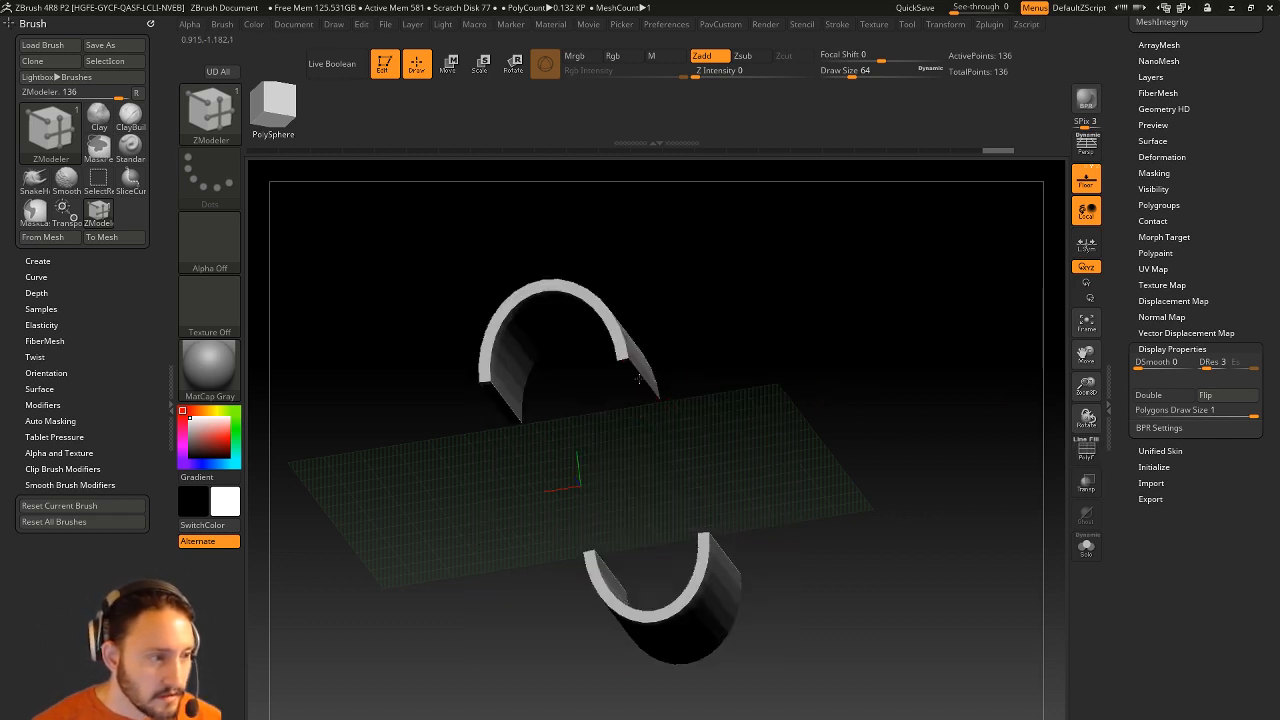
{"action": "left_click_drag", "start_coordinate": [638, 378], "coordinate": [565, 565]}
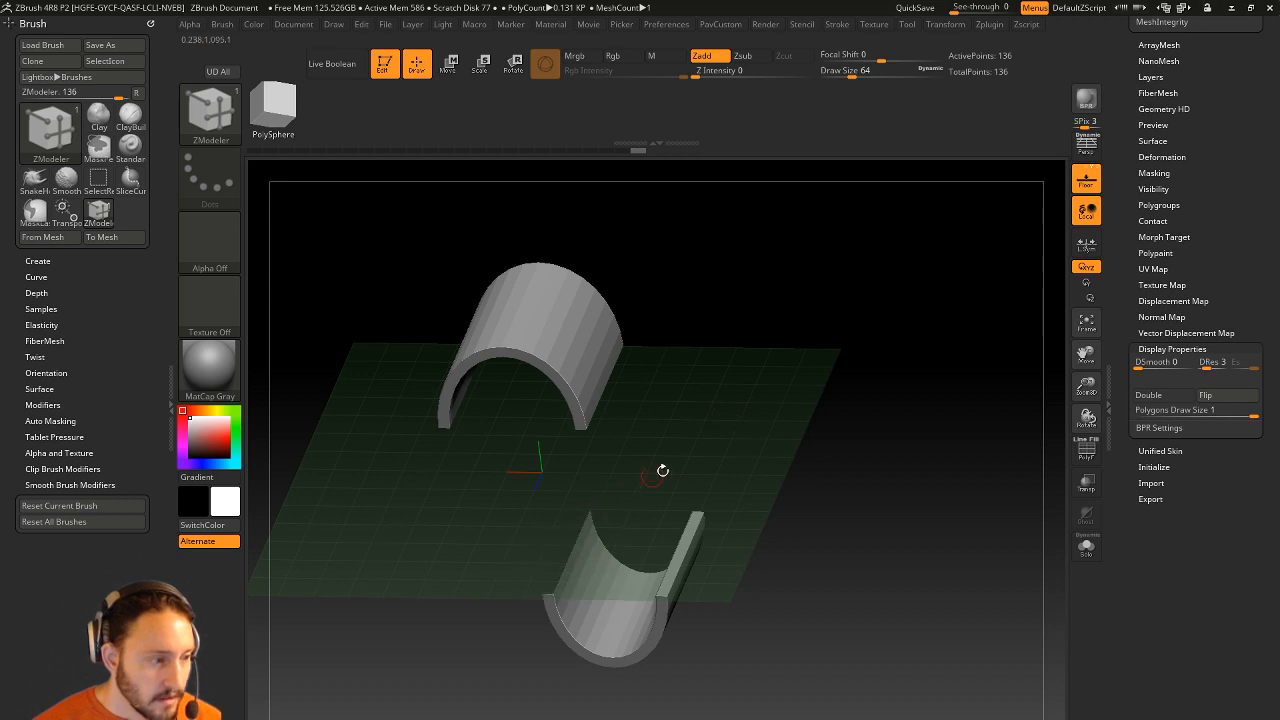
{"action": "left_click_drag", "start_coordinate": [662, 470], "coordinate": [678, 398]}
Step: Bridge the open ends of both shells with a Two Holes Spline bridge, redoing it with fewer segments and the polyframe shown
{"action": "key", "text": "space"}
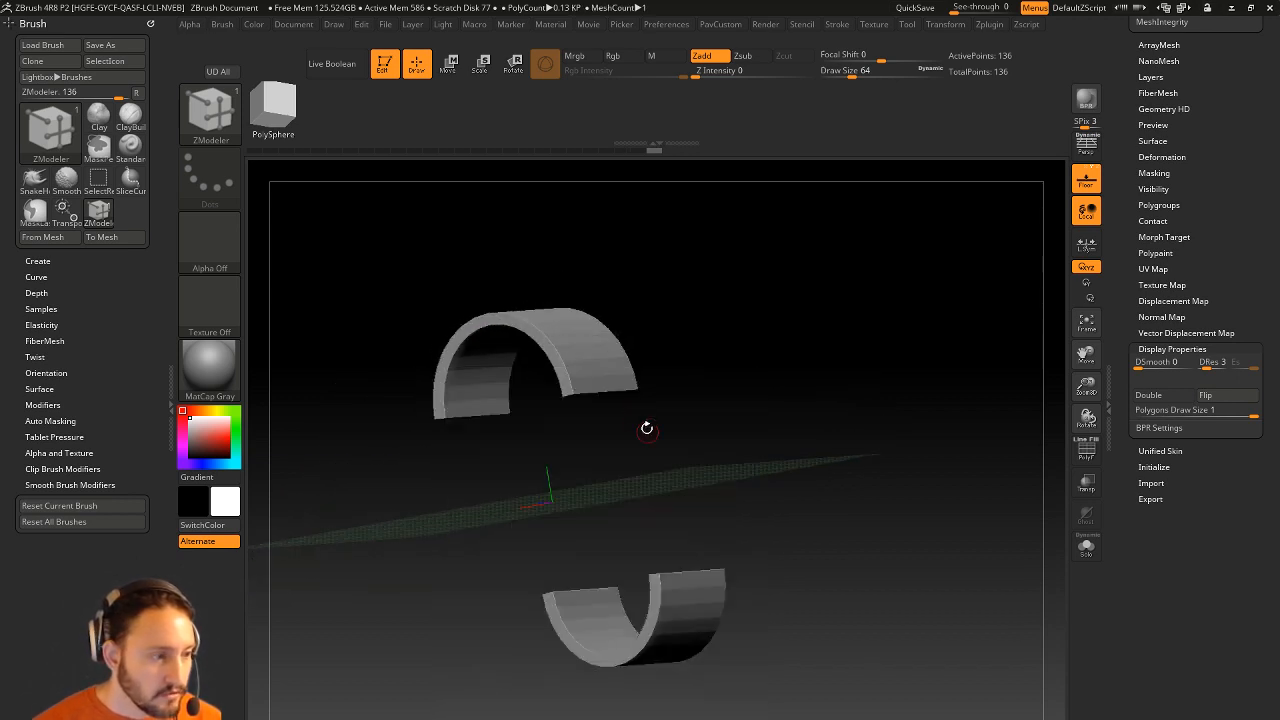
{"action": "left_click", "coordinate": [603, 392]}
{"action": "left_click_drag", "start_coordinate": [578, 584], "coordinate": [664, 503]}
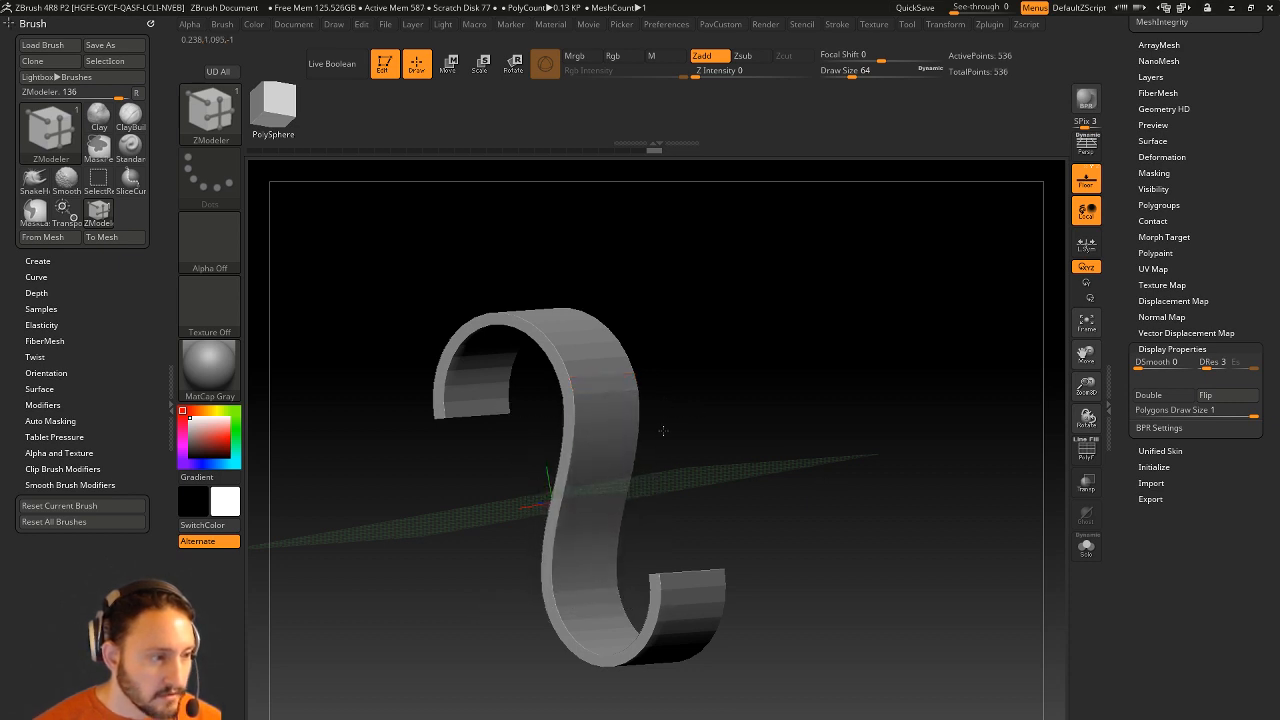
{"action": "left_click_drag", "start_coordinate": [662, 430], "coordinate": [677, 436]}
{"action": "key", "text": "shift+f"}
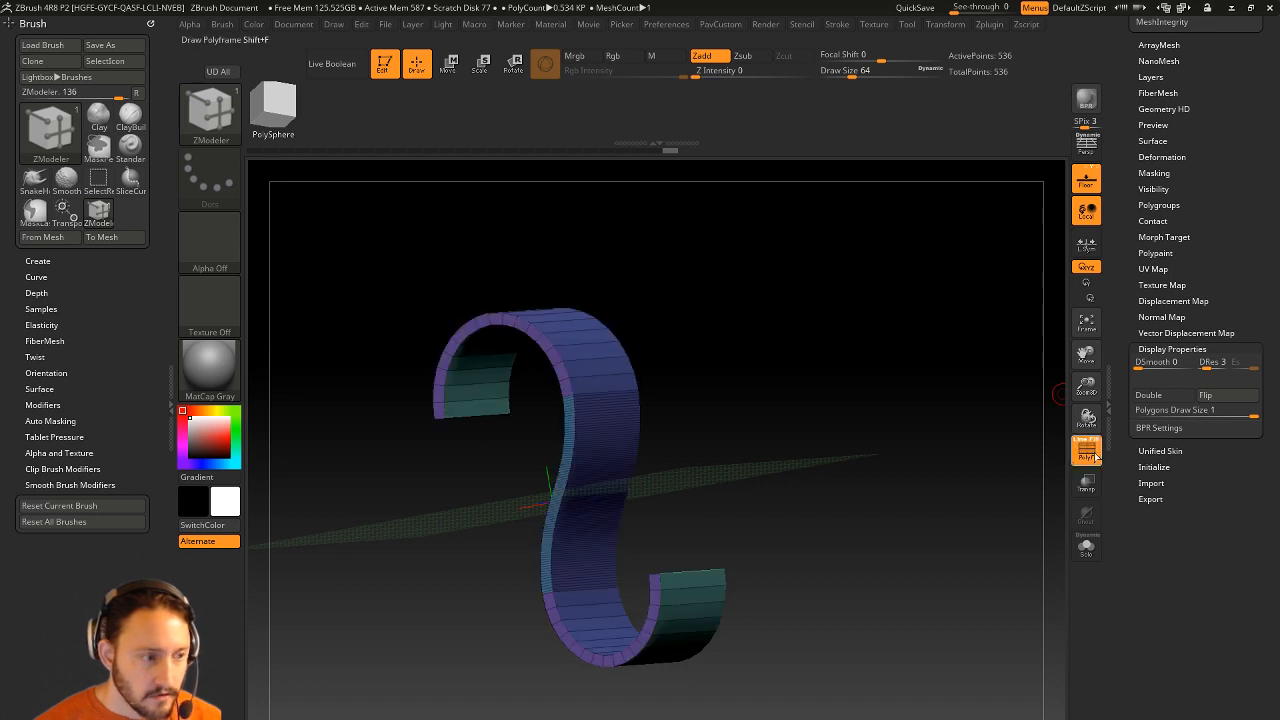
{"action": "key", "text": "ctrl+z"}
{"action": "left_click", "coordinate": [593, 405]}
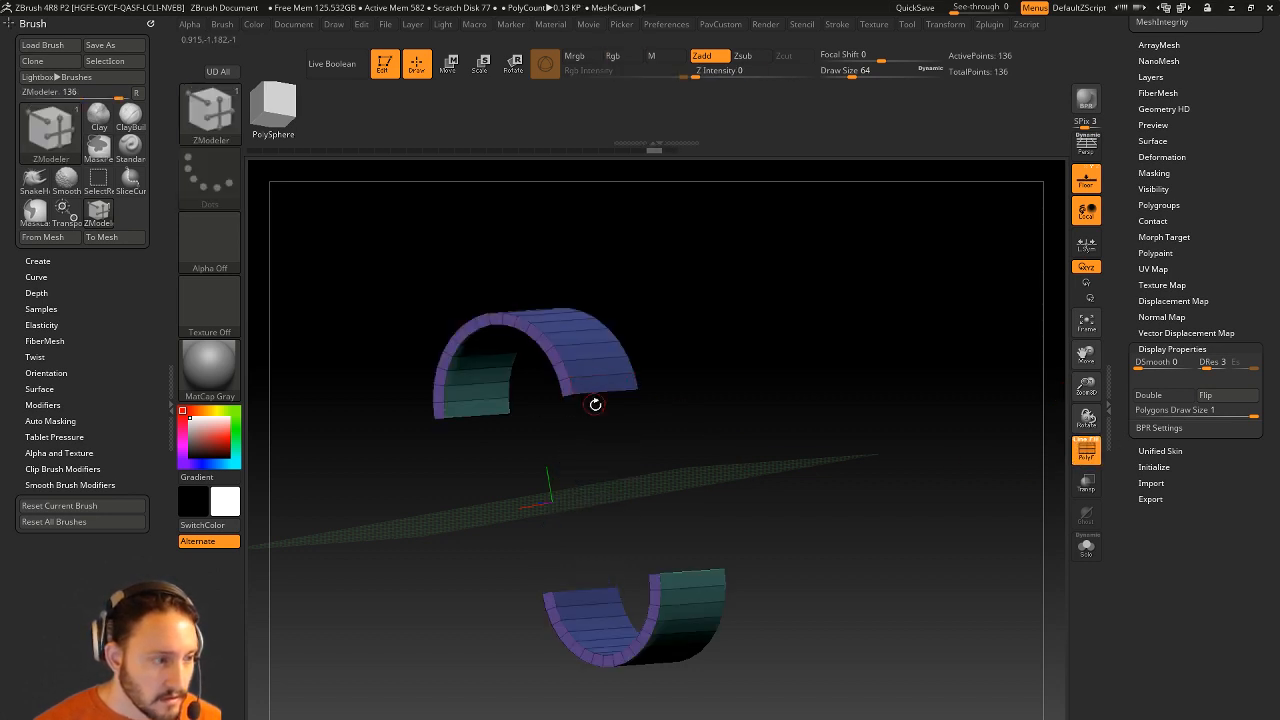
{"action": "left_click_drag", "start_coordinate": [584, 589], "coordinate": [654, 531]}
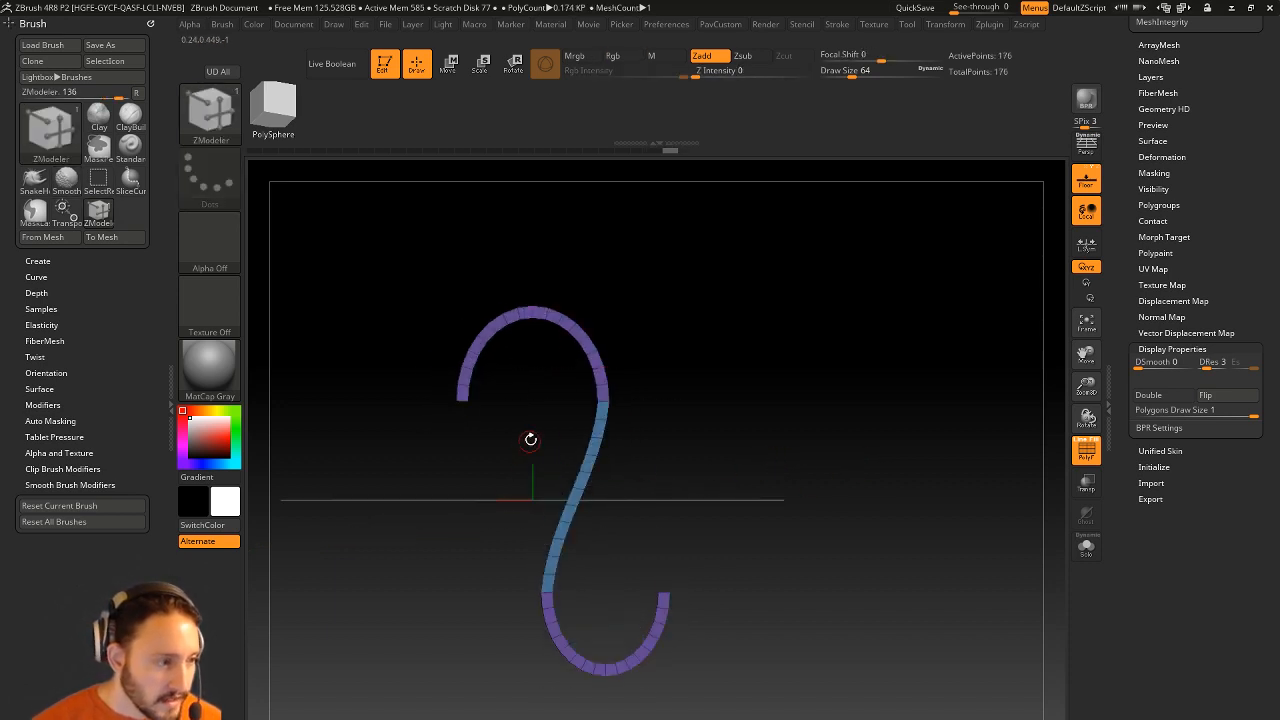
Step: Regroup the S-shaped mesh into a single polygroup and divide it using Groups By Normals
{"action": "left_click_drag", "start_coordinate": [536, 610], "coordinate": [889, 434]}
{"action": "key", "text": "2"}
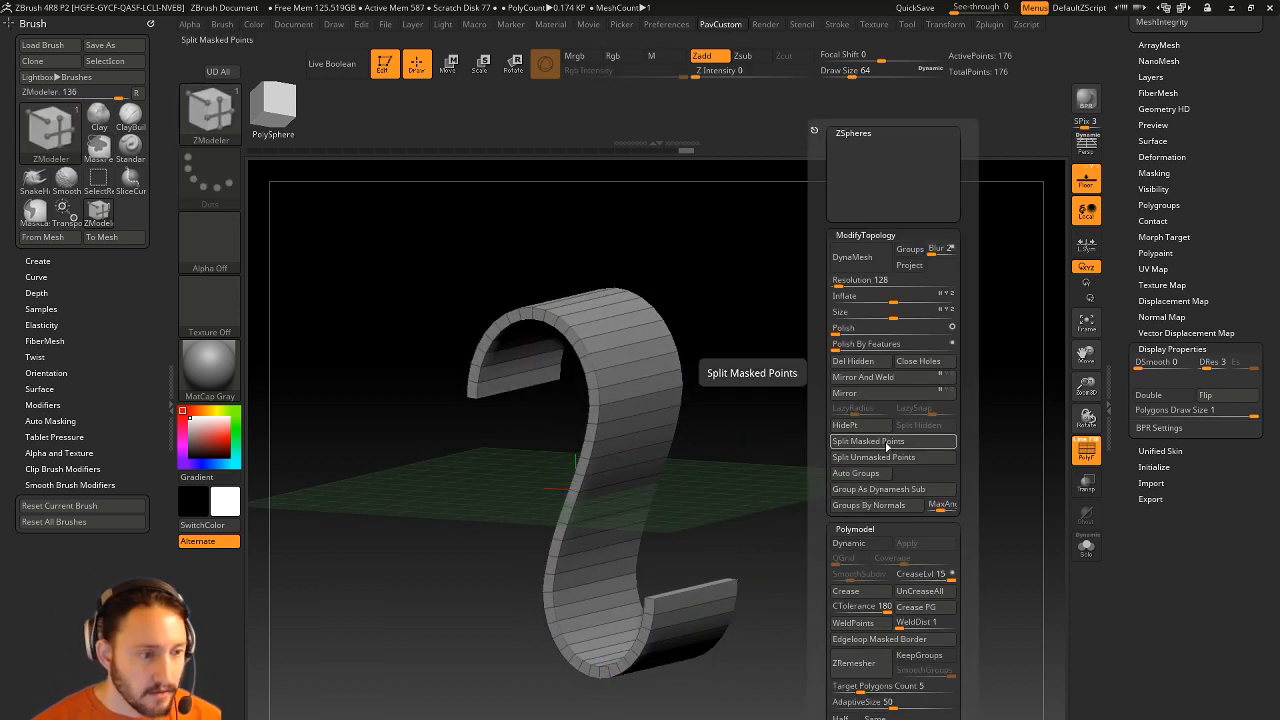
{"action": "left_click", "coordinate": [882, 451]}
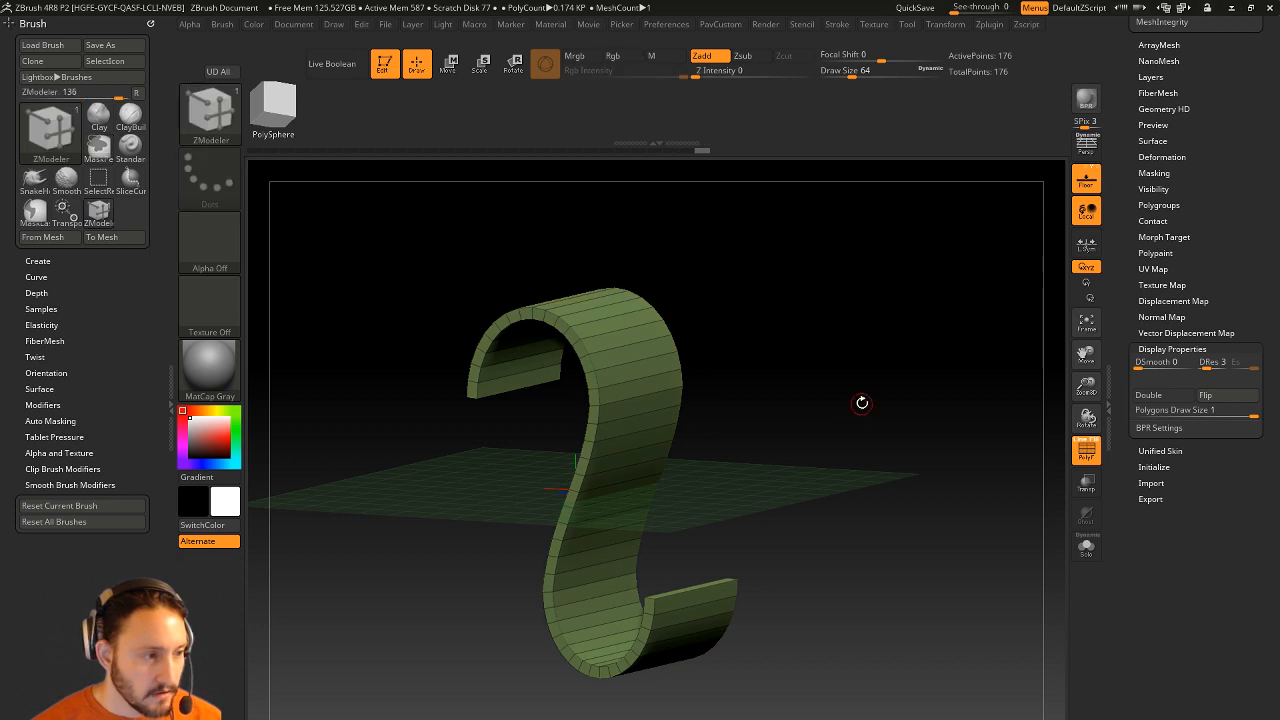
{"action": "key", "text": "2"}
{"action": "left_click", "coordinate": [845, 505]}
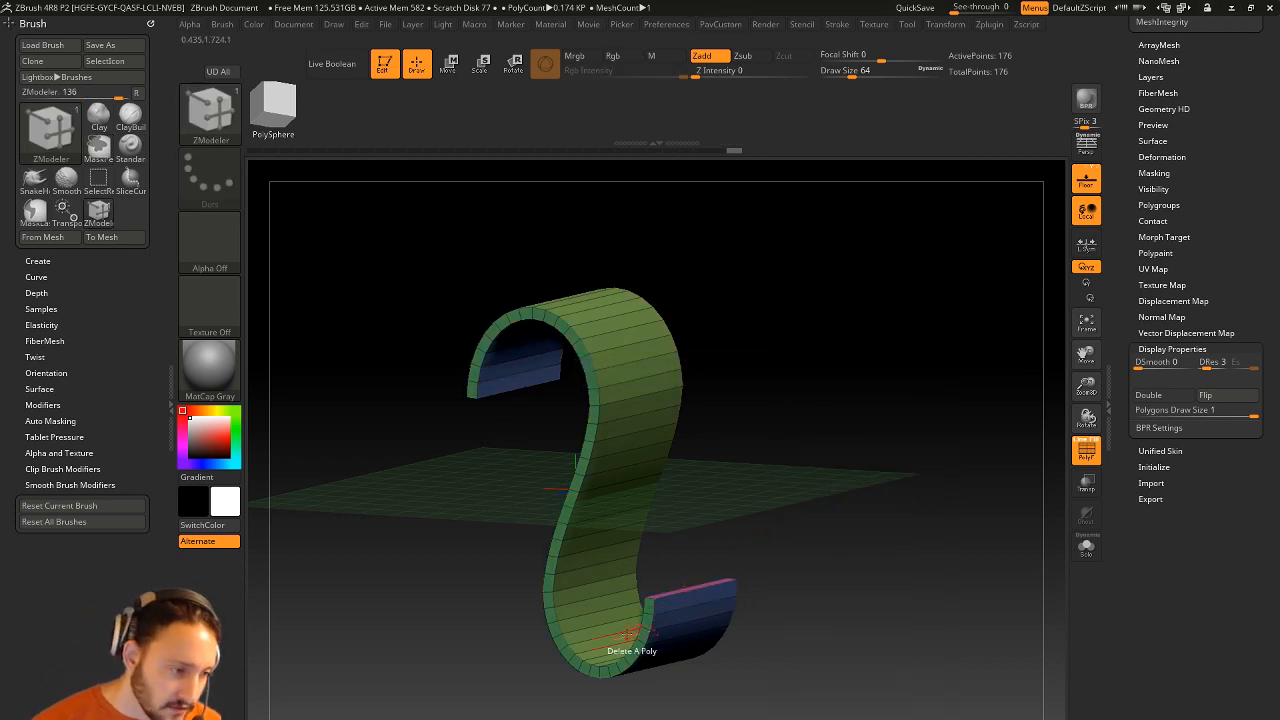
Step: Hide the outer half of the lower hook from a side view and delete the hidden geometry
{"action": "left_click_drag", "start_coordinate": [706, 402], "coordinate": [819, 385], "text": "shift"}
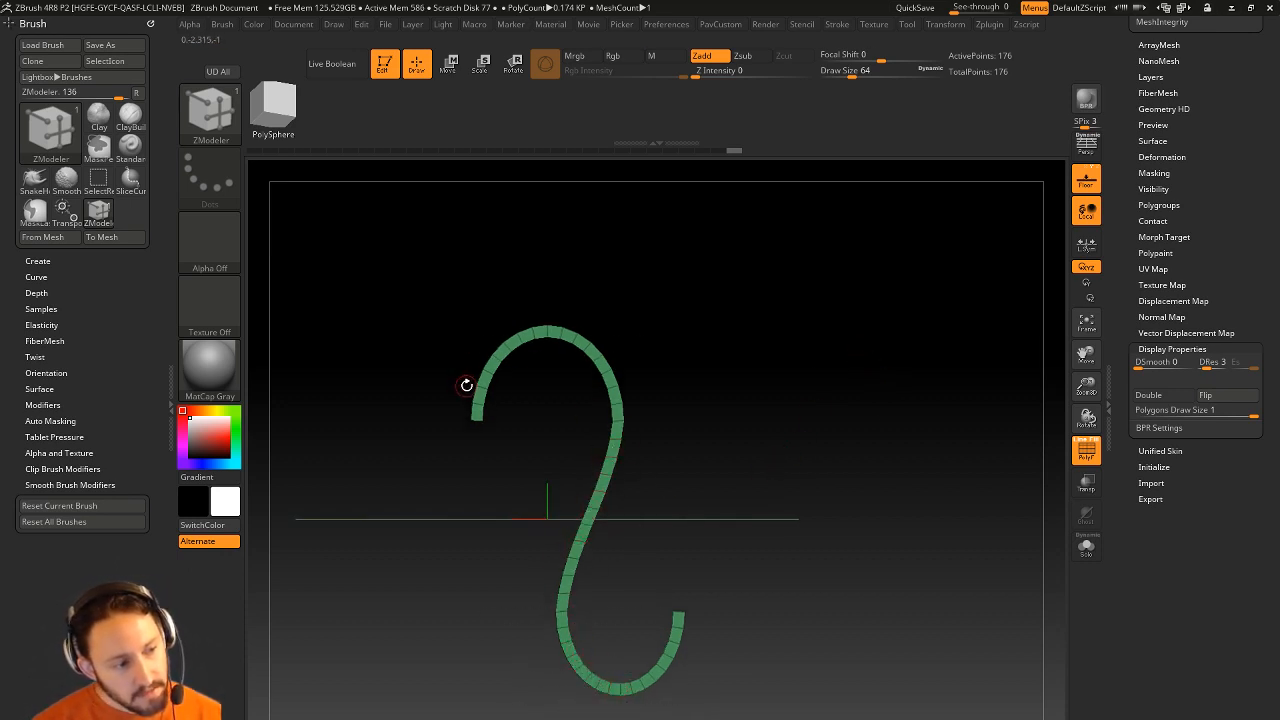
{"action": "mouse_move", "coordinate": [810, 483]}
{"action": "left_mouse_down", "text": "alt"}
{"action": "mouse_move", "coordinate": [717, 492]}
{"action": "mouse_move", "coordinate": [631, 718]}
{"action": "mouse_move", "coordinate": [599, 718]}
{"action": "left_mouse_up", "text": "alt"}
{"action": "left_click_drag", "start_coordinate": [786, 414], "coordinate": [797, 443]}
{"action": "key", "text": "space"}
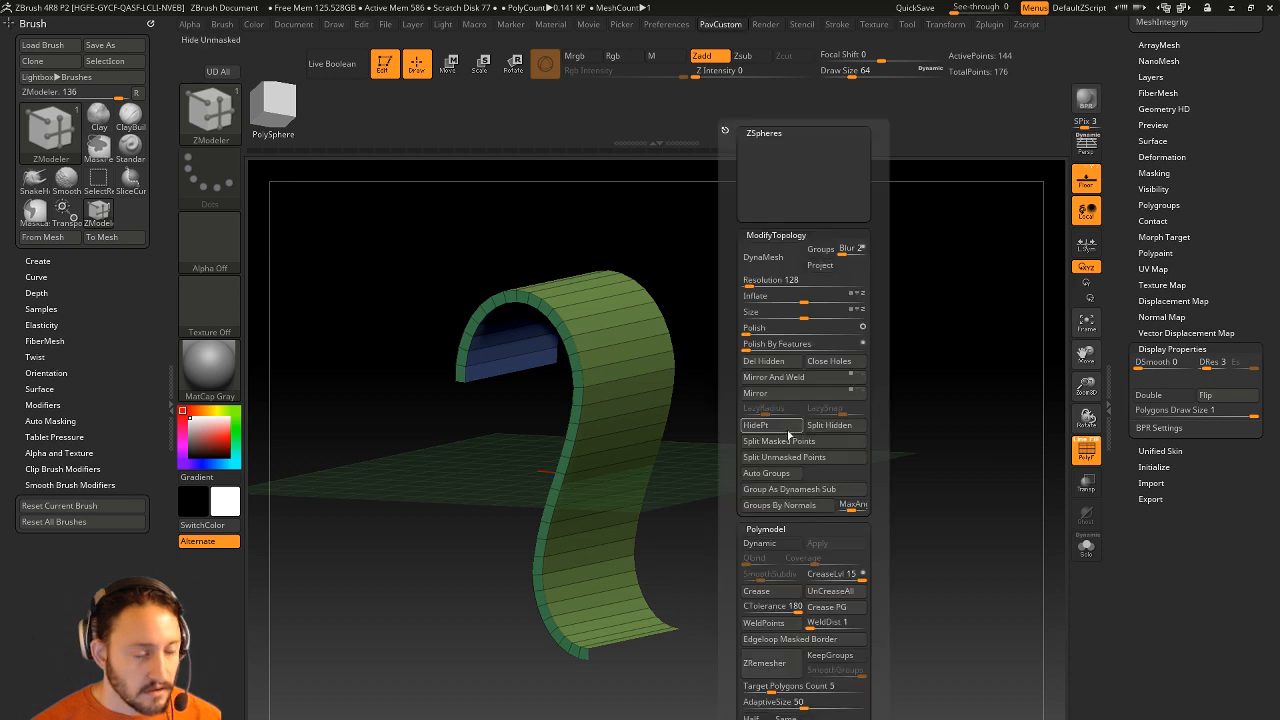
{"action": "left_click", "coordinate": [773, 366]}
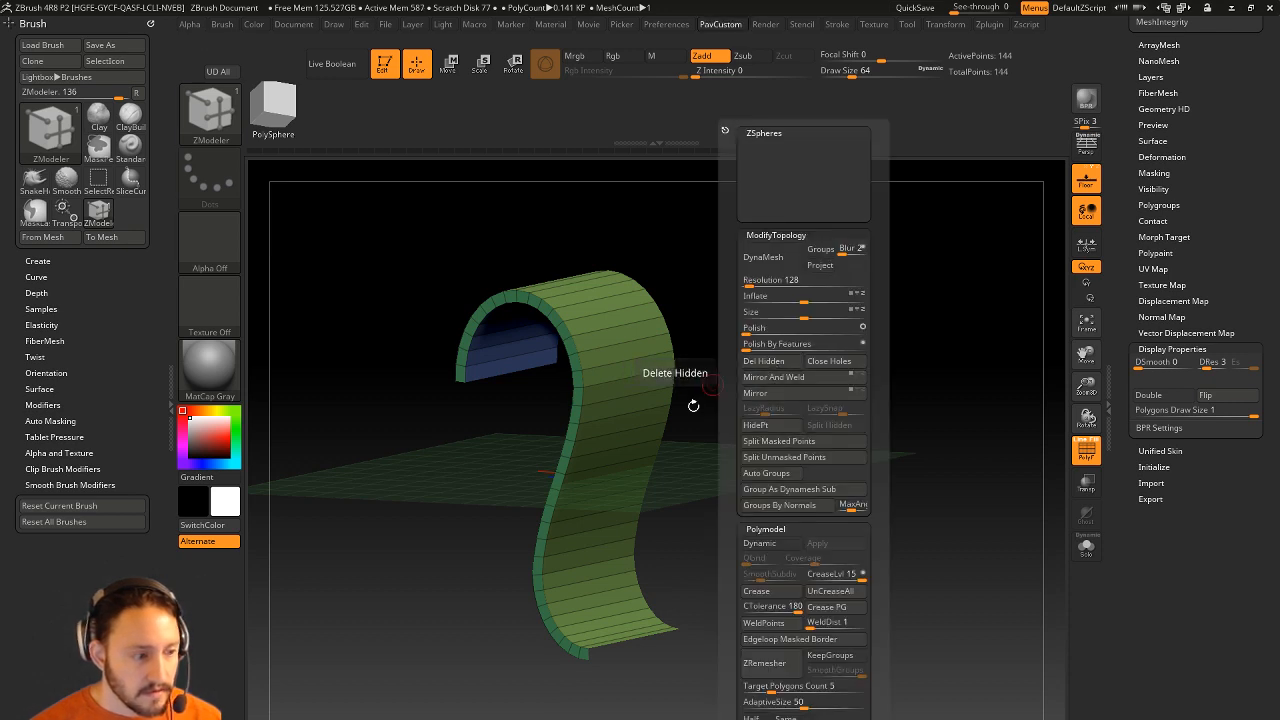
Step: Cap the cut lower end with Close Holes and delete the extra edge across the new cap
{"action": "left_click_drag", "start_coordinate": [776, 588], "coordinate": [806, 480], "text": "alt"}
{"action": "key", "text": "space"}
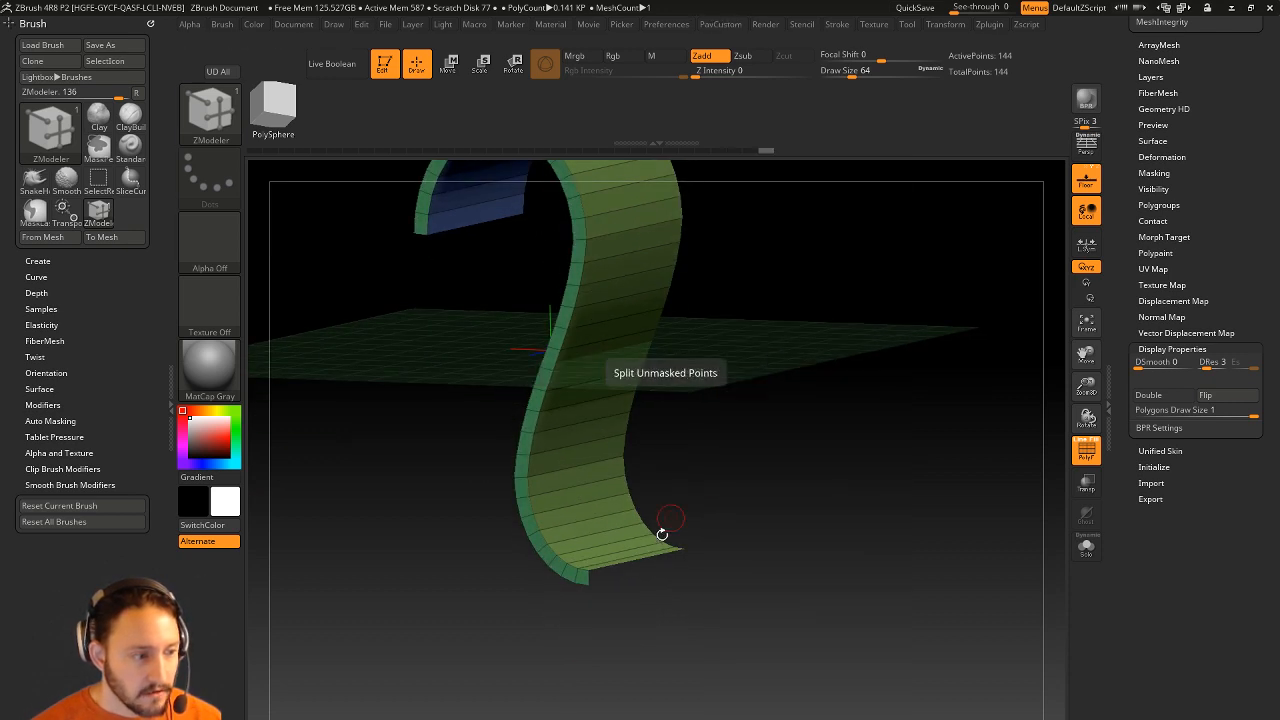
{"action": "key", "text": "space"}
{"action": "left_click", "coordinate": [810, 377]}
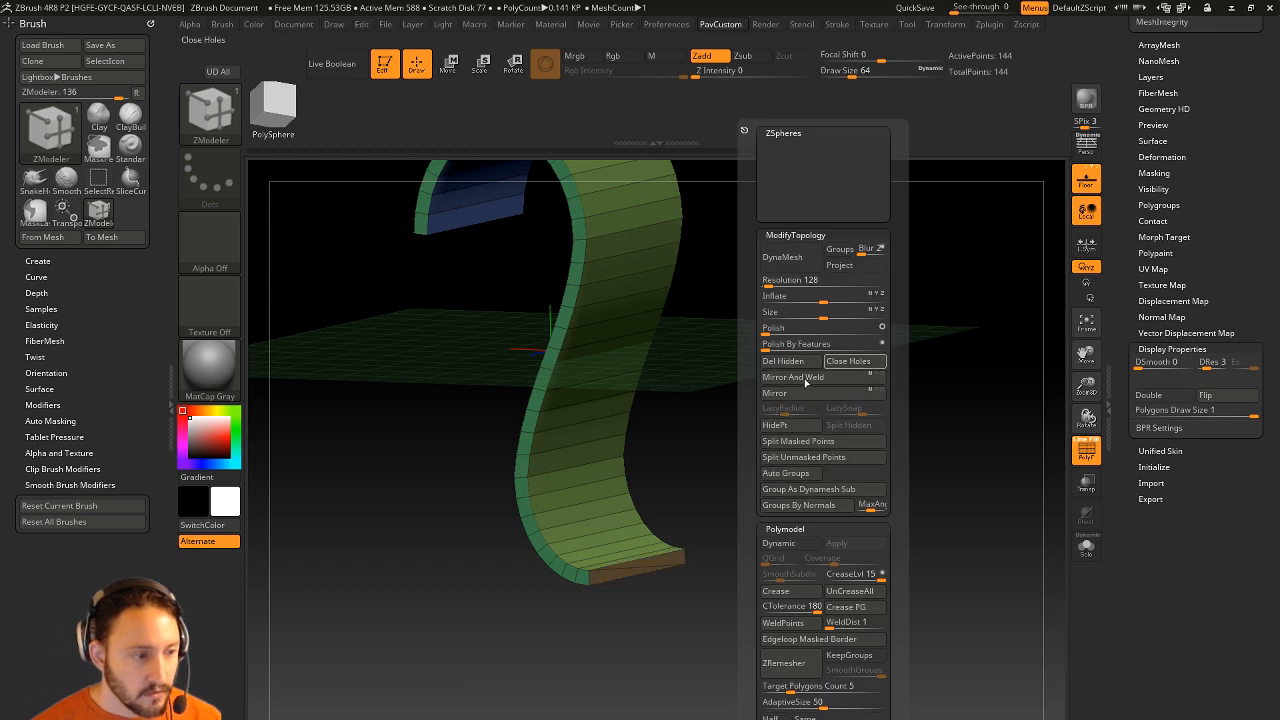
{"action": "left_click_drag", "start_coordinate": [810, 386], "coordinate": [760, 483]}
{"action": "key", "text": "space"}
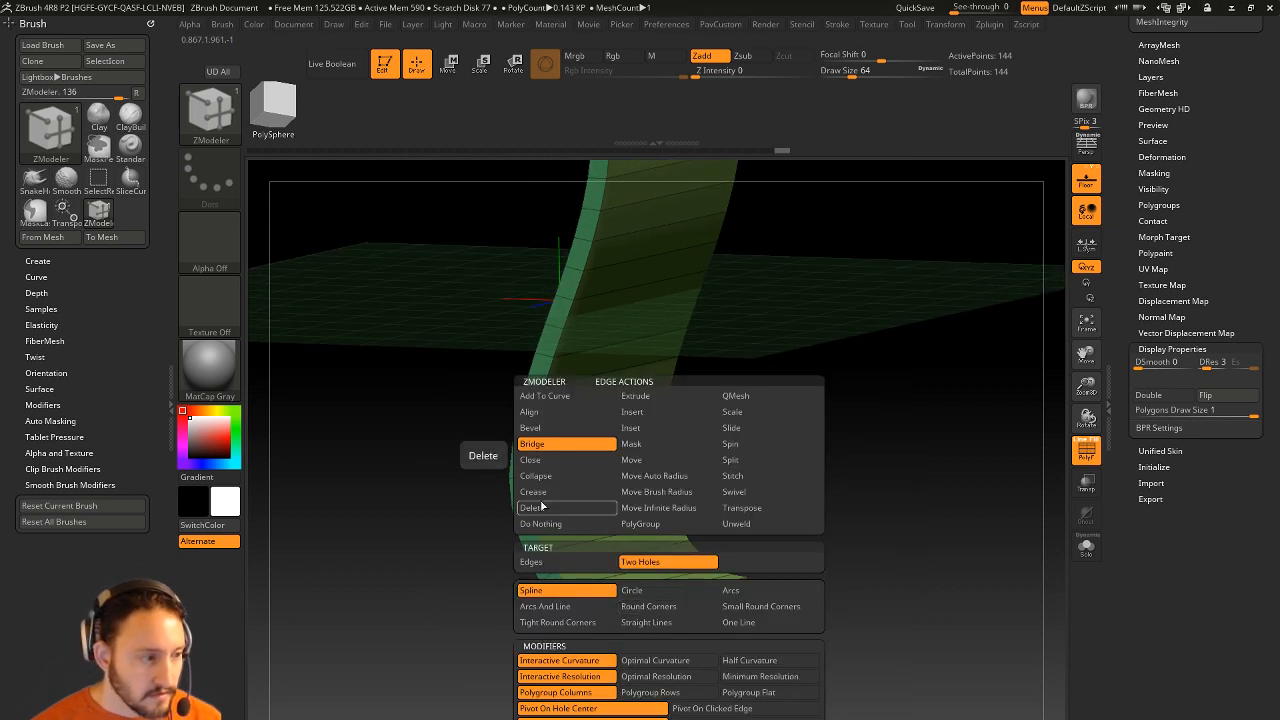
{"action": "left_click", "coordinate": [544, 507]}
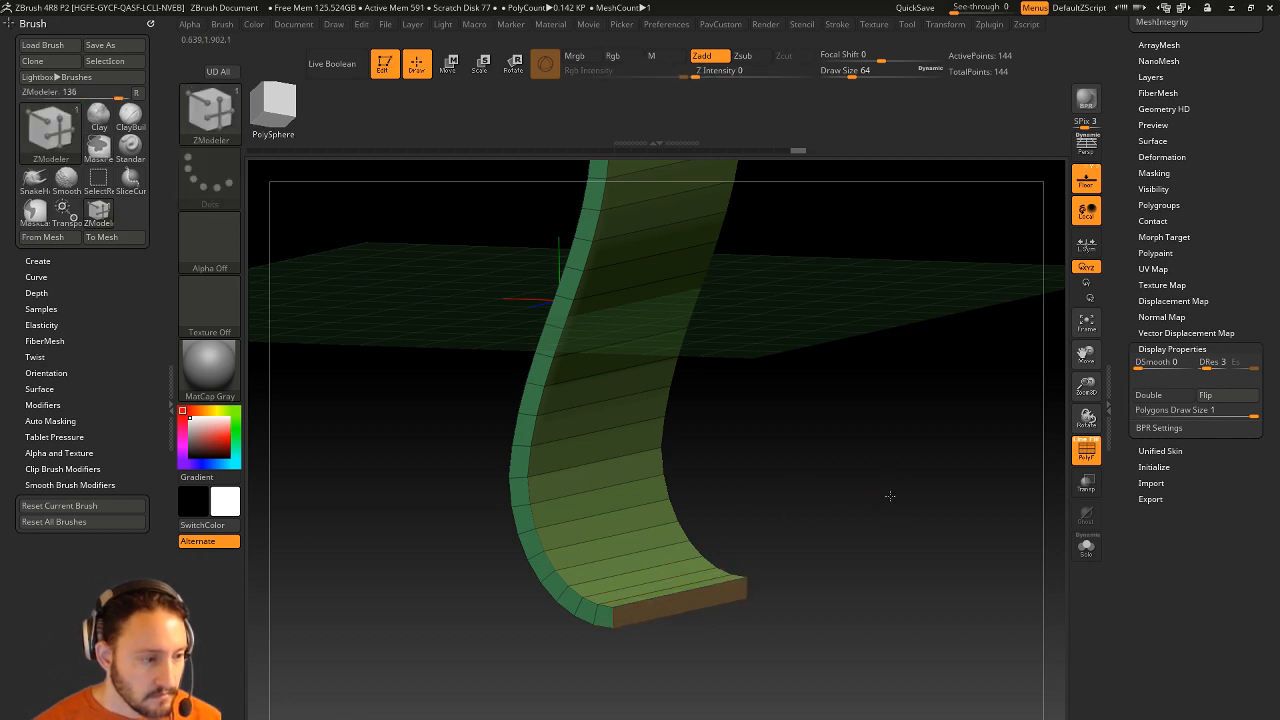
Step: View the shortened hook straight from the side and hide the floor grid
{"action": "left_click_drag", "start_coordinate": [810, 408], "coordinate": [850, 416], "text": "shift"}
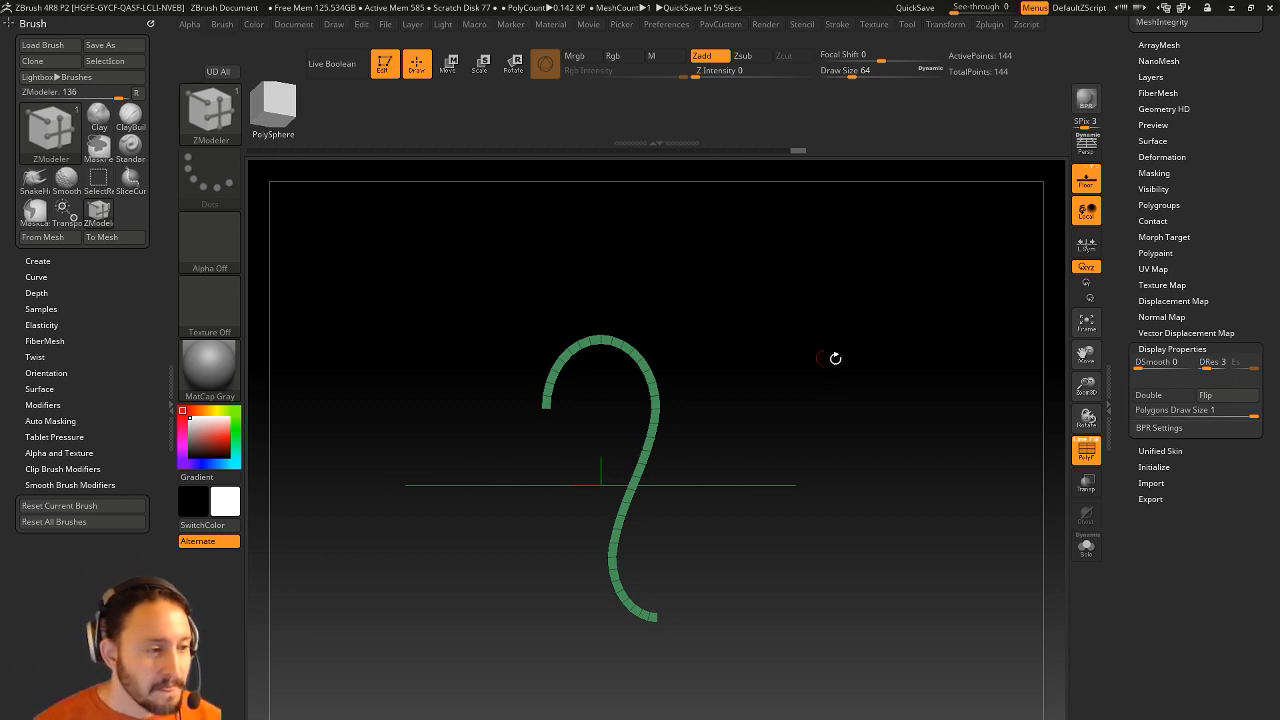
{"action": "mouse_move", "coordinate": [835, 358]}
{"action": "left_mouse_down"}
{"action": "mouse_move", "coordinate": [951, 394]}
{"action": "mouse_move", "coordinate": [923, 363]}
{"action": "mouse_move", "coordinate": [828, 461]}
{"action": "mouse_move", "coordinate": [654, 494]}
{"action": "mouse_move", "coordinate": [746, 463]}
{"action": "mouse_move", "coordinate": [1068, 449]}
{"action": "left_mouse_up"}
{"action": "key", "text": "shift+f"}
{"action": "left_click", "coordinate": [1086, 450]}
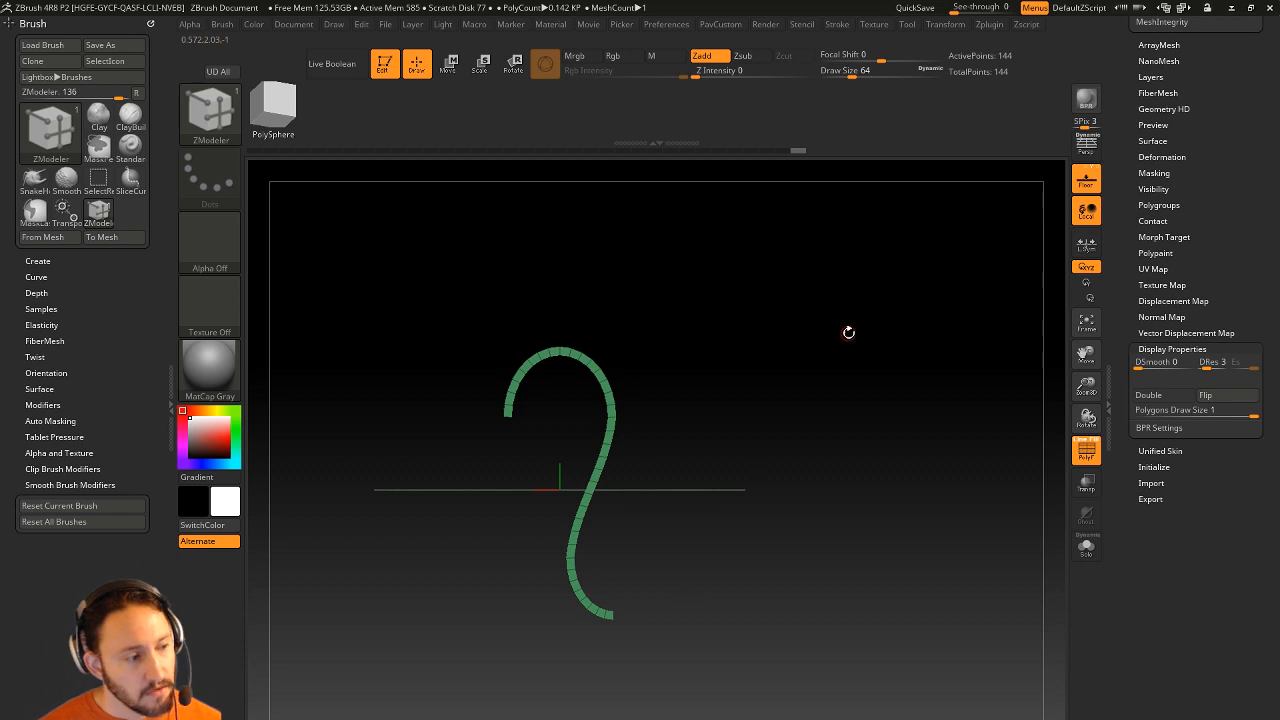
{"action": "key", "text": "3"}
{"action": "left_click", "coordinate": [1086, 180]}
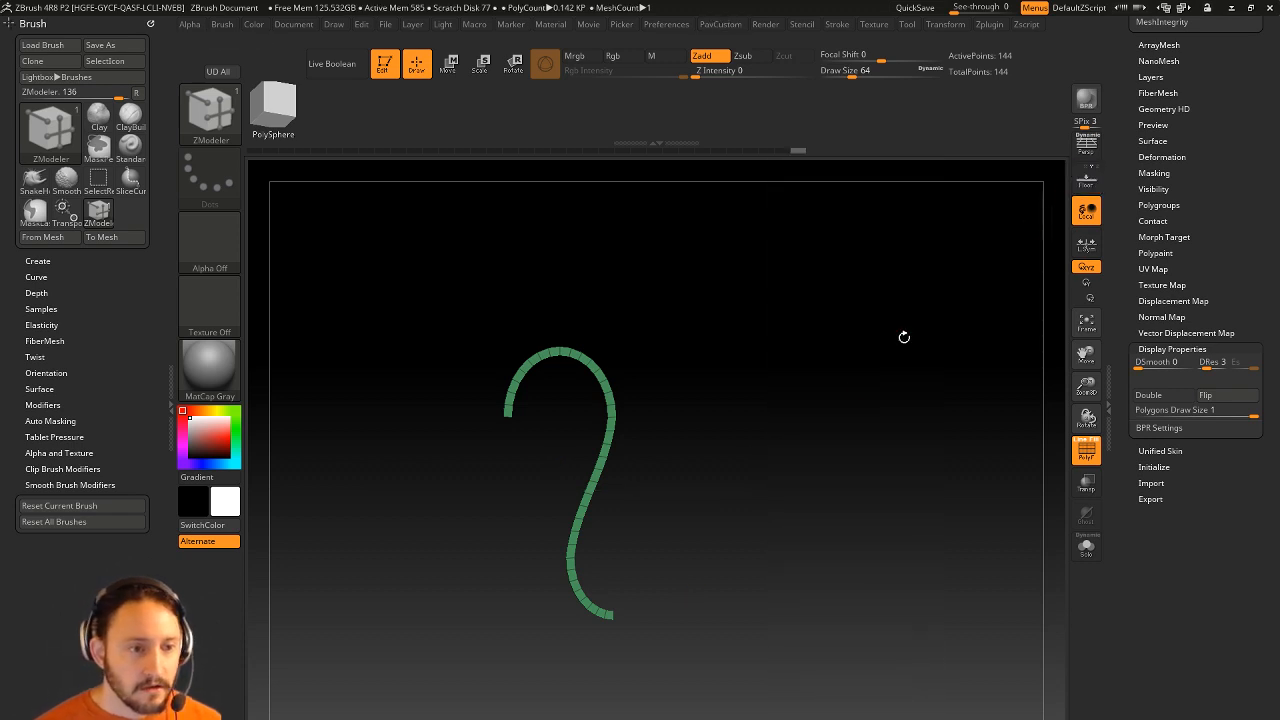
Step: Try Mirror And Weld on the hook in its current orientation and undo it
{"action": "key", "text": "3"}
{"action": "left_click", "coordinate": [860, 380]}
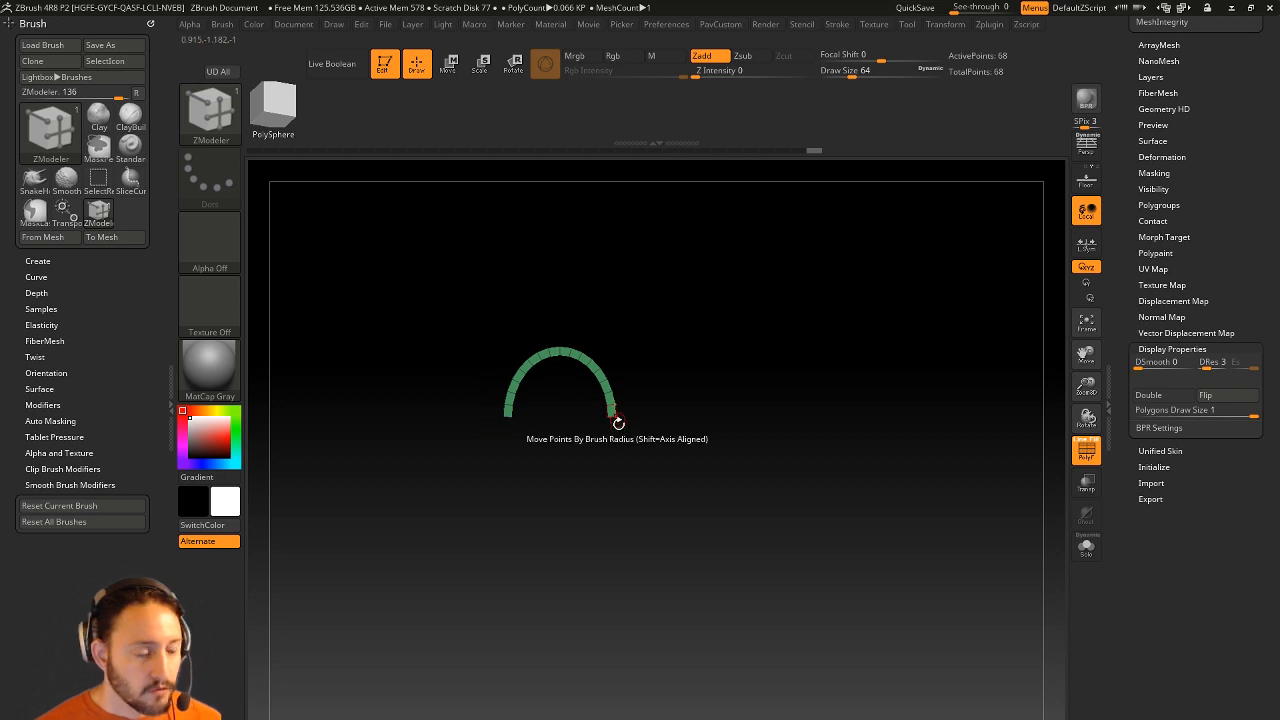
{"action": "key", "text": "ctrl+z"}
Step: Flip the hook with Mirror and apply Mirror And Weld to form a symmetrical loop with two flared feet
{"action": "key", "text": "3"}
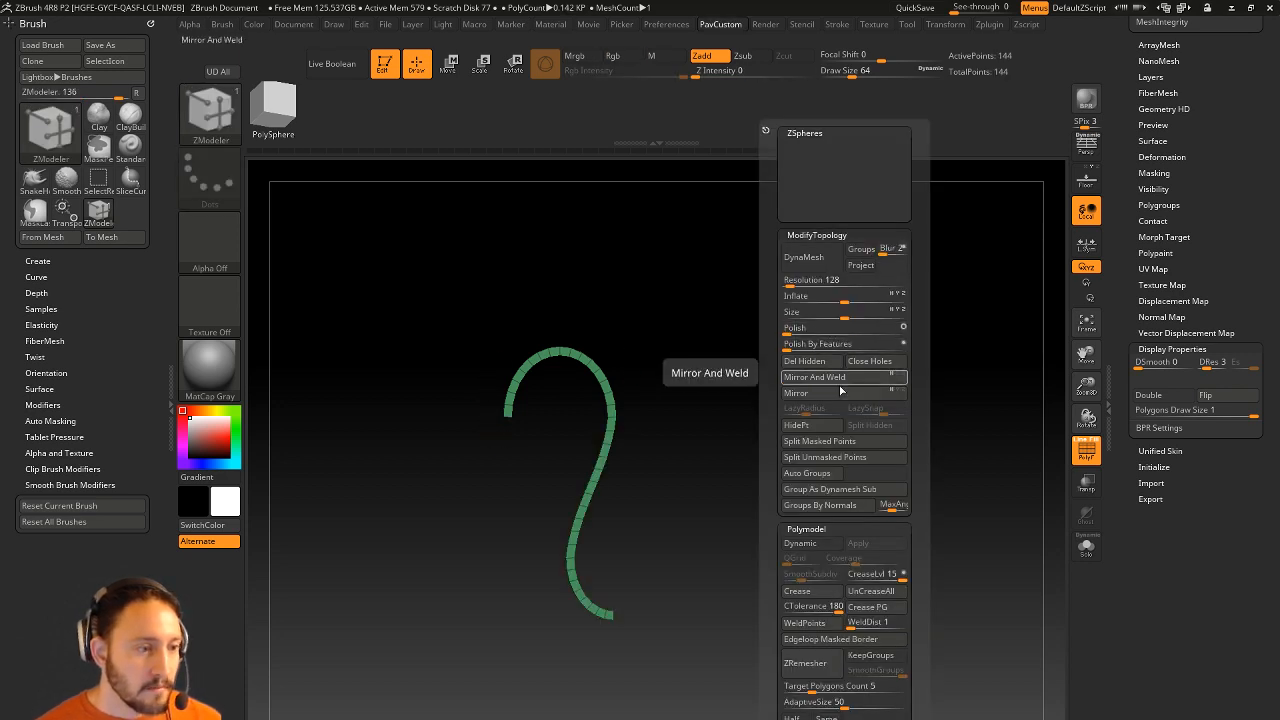
{"action": "left_click", "coordinate": [1142, 158]}
{"action": "key", "text": "3"}
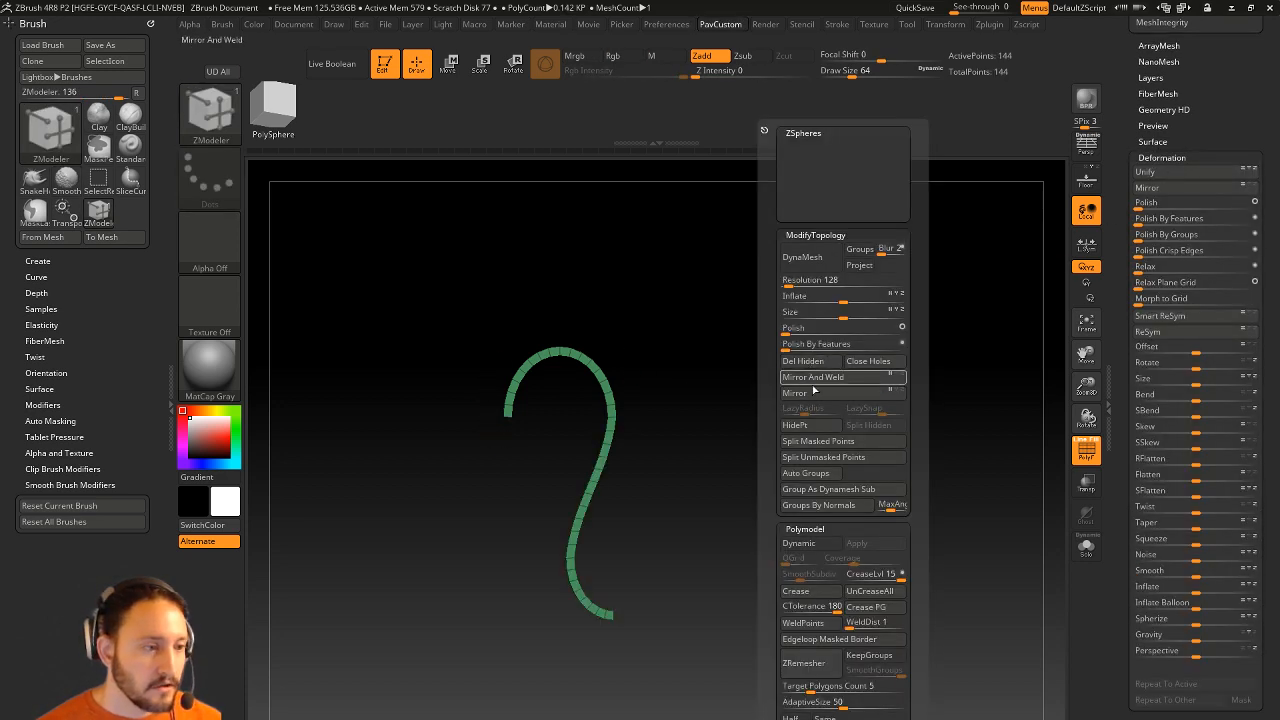
{"action": "left_click", "coordinate": [815, 392]}
{"action": "left_click", "coordinate": [812, 377]}
{"action": "left_click_drag", "start_coordinate": [800, 354], "coordinate": [732, 547]}
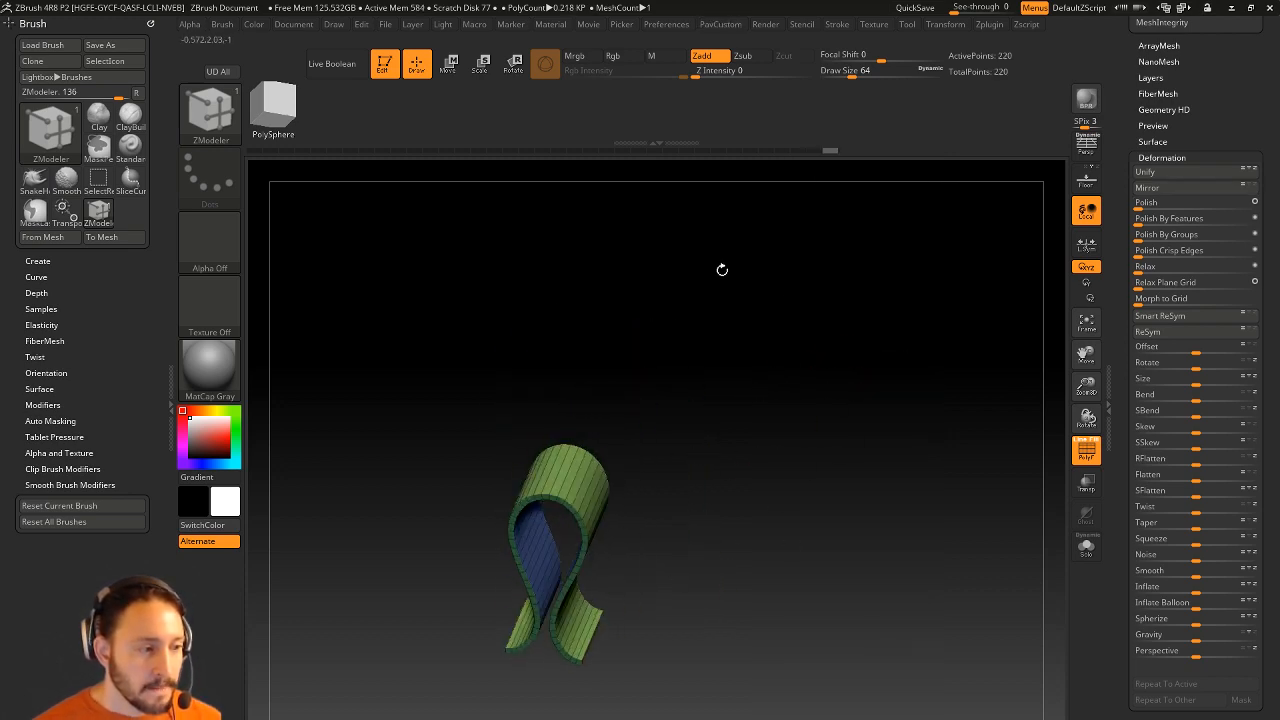
Step: Turn on Array Mesh for the mirrored loop and set its Repeat to 15
{"action": "left_click_drag", "start_coordinate": [1117, 277], "coordinate": [1128, 506]}
{"action": "left_click_drag", "start_coordinate": [925, 507], "coordinate": [866, 430]}
{"action": "left_click", "coordinate": [1144, 276], "text": "shift"}
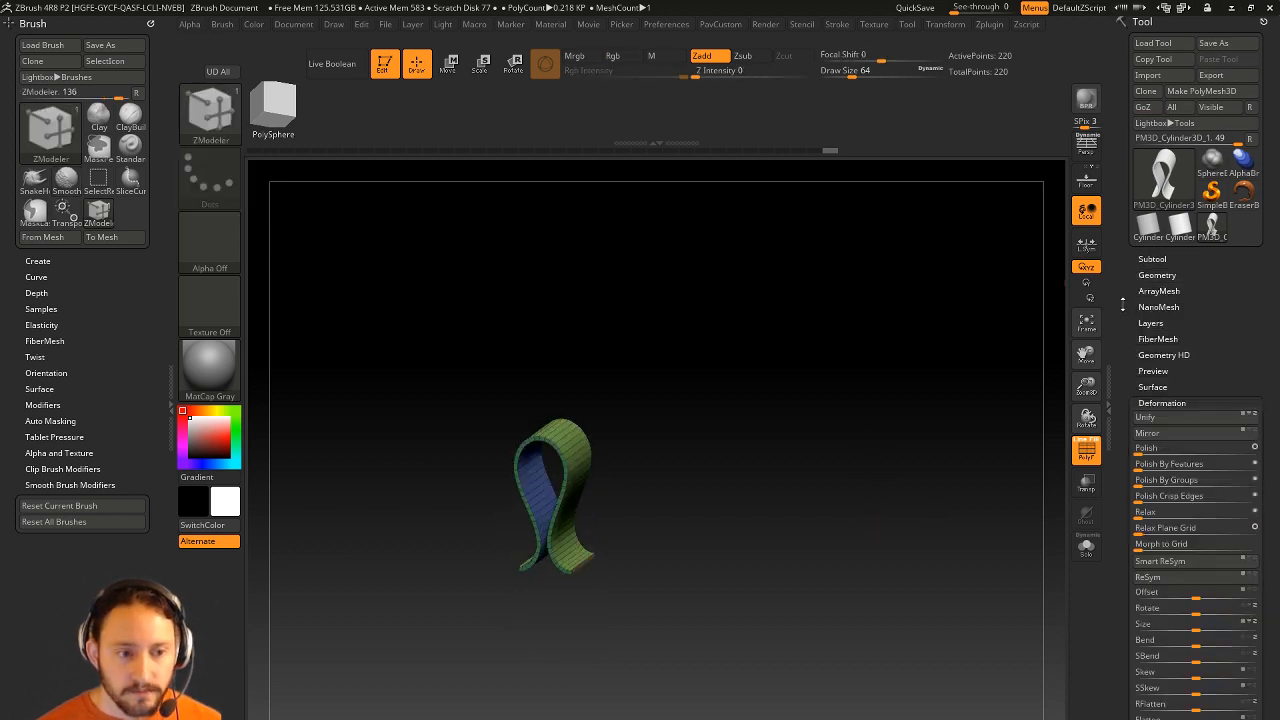
{"action": "left_click_drag", "start_coordinate": [1123, 302], "coordinate": [1127, 233]}
{"action": "left_click", "coordinate": [1157, 337], "text": "shift"}
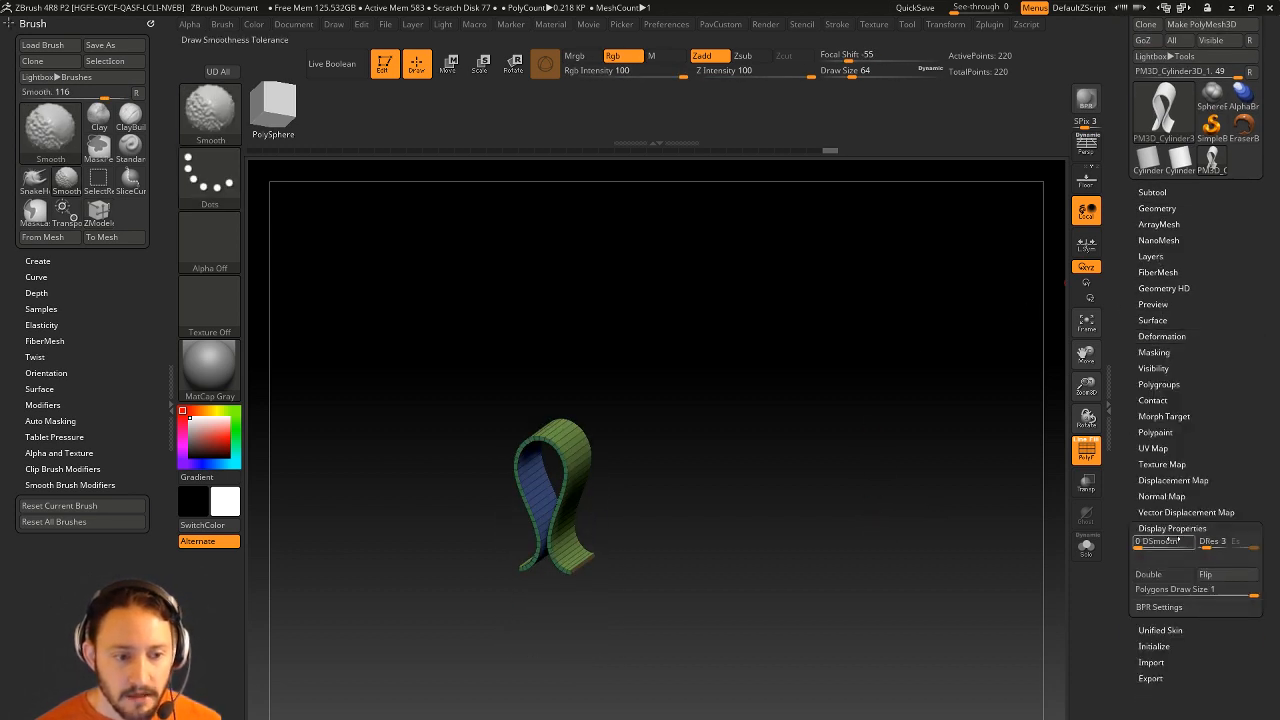
{"action": "left_click", "coordinate": [1172, 528]}
{"action": "left_click", "coordinate": [1160, 224]}
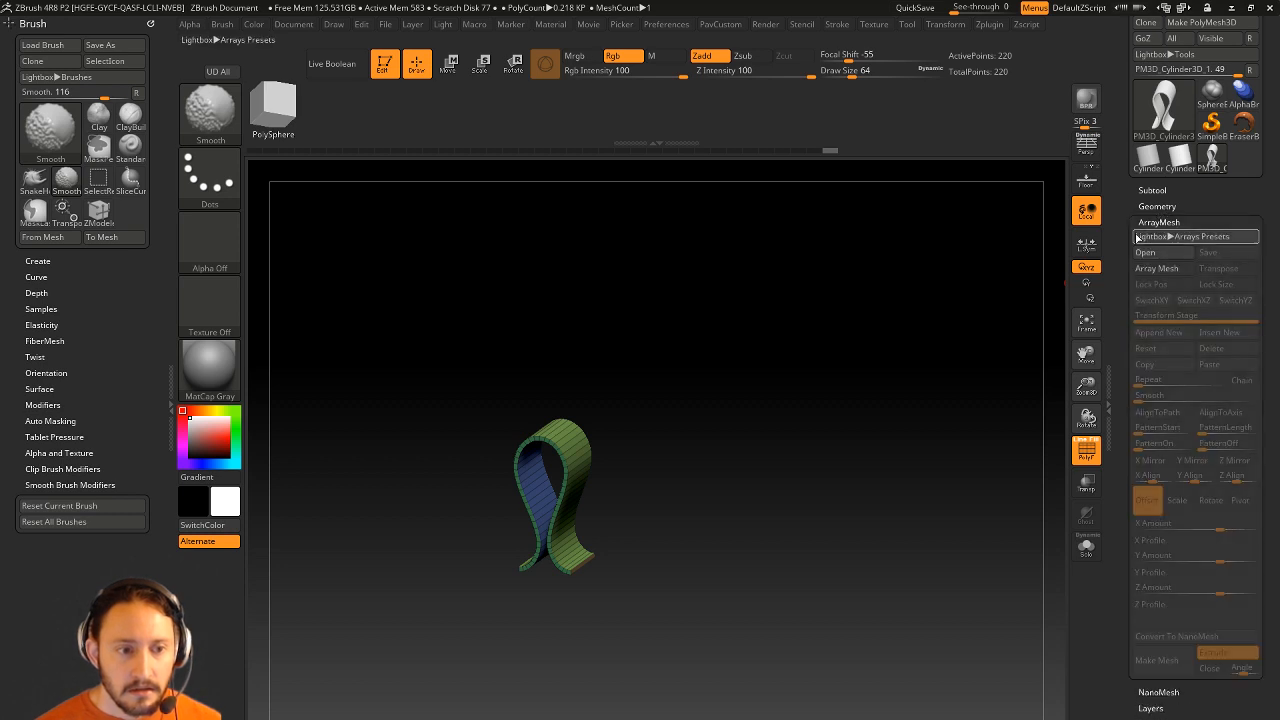
{"action": "left_click", "coordinate": [1163, 232]}
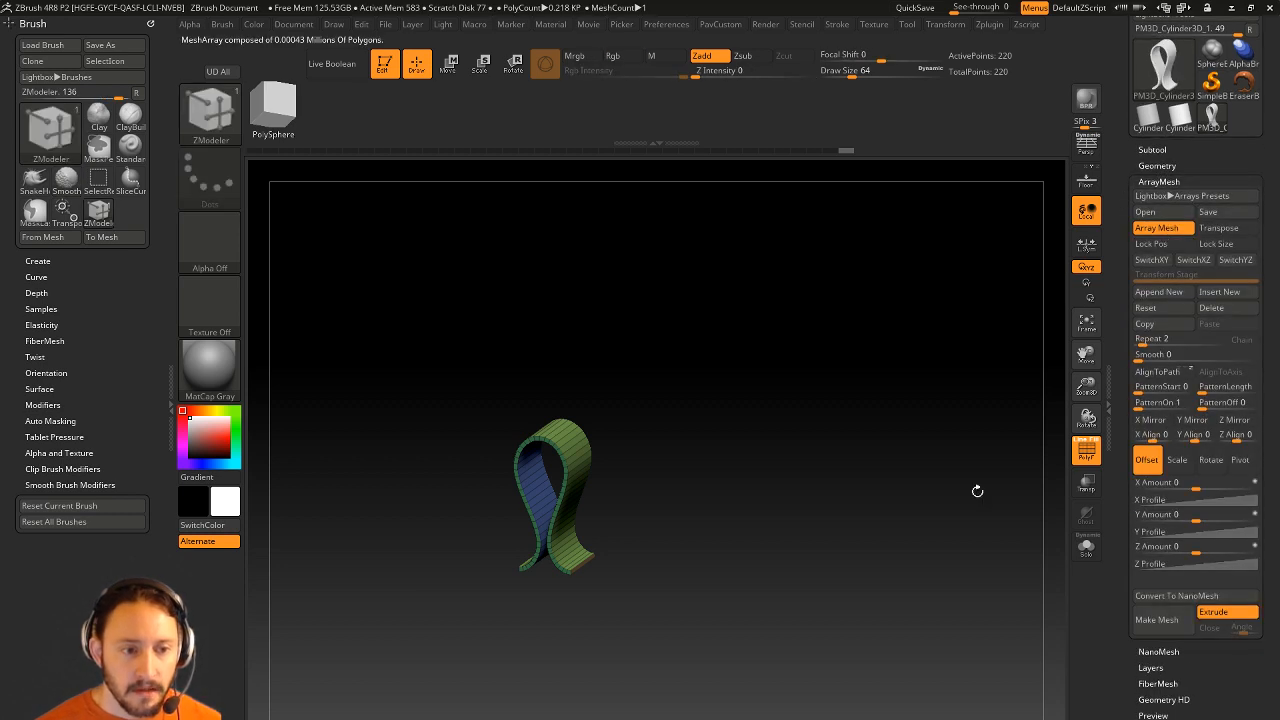
{"action": "left_click_drag", "start_coordinate": [977, 491], "coordinate": [932, 436], "text": "alt"}
{"action": "left_click_drag", "start_coordinate": [1142, 341], "coordinate": [1157, 341]}
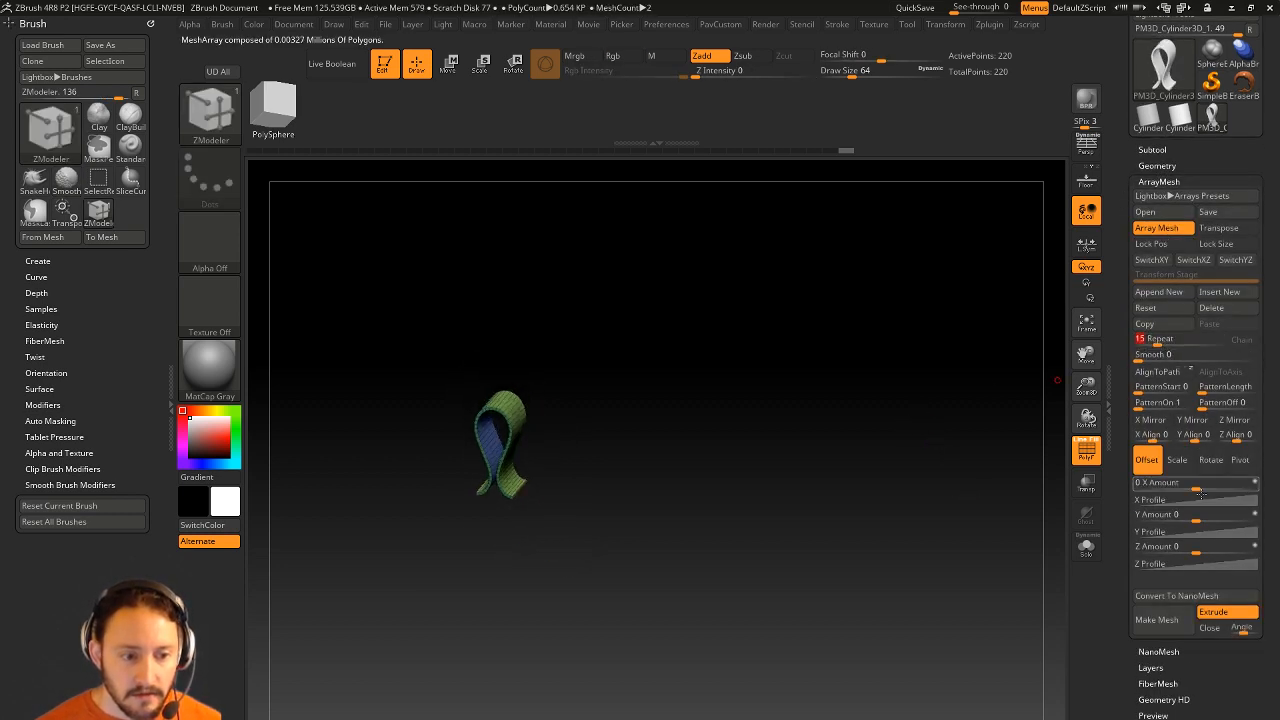
Step: Try spreading the array's copies with an X offset of 14.59001 and reset the offset to 0
{"action": "left_click_drag", "start_coordinate": [1206, 485], "coordinate": [1237, 489]}
{"action": "left_click_drag", "start_coordinate": [840, 585], "coordinate": [812, 627]}
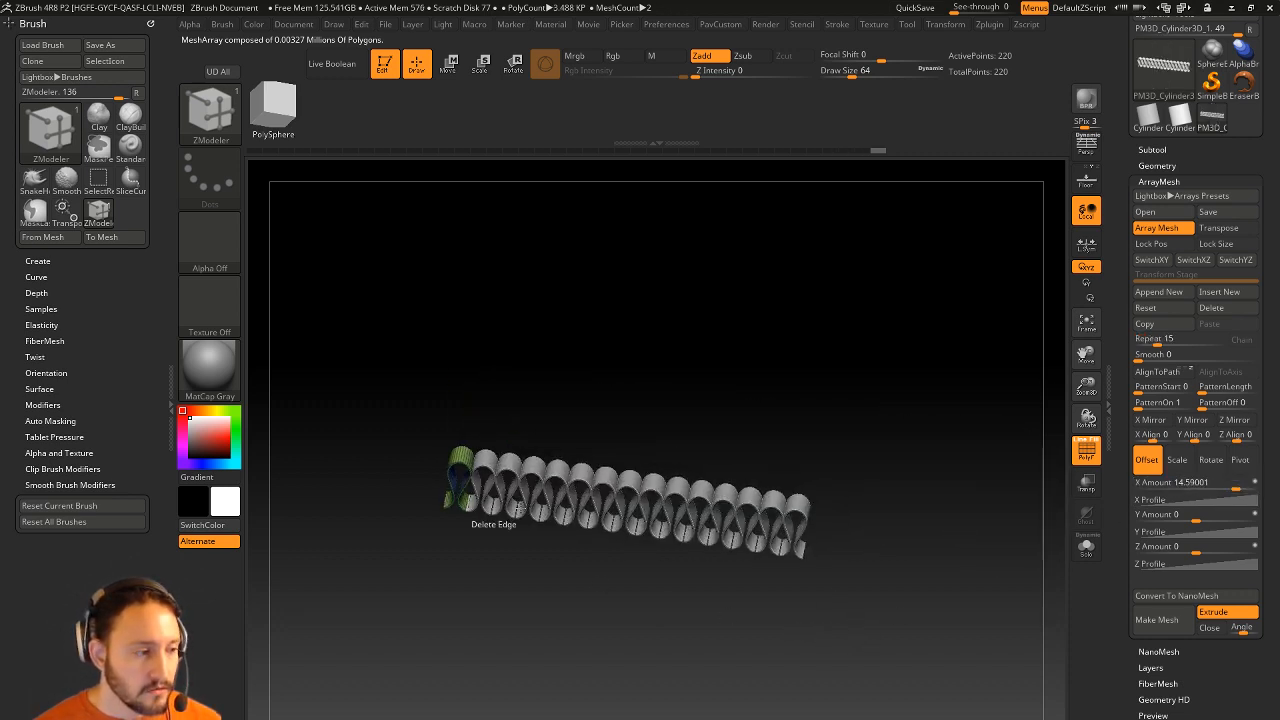
{"action": "key", "text": "w"}
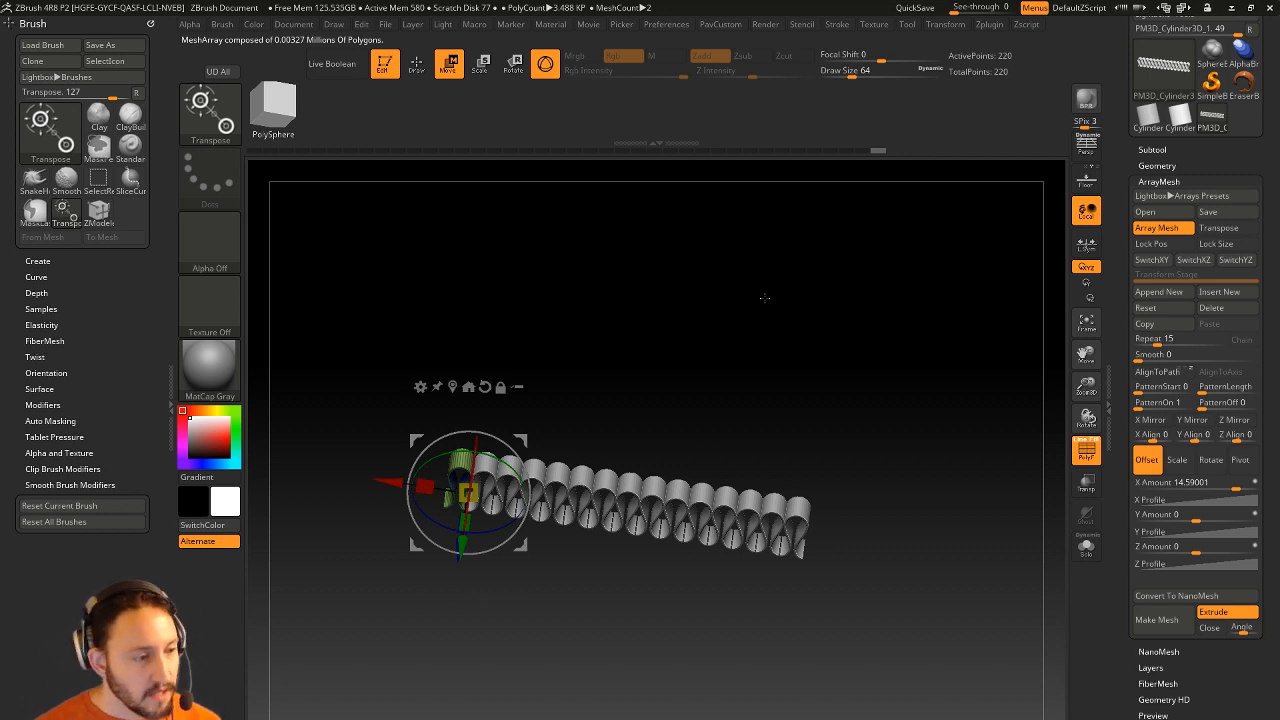
{"action": "mouse_move", "coordinate": [790, 358]}
{"action": "left_mouse_down"}
{"action": "mouse_move", "coordinate": [760, 369]}
{"action": "mouse_move", "coordinate": [843, 346]}
{"action": "mouse_move", "coordinate": [776, 360]}
{"action": "left_mouse_up"}
{"action": "left_click", "coordinate": [1200, 482]}
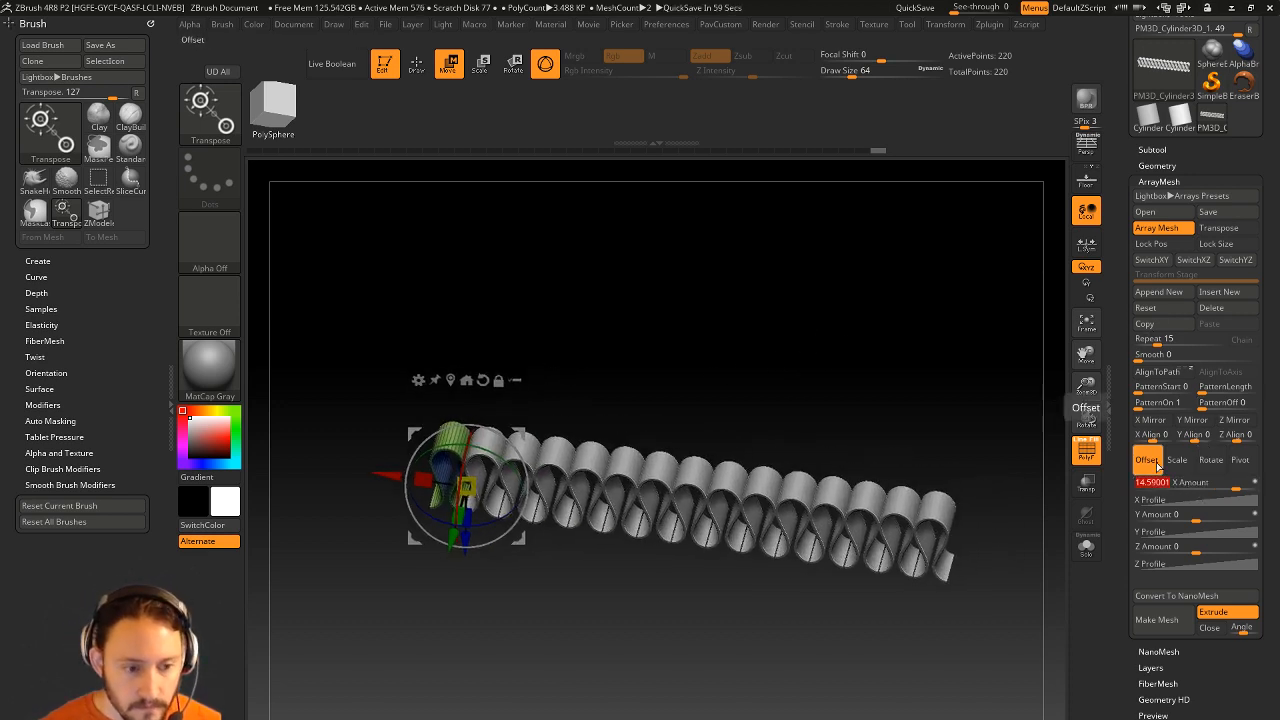
{"action": "type", "text": "0"}
{"action": "key", "text": "Return"}
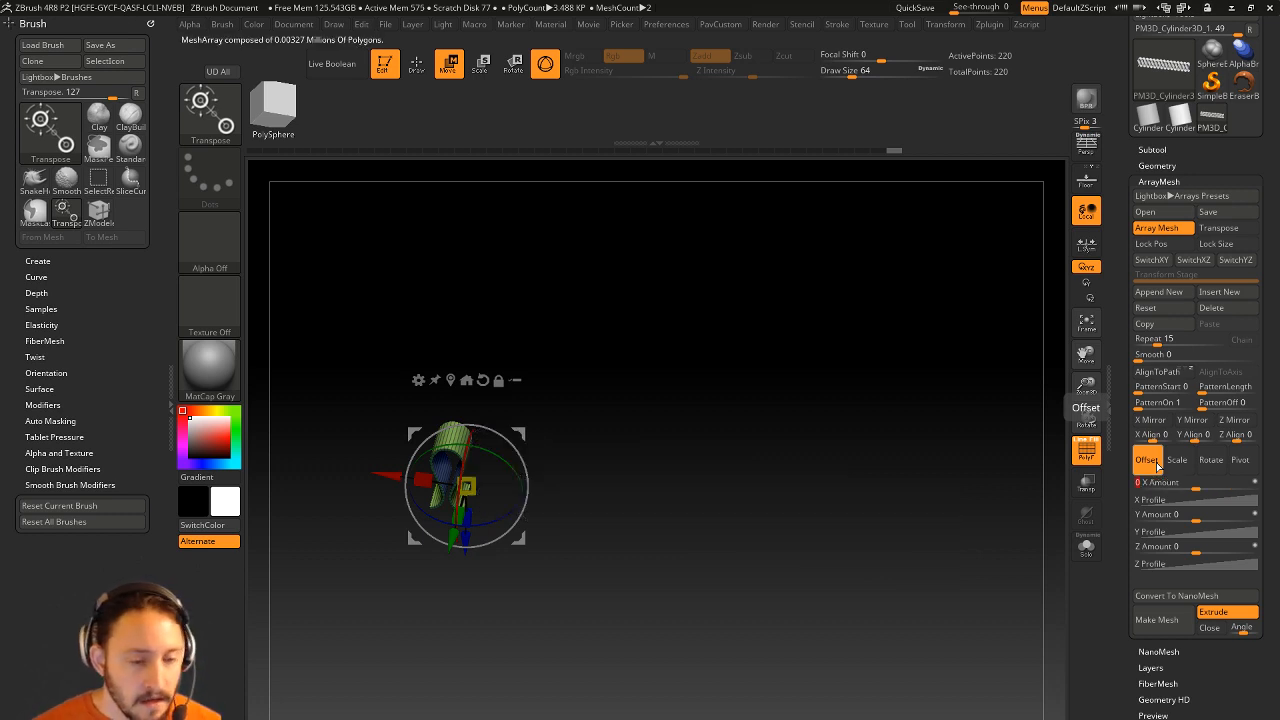
Step: Switch the array's amount settings to Rotate and replace the gizmo with the Transpose line
{"action": "left_click", "coordinate": [1212, 461]}
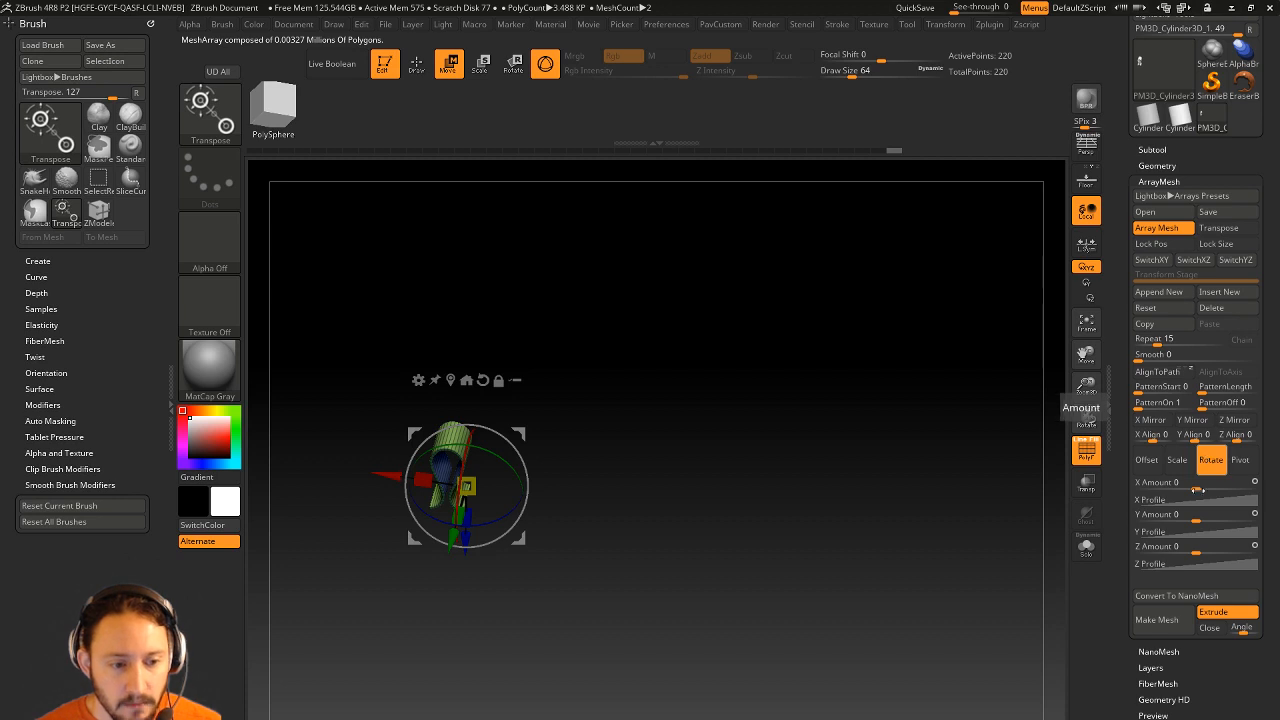
{"action": "left_click_drag", "start_coordinate": [770, 530], "coordinate": [748, 454]}
{"action": "left_click_drag", "start_coordinate": [825, 459], "coordinate": [888, 473], "text": "alt"}
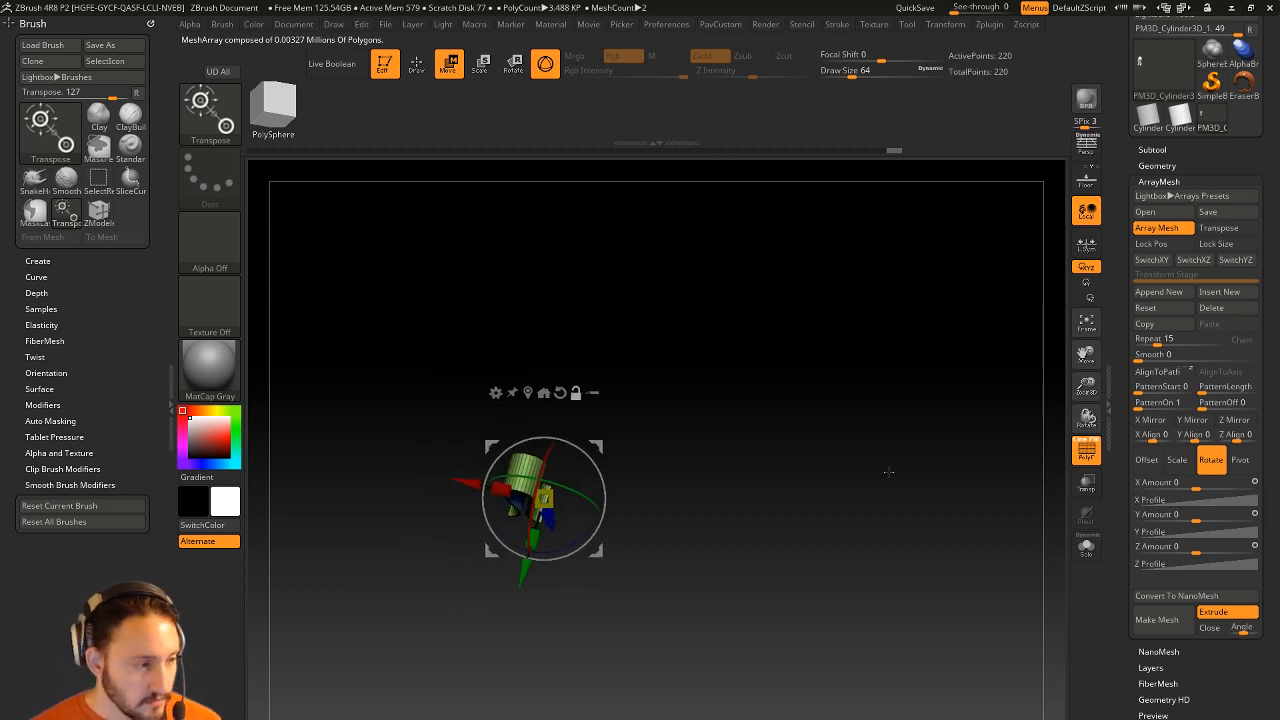
{"action": "key", "text": "y"}
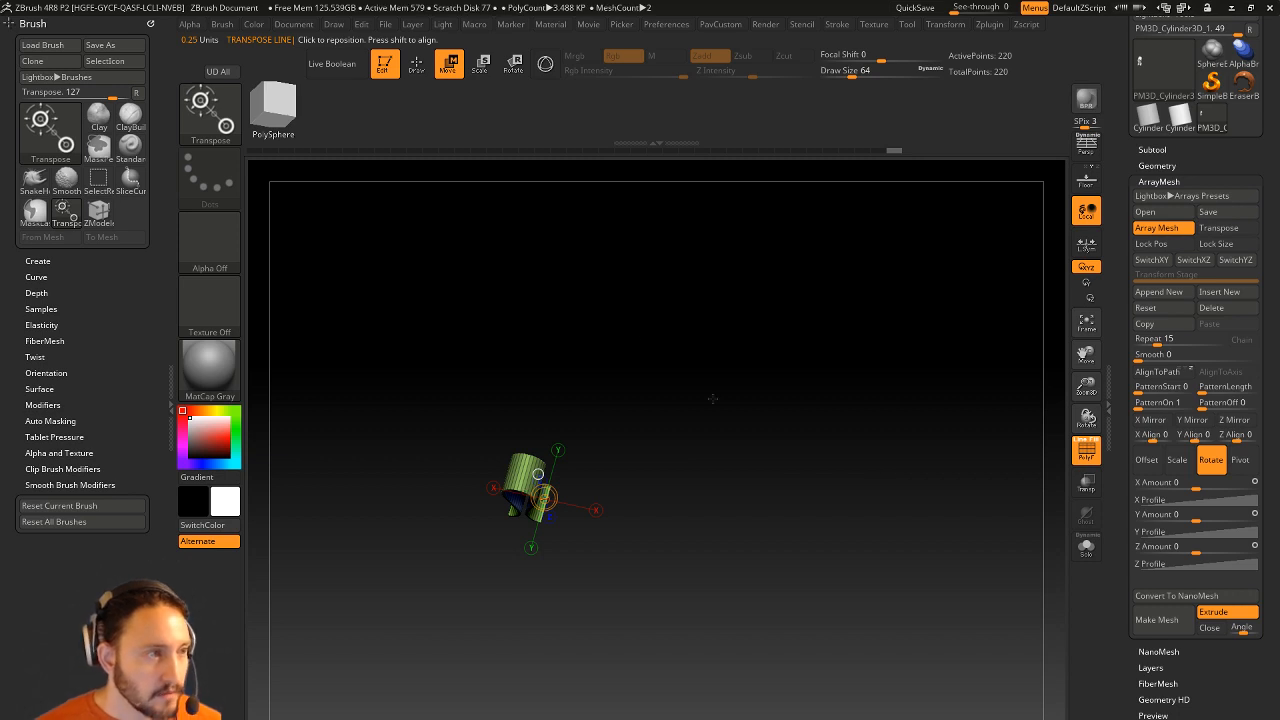
{"action": "left_click_drag", "start_coordinate": [604, 380], "coordinate": [560, 510]}
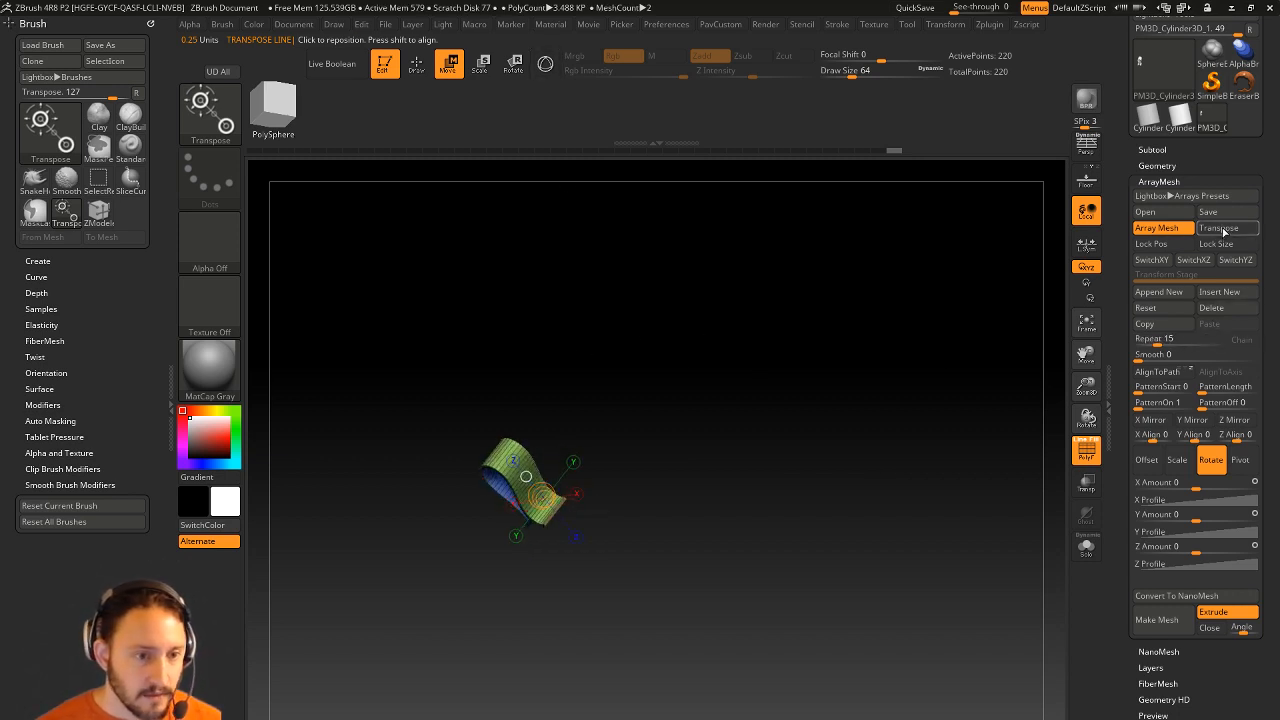
Step: Enable the array's Transpose mode and move its rotation centre well away from the link, keeping Rotate active
{"action": "left_click", "coordinate": [1222, 229]}
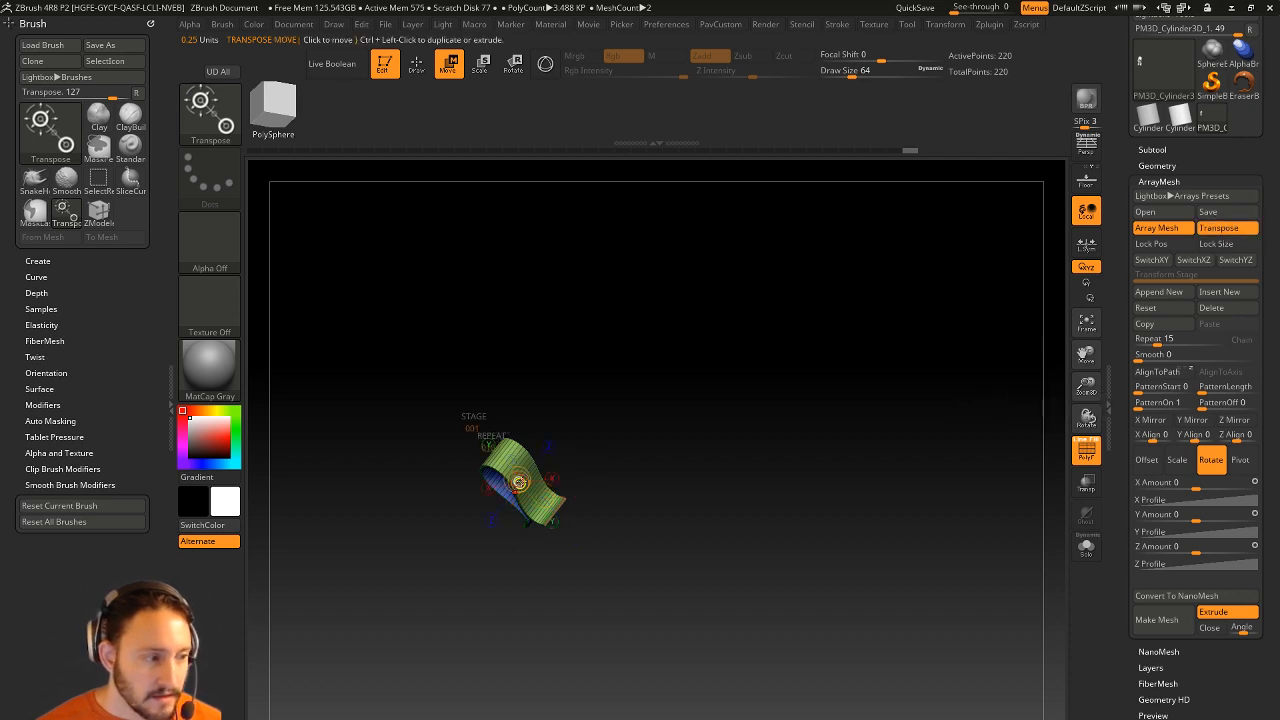
{"action": "left_click_drag", "start_coordinate": [689, 461], "coordinate": [710, 410]}
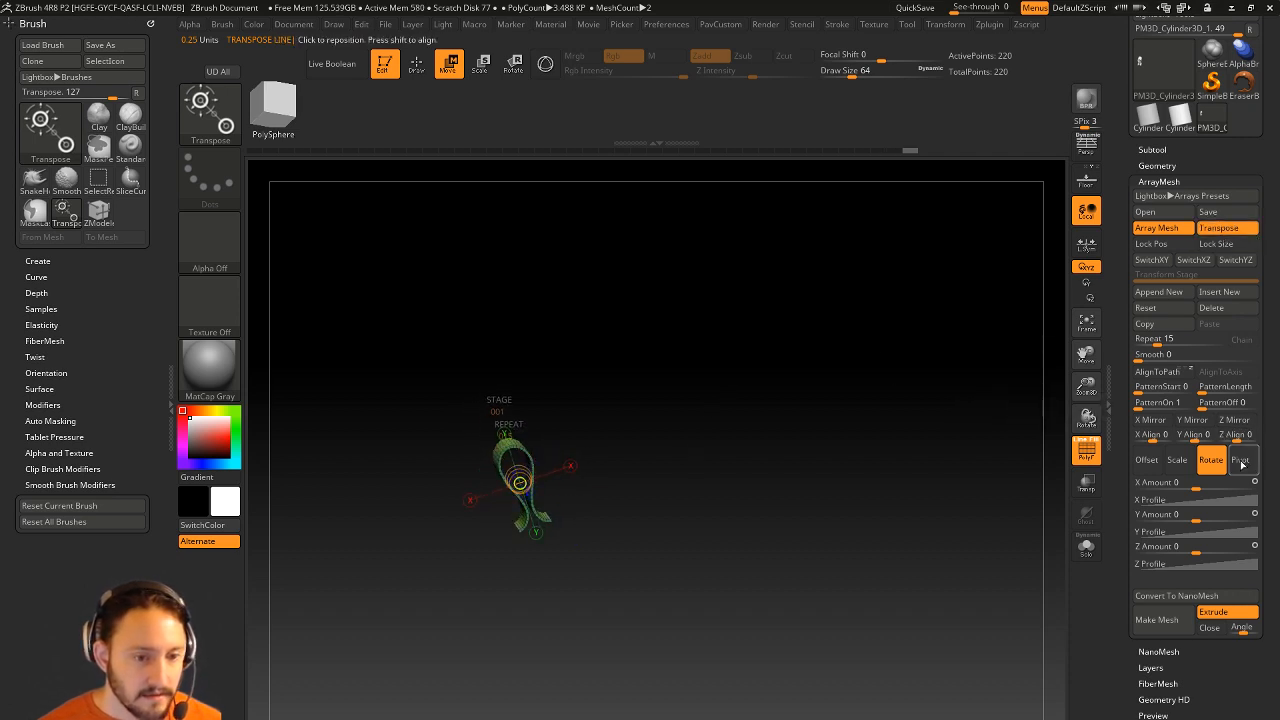
{"action": "left_click", "coordinate": [1240, 460]}
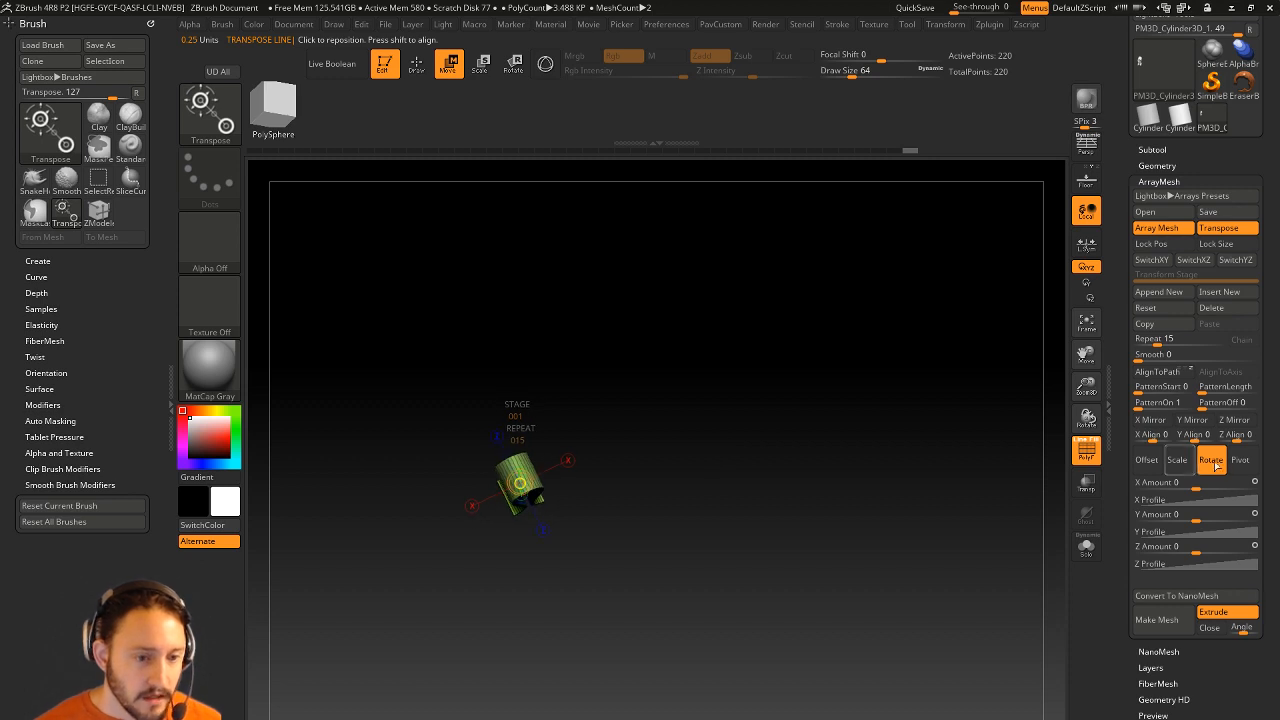
{"action": "left_click", "coordinate": [1212, 462]}
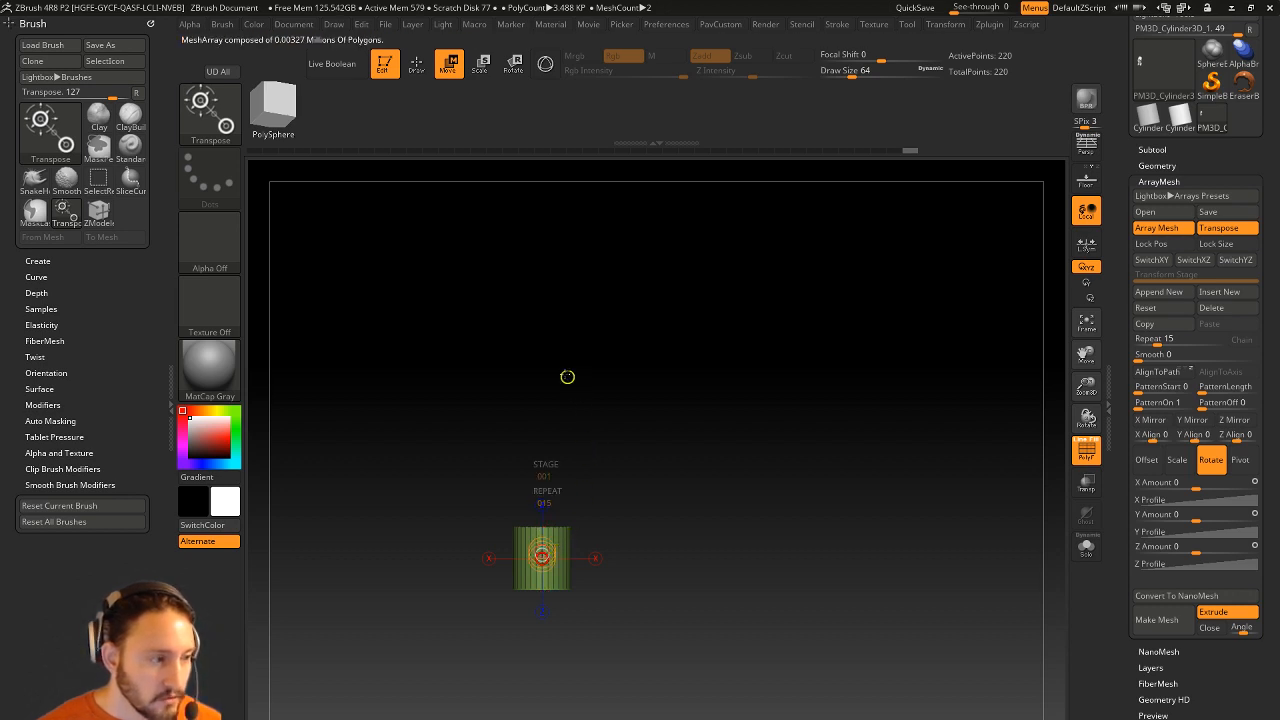
{"action": "left_click", "coordinate": [541, 385]}
{"action": "right_click_drag", "start_coordinate": [743, 458], "coordinate": [783, 434], "text": "ctrl"}
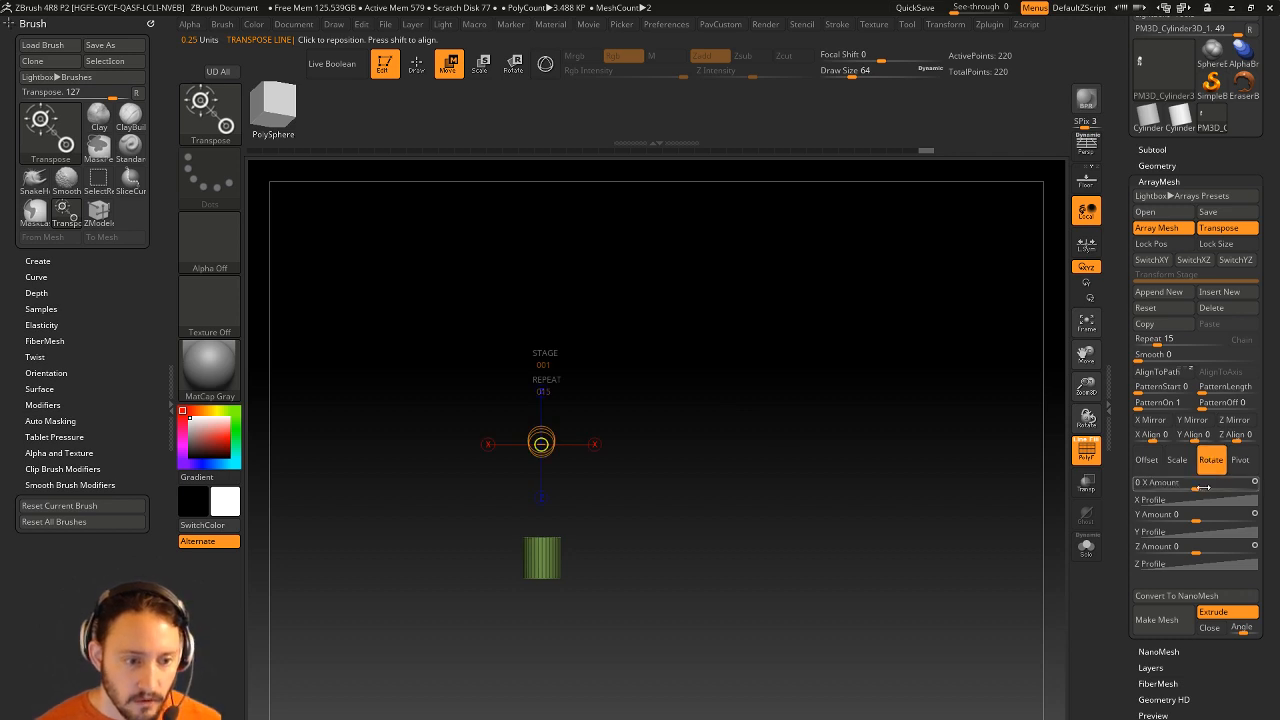
Step: Try rotating the array by 677 on X, 333 on Y and 677 on Z, clearing each amount again
{"action": "left_click_drag", "start_coordinate": [1200, 485], "coordinate": [1241, 485]}
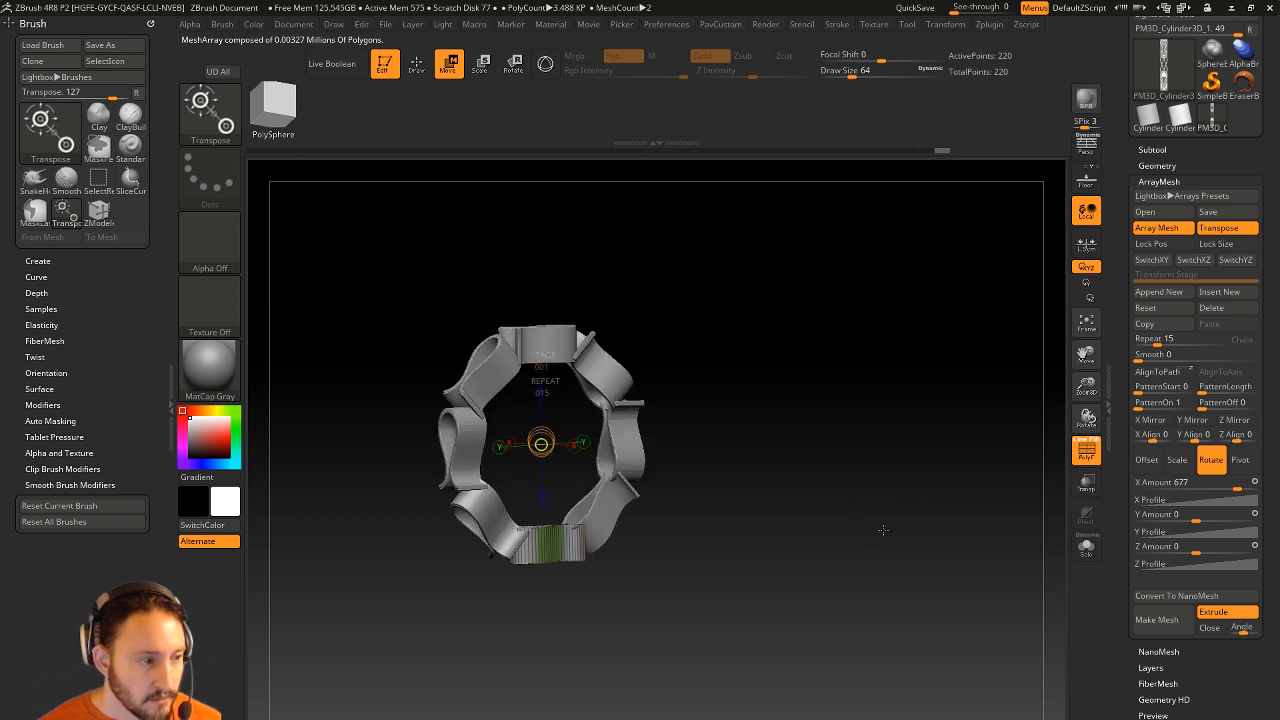
{"action": "left_click", "coordinate": [1192, 485]}
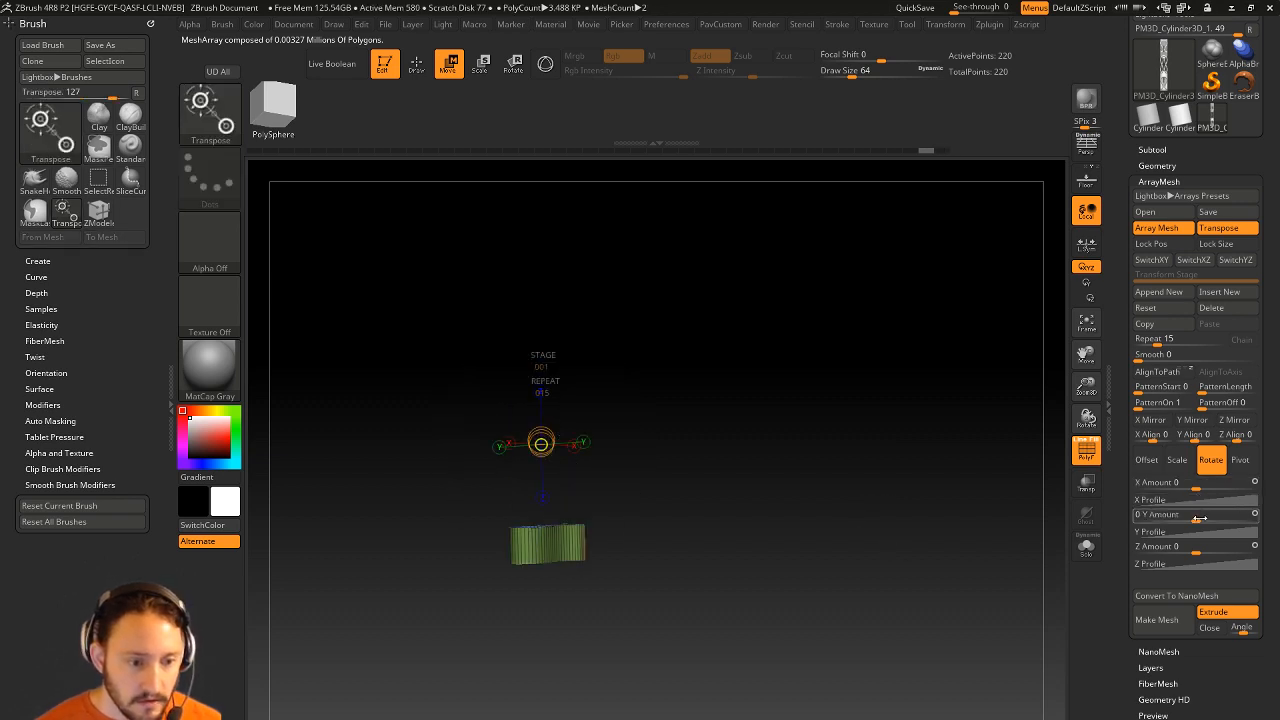
{"action": "left_click_drag", "start_coordinate": [1200, 516], "coordinate": [1231, 515]}
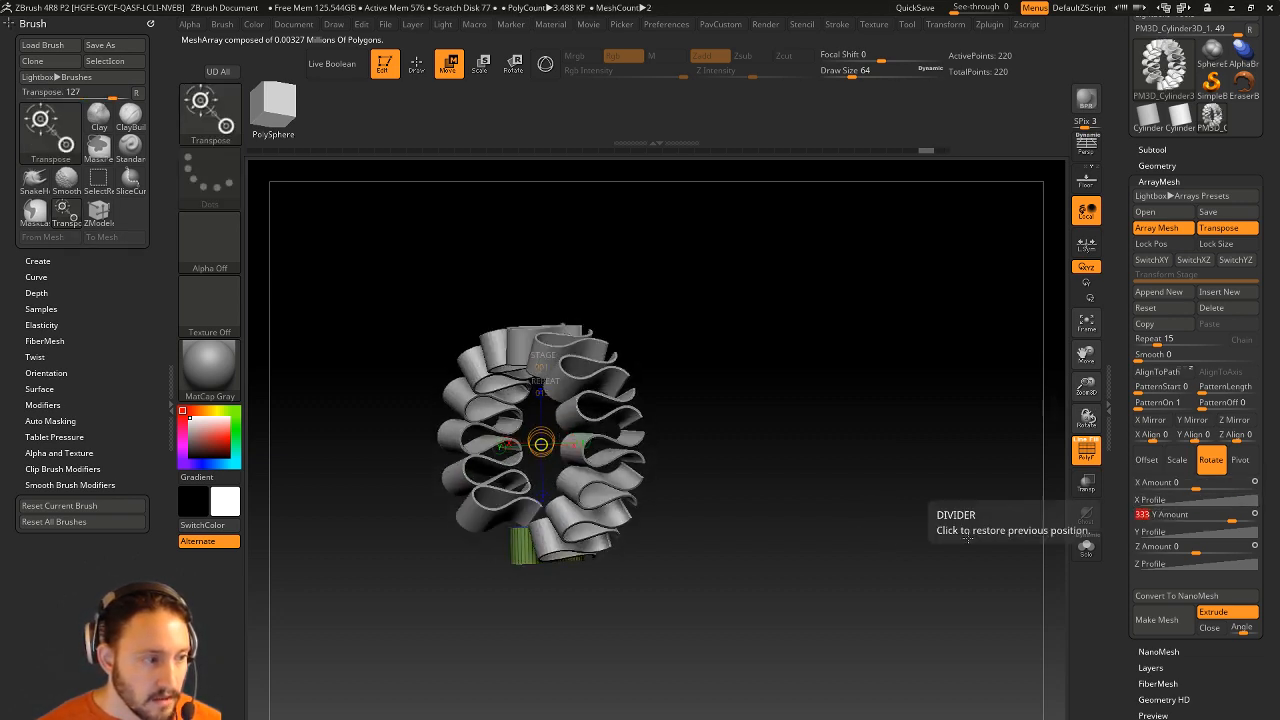
{"action": "left_click", "coordinate": [1195, 516]}
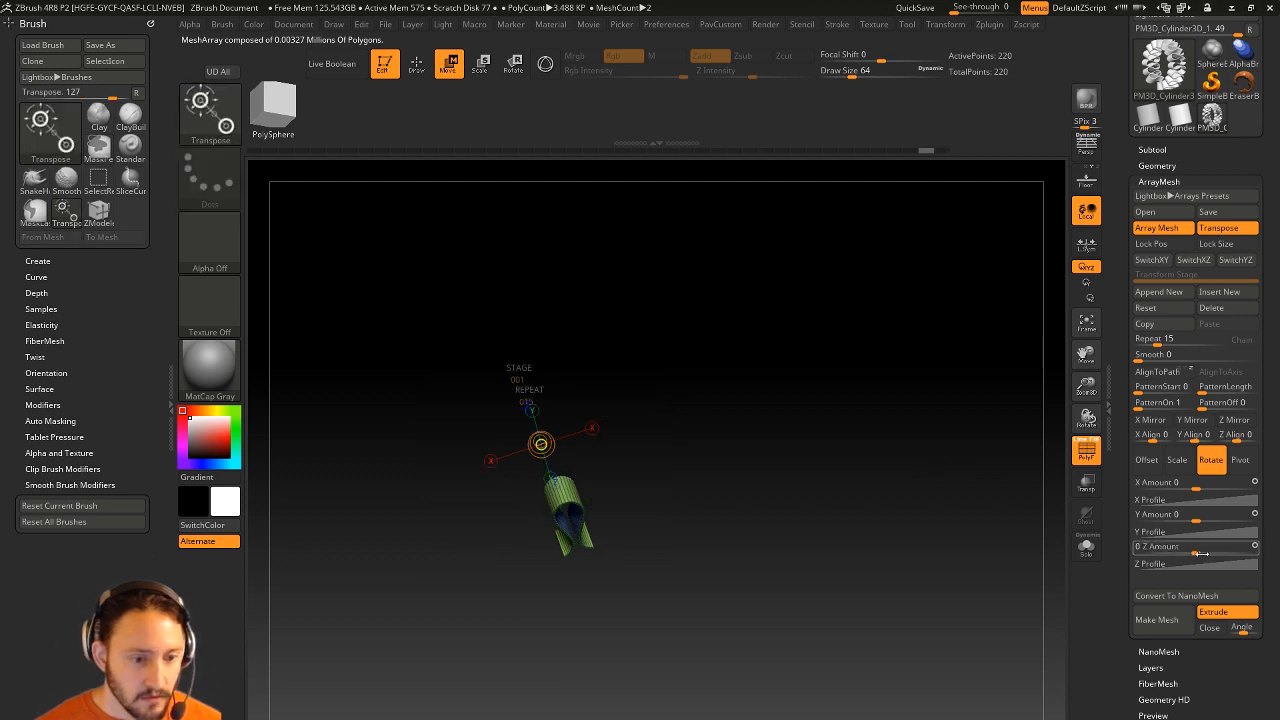
{"action": "left_click_drag", "start_coordinate": [1210, 548], "coordinate": [1237, 548]}
{"action": "left_click_drag", "start_coordinate": [880, 470], "coordinate": [960, 530]}
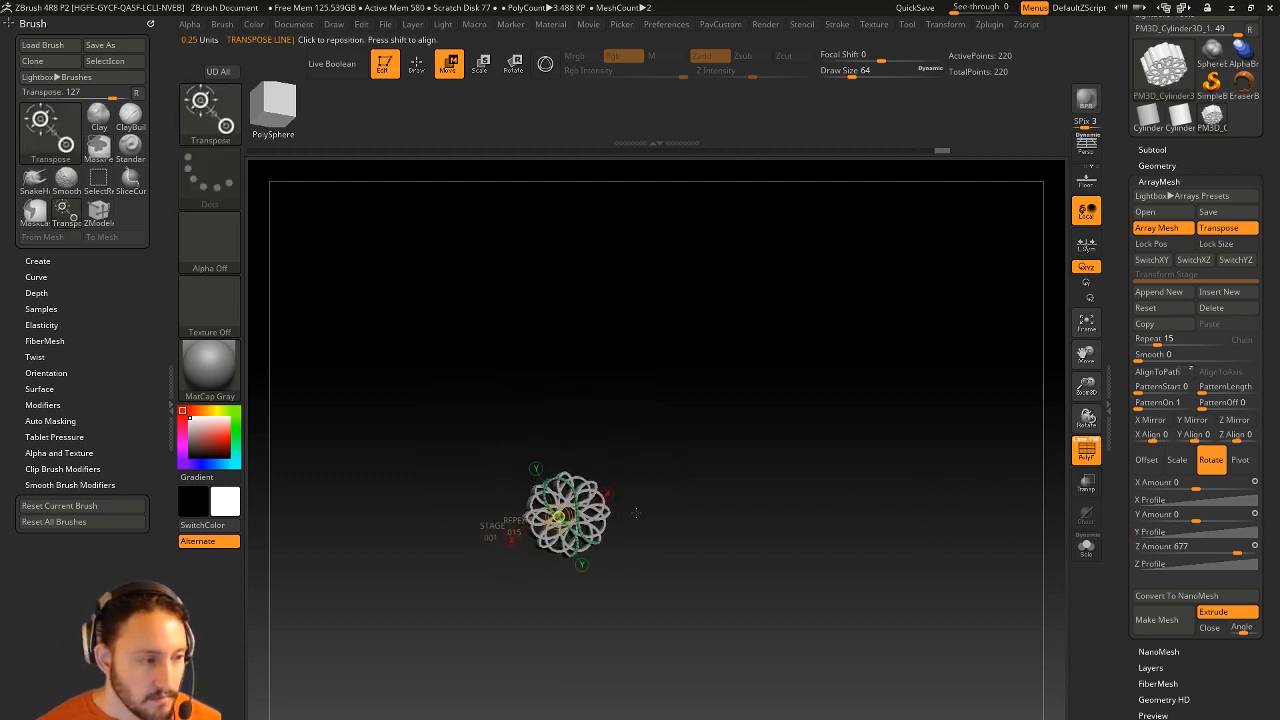
{"action": "key", "text": "ctrl"}
{"action": "key", "text": "ctrl+z"}
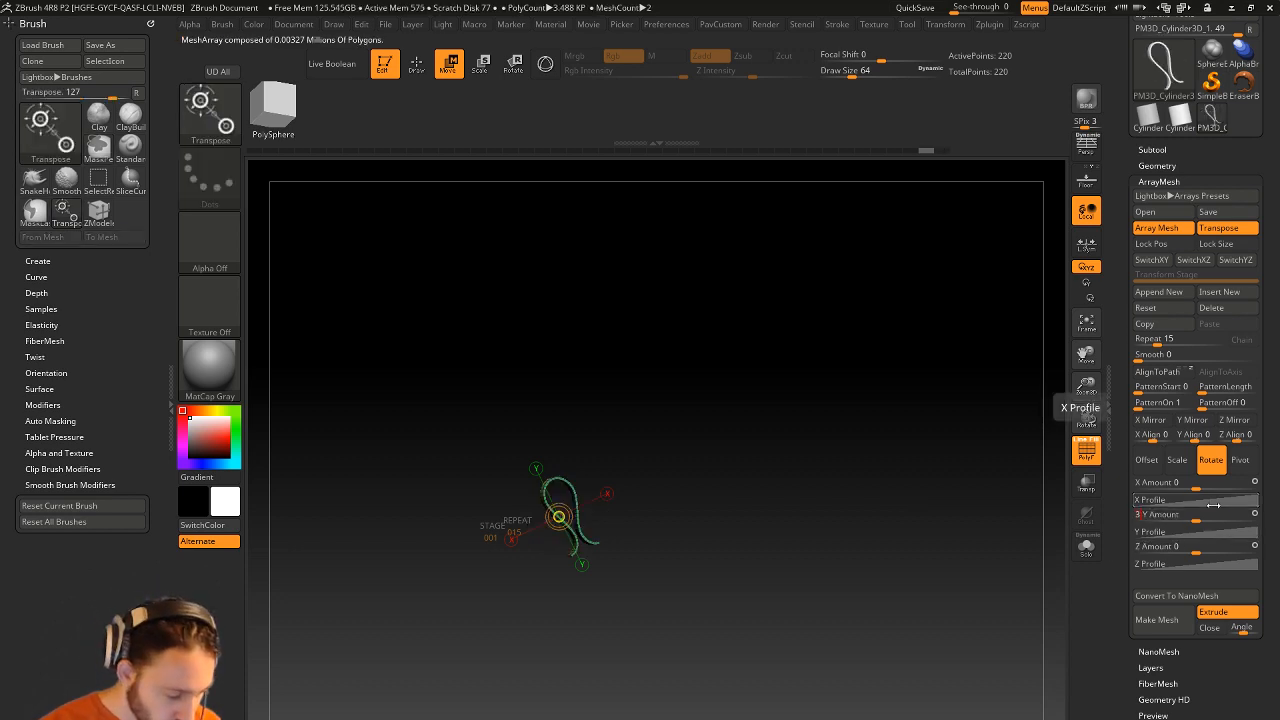
Step: Set the array's Y rotation amount to 360 and inspect the full ring of links from above
{"action": "key", "text": "Return"}
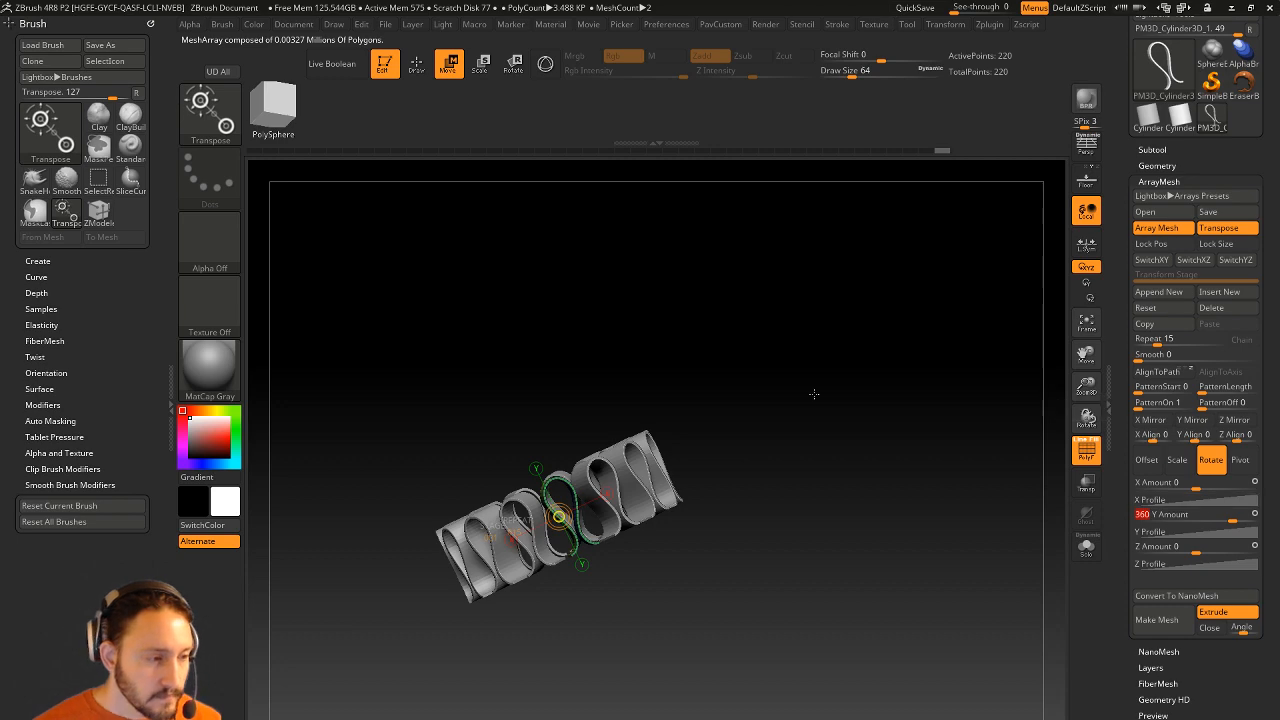
{"action": "left_click_drag", "start_coordinate": [814, 394], "coordinate": [909, 409]}
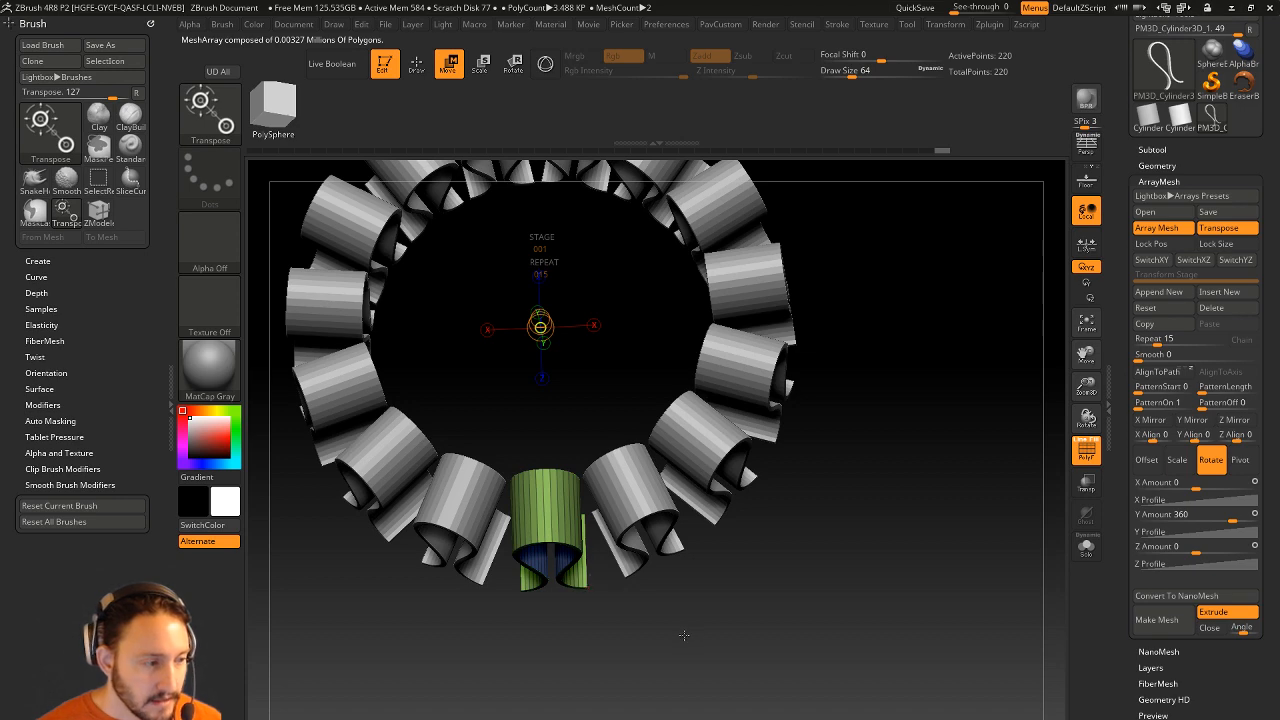
{"action": "left_click_drag", "start_coordinate": [684, 635], "coordinate": [692, 615]}
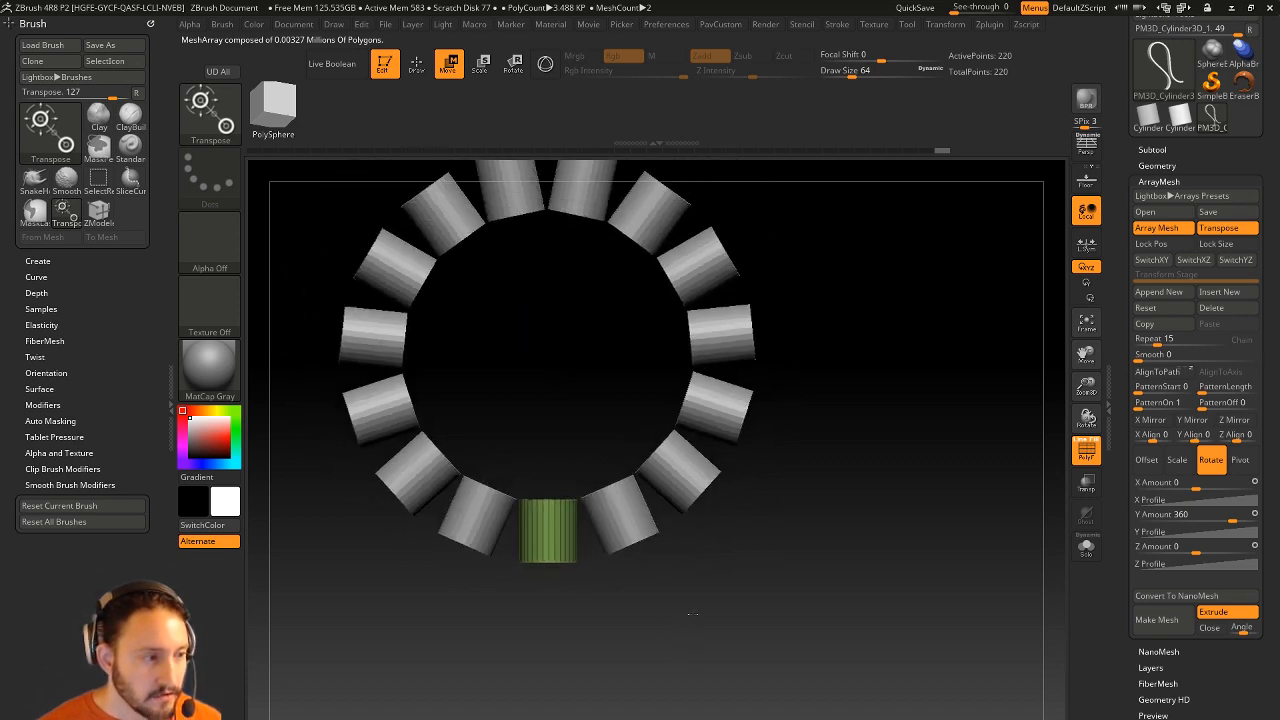
{"action": "left_click_drag", "start_coordinate": [664, 572], "coordinate": [674, 614], "text": "alt"}
{"action": "left_click_drag", "start_coordinate": [859, 488], "coordinate": [935, 445]}
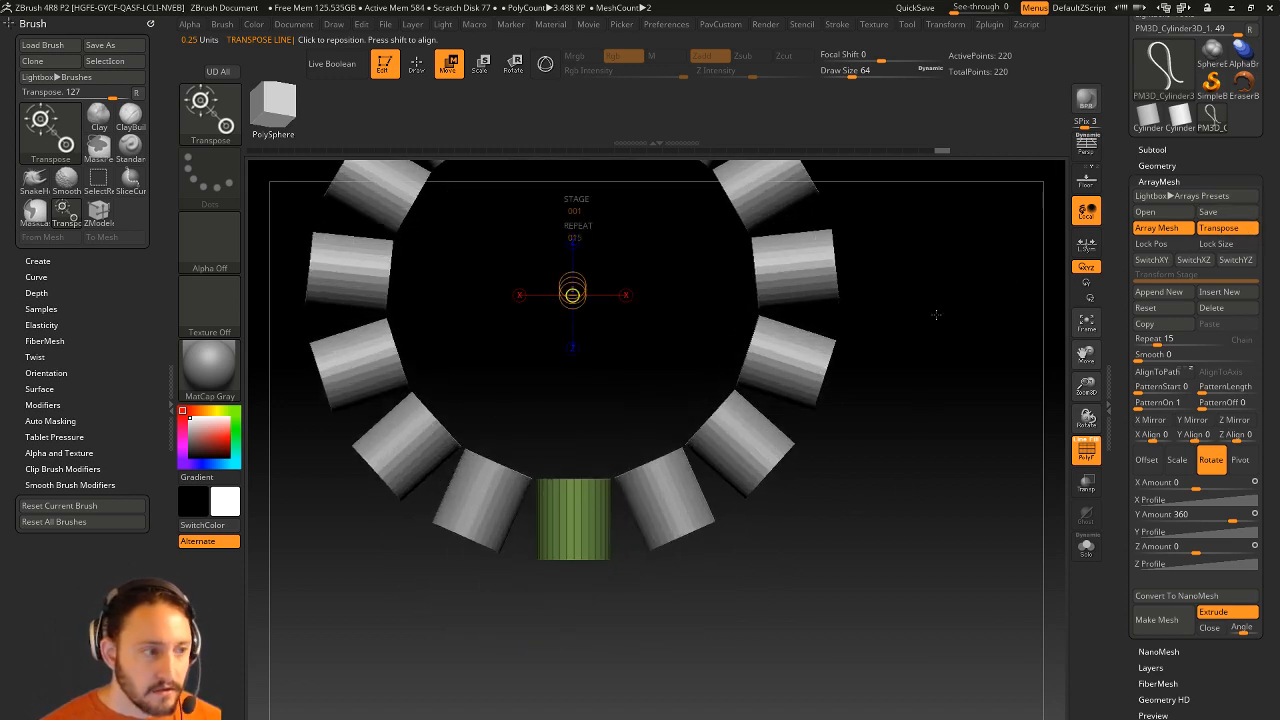
Step: Try adjusting the array with a horizontal Transpose line about 4.4 units long extending from its centre
{"action": "left_click_drag", "start_coordinate": [574, 562], "coordinate": [751, 560], "text": "shift"}
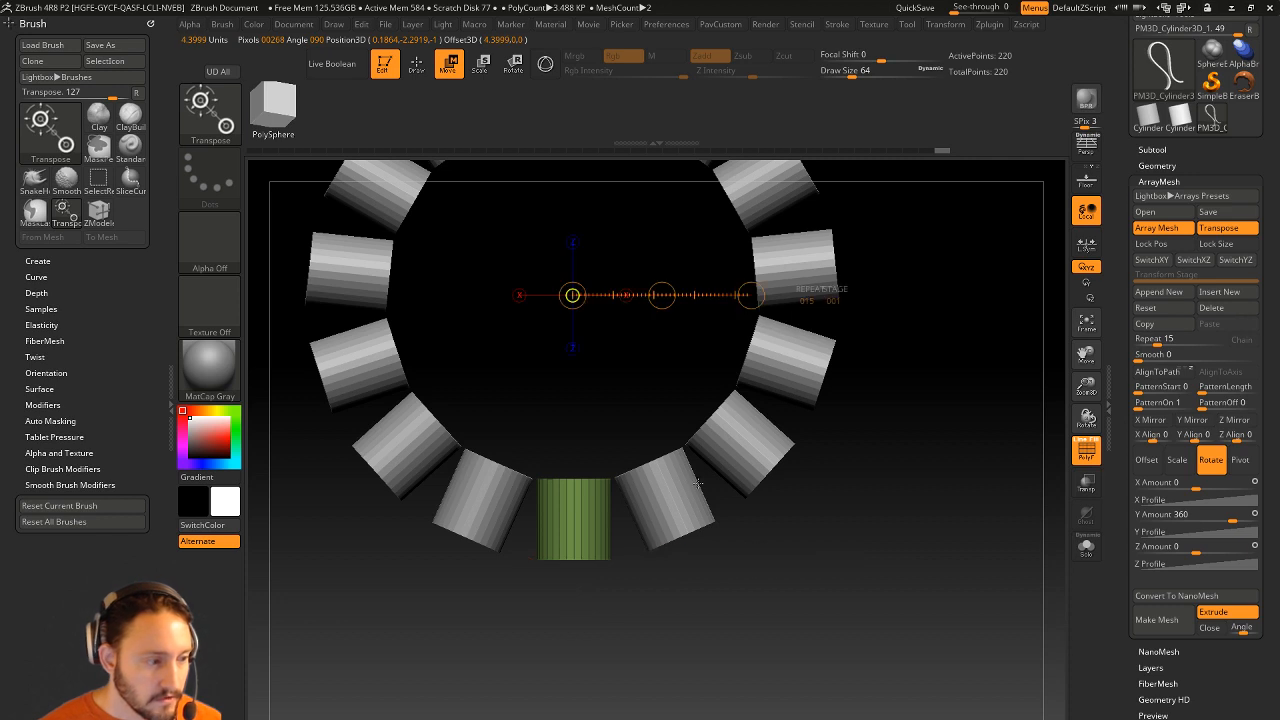
{"action": "left_click_drag", "start_coordinate": [617, 349], "coordinate": [613, 439], "text": "alt"}
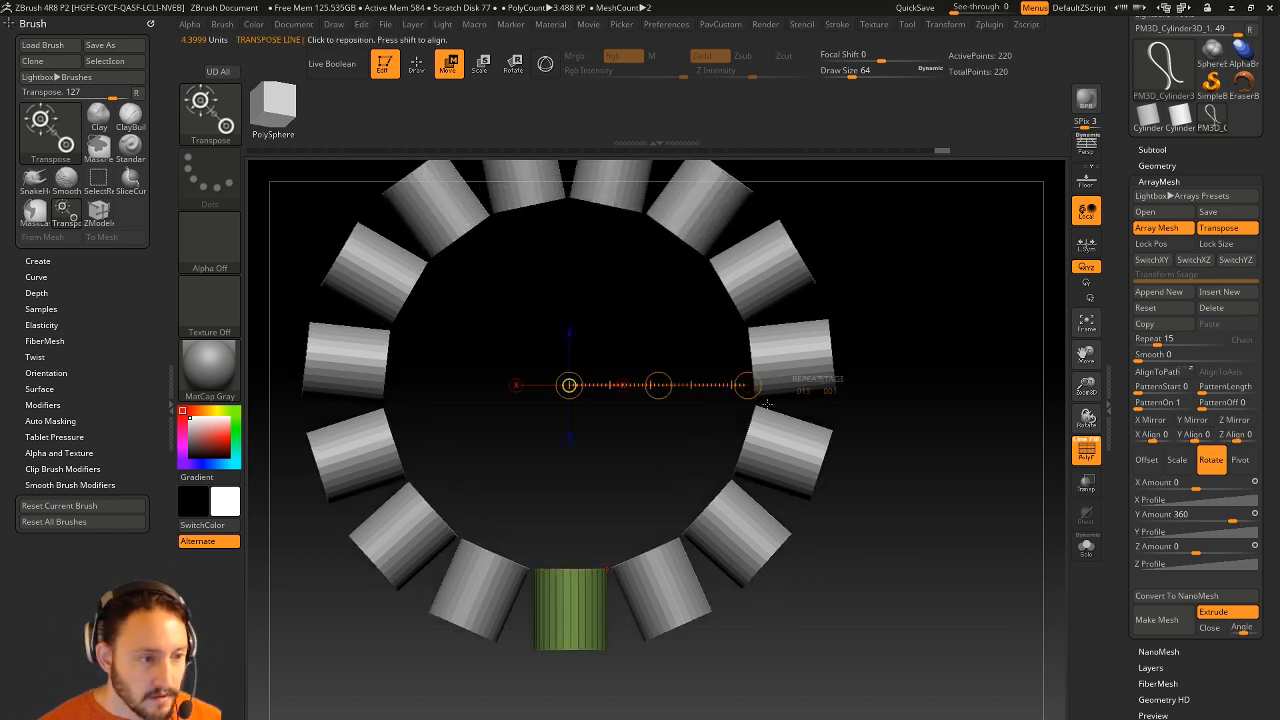
{"action": "left_click_drag", "start_coordinate": [750, 385], "coordinate": [736, 385]}
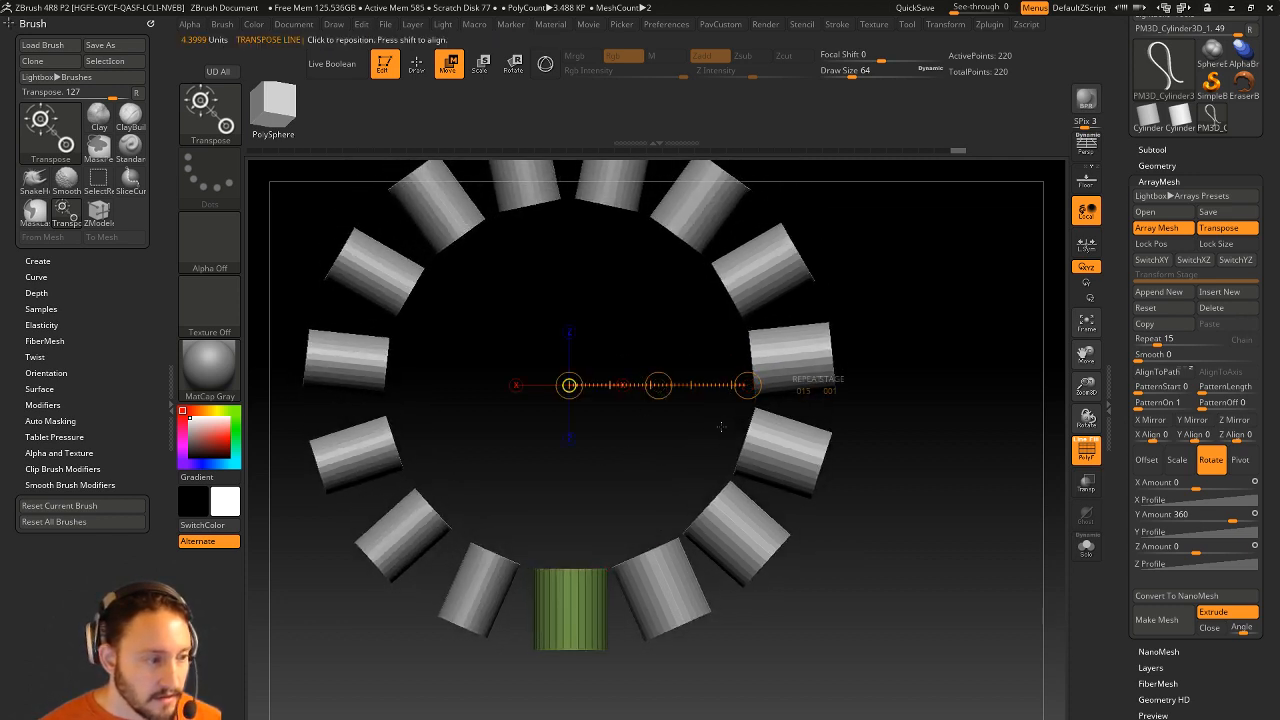
Step: Turn off the array's Transpose mode and narrow the source link across its width with a horizontal Transpose line
{"action": "left_click", "coordinate": [1200, 228]}
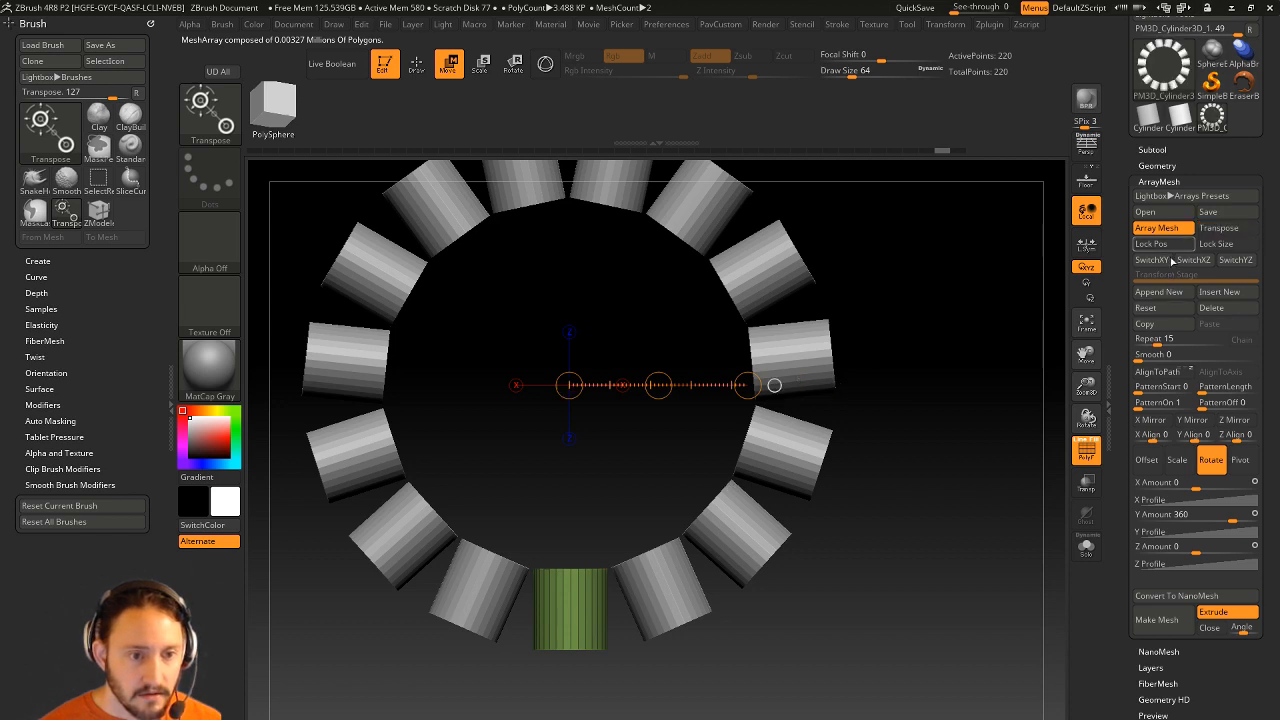
{"action": "left_click_drag", "start_coordinate": [561, 532], "coordinate": [792, 533]}
{"action": "left_click_drag", "start_coordinate": [878, 476], "coordinate": [928, 376]}
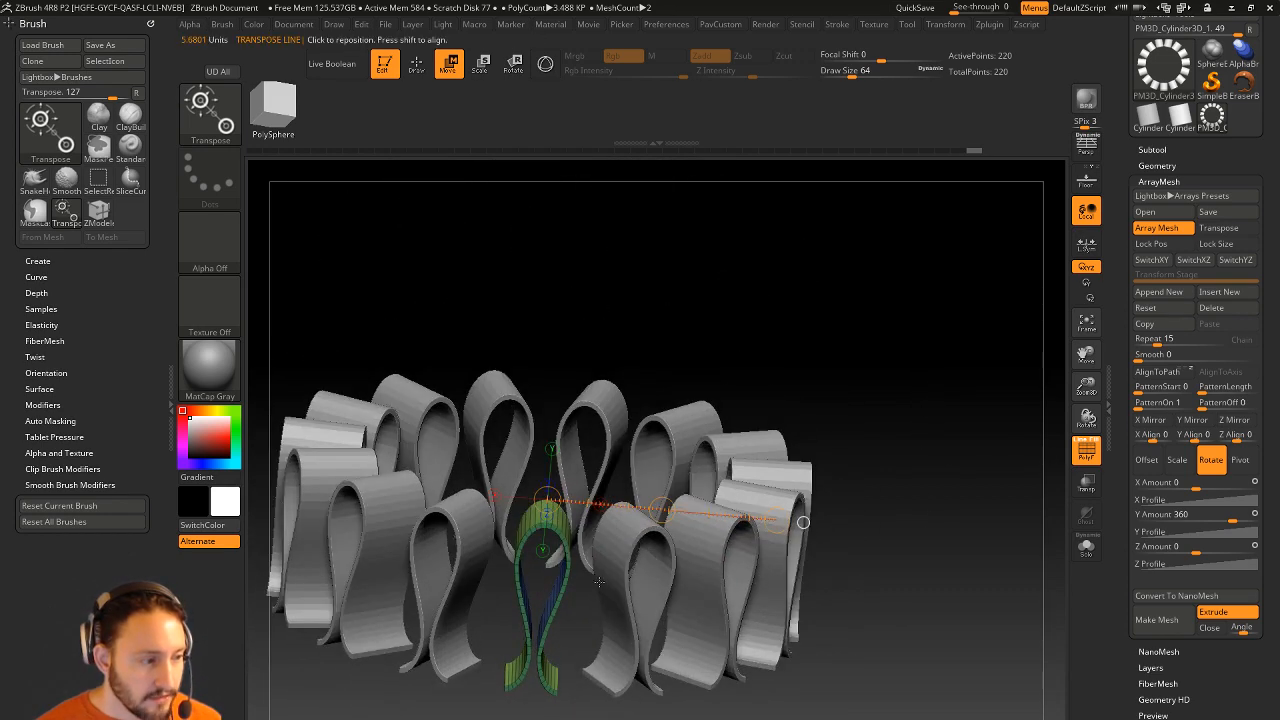
{"action": "left_click_drag", "start_coordinate": [920, 472], "coordinate": [879, 473]}
{"action": "left_click_drag", "start_coordinate": [879, 473], "coordinate": [810, 529], "text": "alt"}
{"action": "left_click_drag", "start_coordinate": [597, 598], "coordinate": [535, 549]}
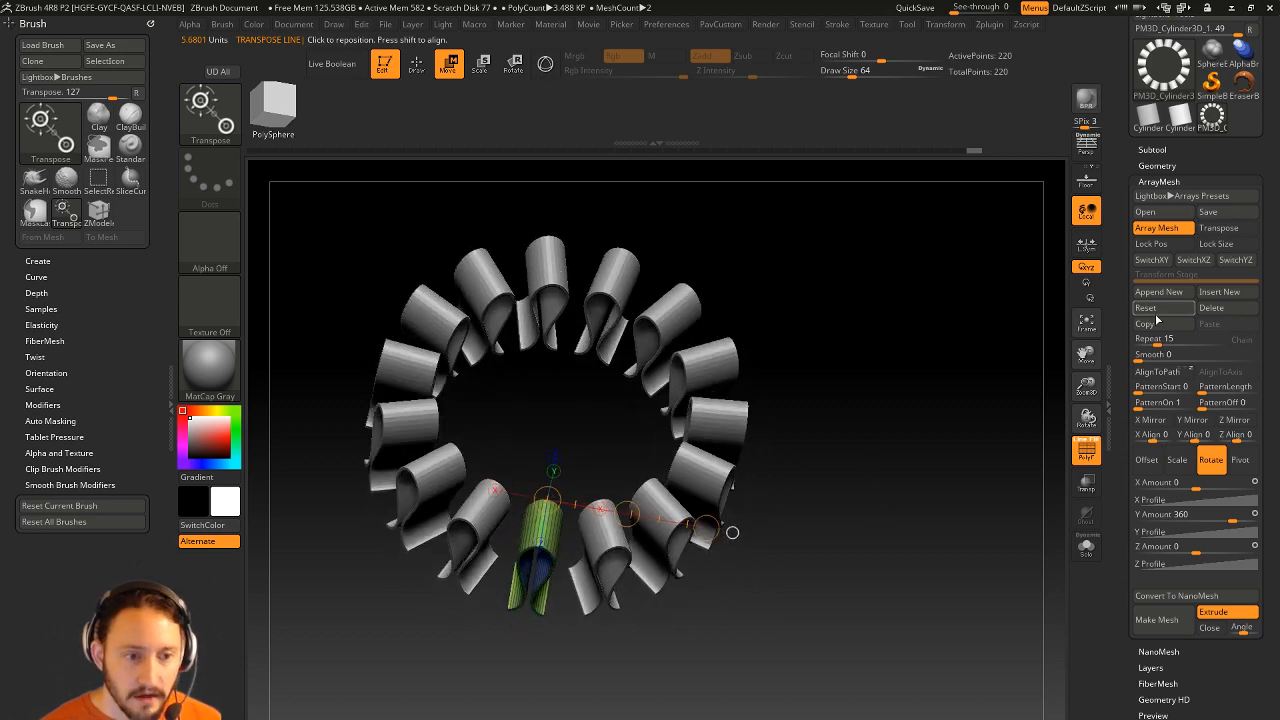
Step: Raise the array's Repeat to 20 and view the denser ring from above
{"action": "left_click_drag", "start_coordinate": [1156, 340], "coordinate": [1161, 341]}
{"action": "left_click_drag", "start_coordinate": [905, 475], "coordinate": [856, 547]}
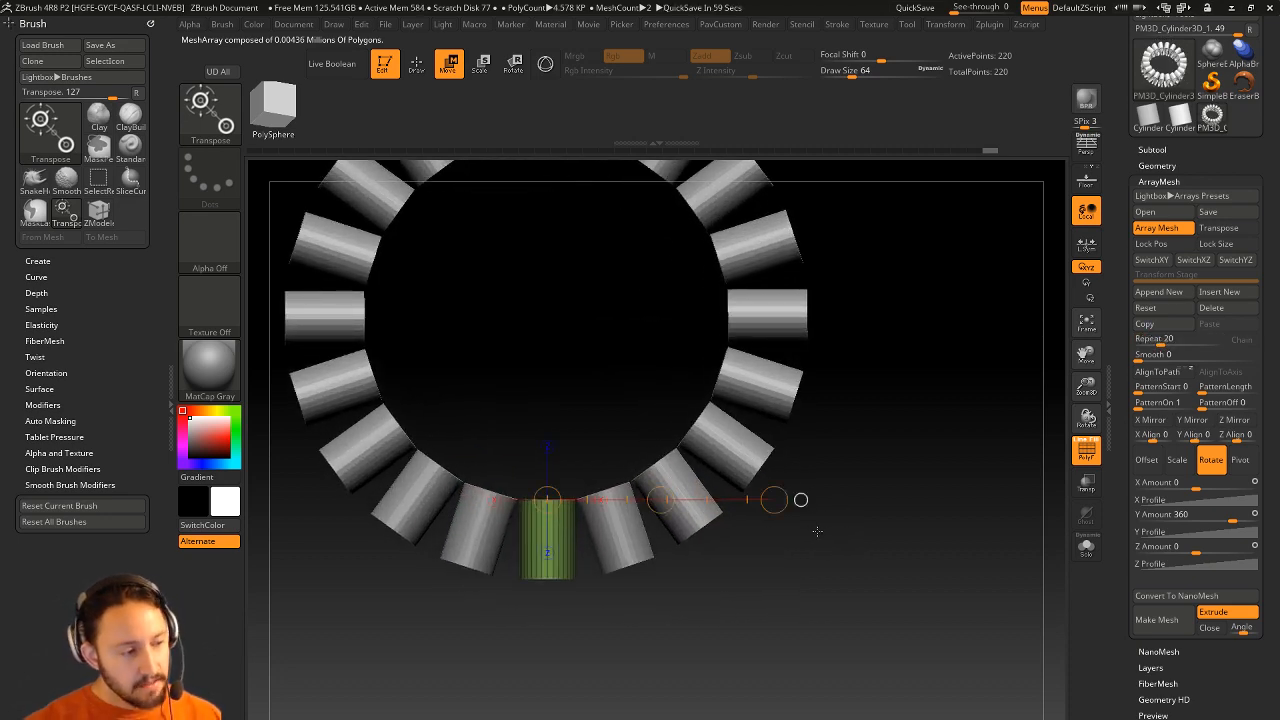
{"action": "left_click_drag", "start_coordinate": [807, 572], "coordinate": [833, 588], "text": "alt"}
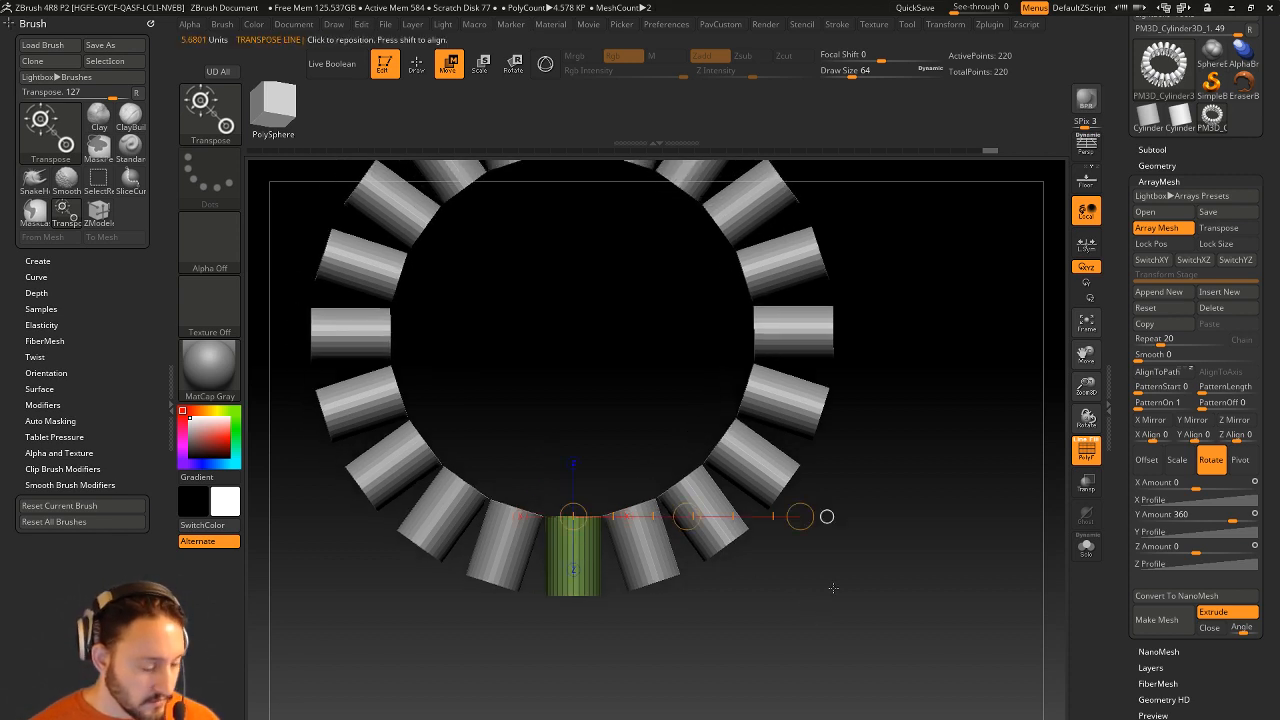
Step: Try bending the source link with the Gizmo 3D's Bend Arc deformer while the array is active, and undo the bend
{"action": "left_click", "coordinate": [545, 64]}
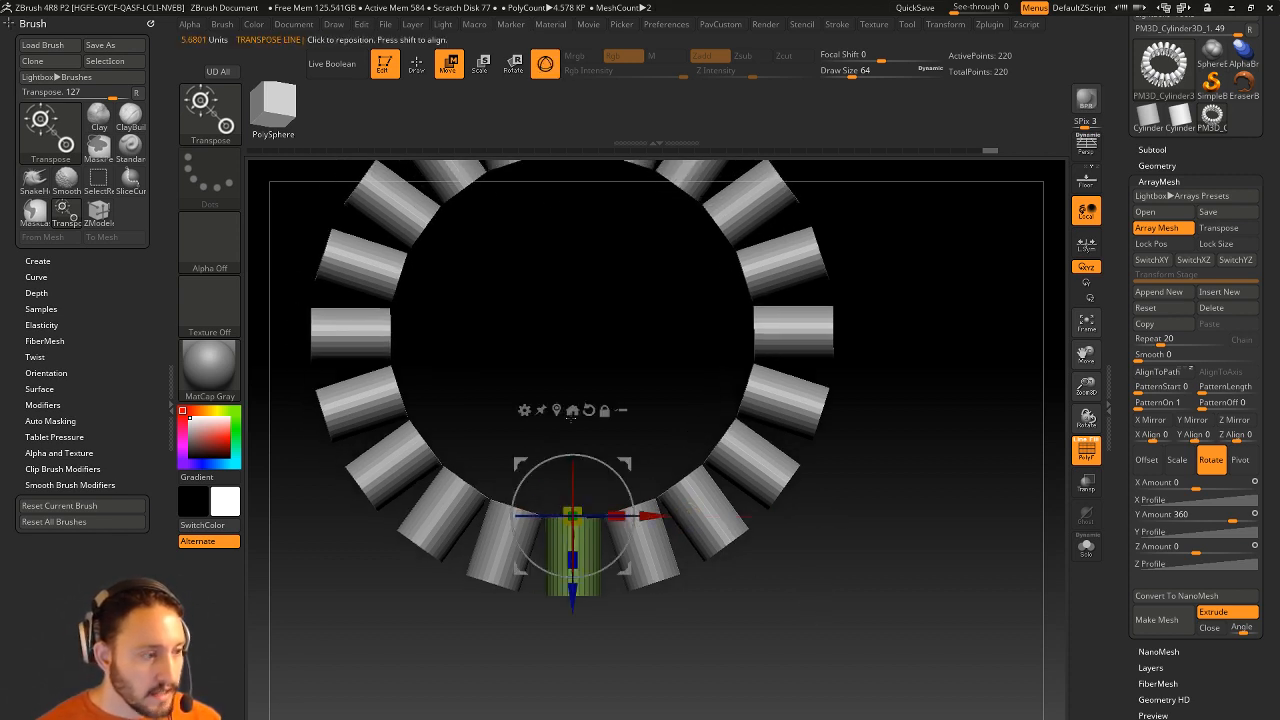
{"action": "left_click_drag", "start_coordinate": [678, 666], "coordinate": [674, 618], "text": "alt"}
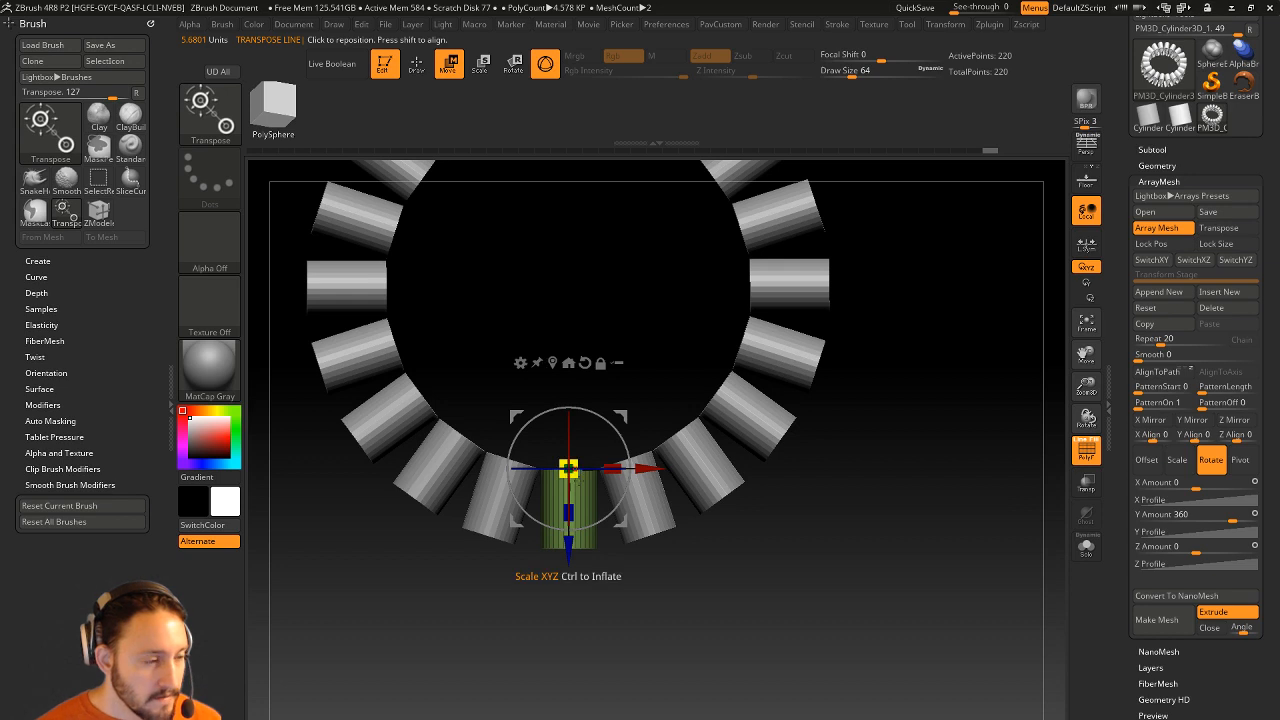
{"action": "left_click", "coordinate": [520, 363]}
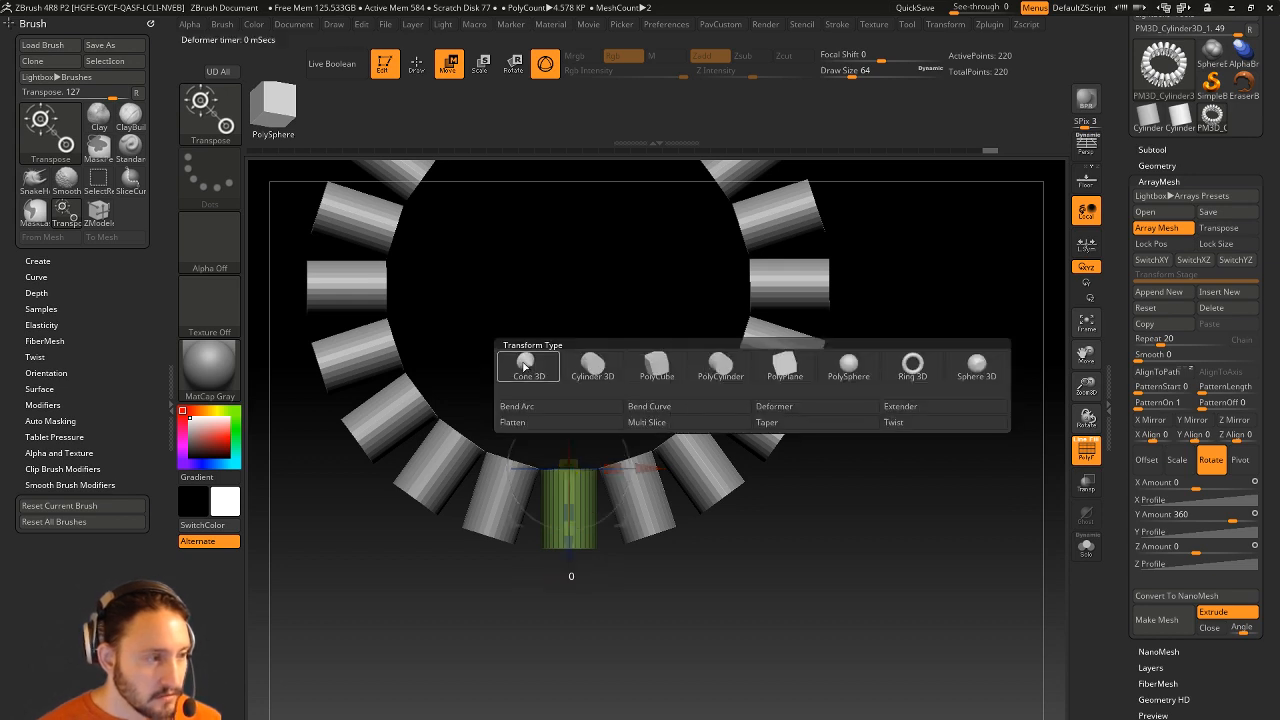
{"action": "left_click", "coordinate": [535, 409]}
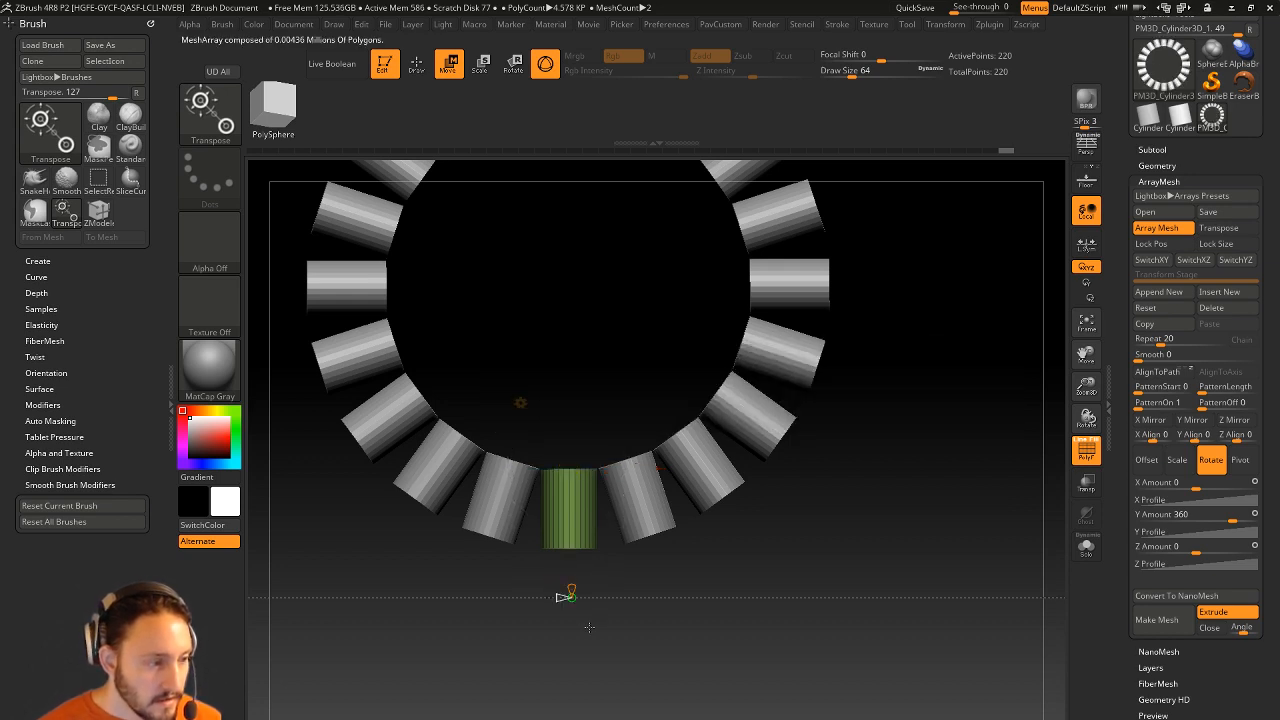
{"action": "left_click_drag", "start_coordinate": [823, 500], "coordinate": [838, 427], "text": "alt"}
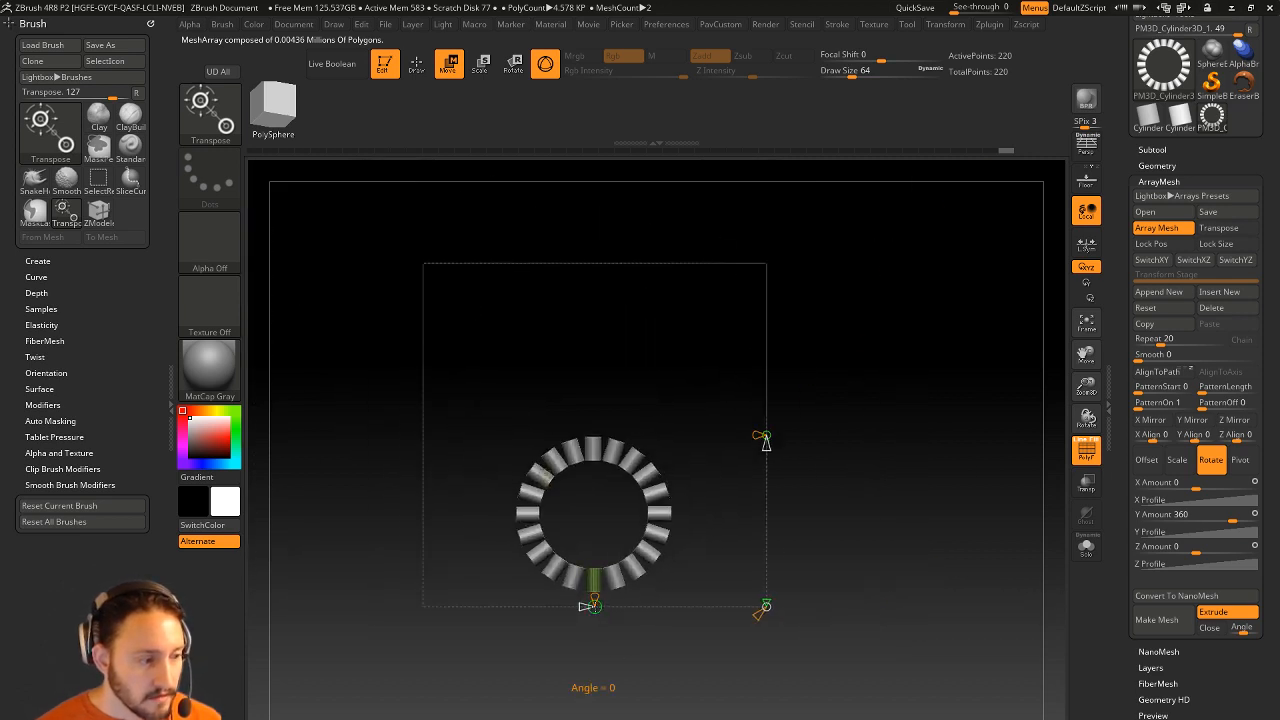
{"action": "left_click_drag", "start_coordinate": [592, 604], "coordinate": [594, 577]}
{"action": "key", "text": "ctrl+z"}
{"action": "left_click_drag", "start_coordinate": [827, 440], "coordinate": [831, 522], "text": "alt"}
Step: Turn off Array Mesh and delete the Bend Arc deformer from the single source link
{"action": "left_click", "coordinate": [1150, 231]}
{"action": "left_click_drag", "start_coordinate": [916, 463], "coordinate": [529, 498], "text": "alt"}
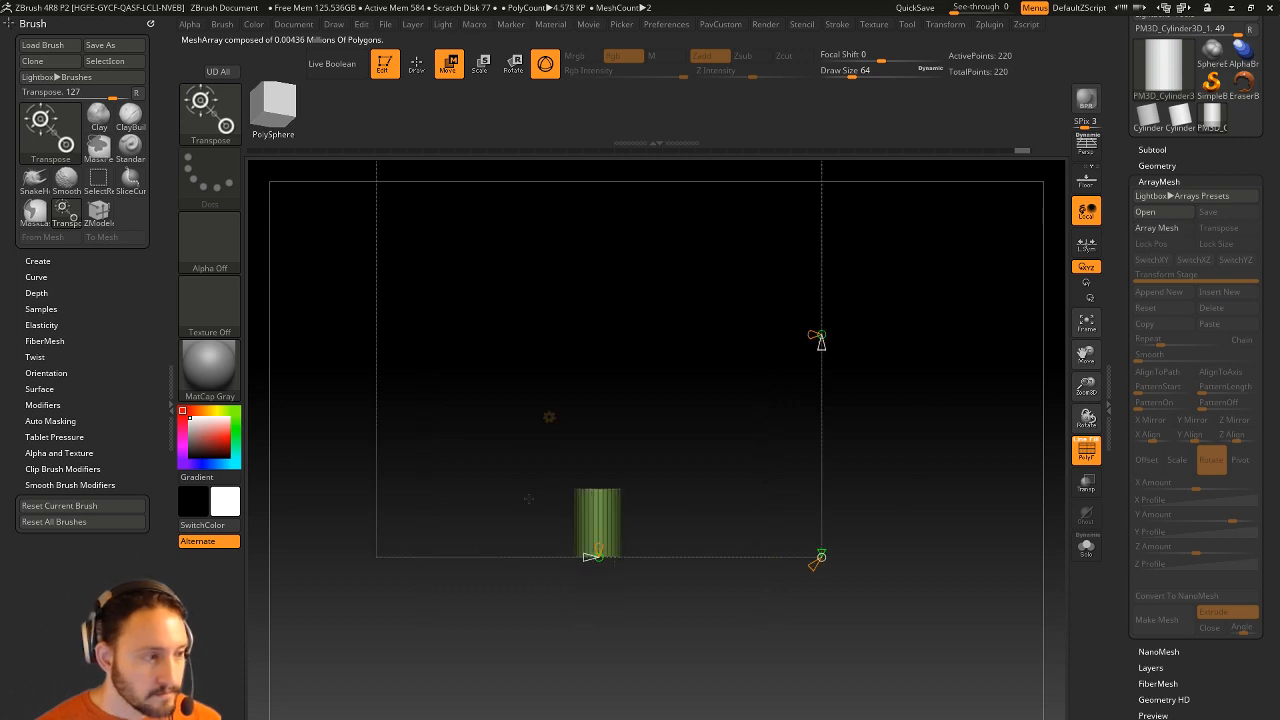
{"action": "left_click", "coordinate": [549, 416]}
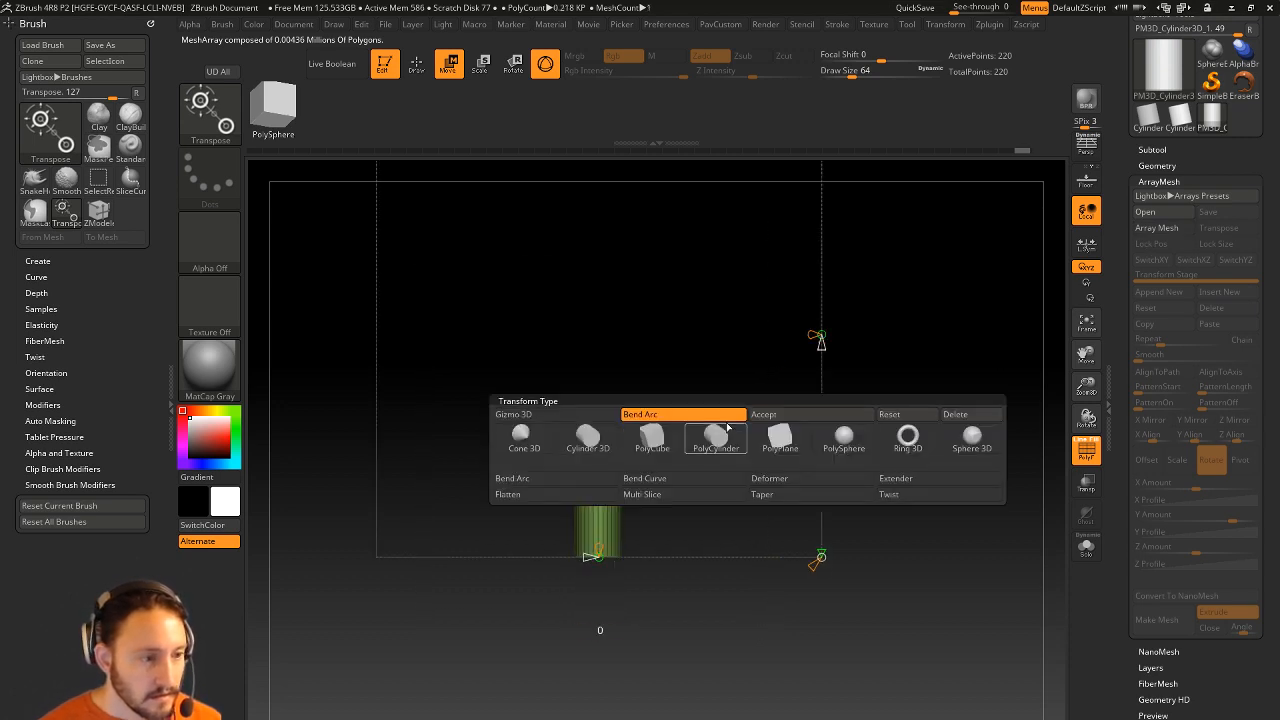
{"action": "left_click", "coordinate": [952, 414]}
{"action": "left_click_drag", "start_coordinate": [712, 440], "coordinate": [755, 446]}
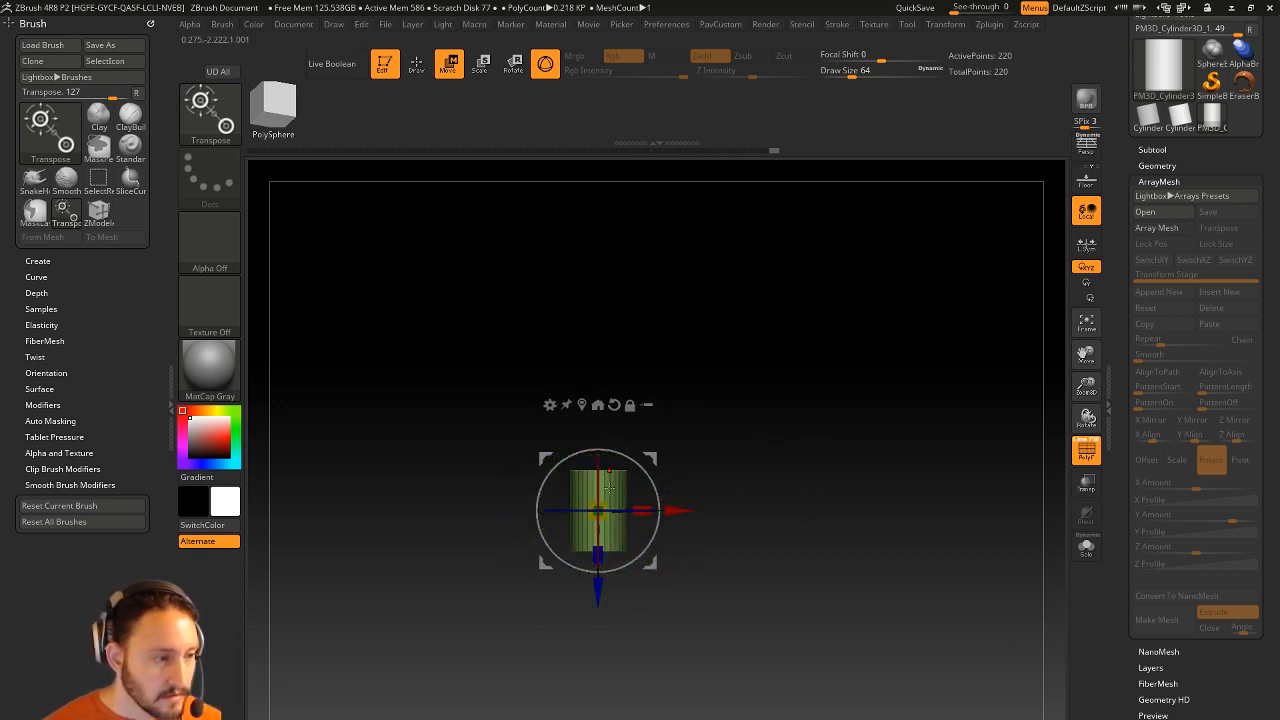
Step: Apply a Bend Arc deformer to the single link and bend it by about 10 degrees so its outer end flares
{"action": "left_click", "coordinate": [549, 405]}
{"action": "left_click", "coordinate": [570, 450]}
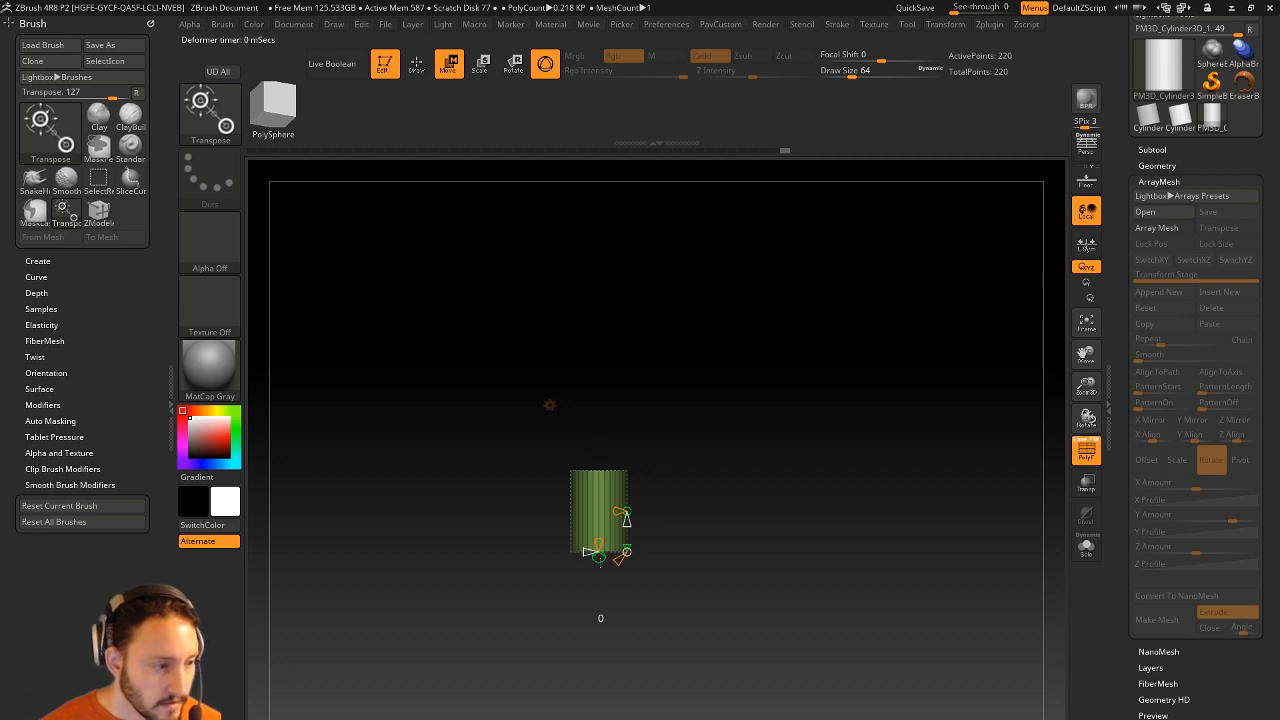
{"action": "mouse_move", "coordinate": [600, 563]}
{"action": "left_mouse_down"}
{"action": "mouse_move", "coordinate": [600, 586]}
{"action": "mouse_move", "coordinate": [600, 549]}
{"action": "left_mouse_up"}
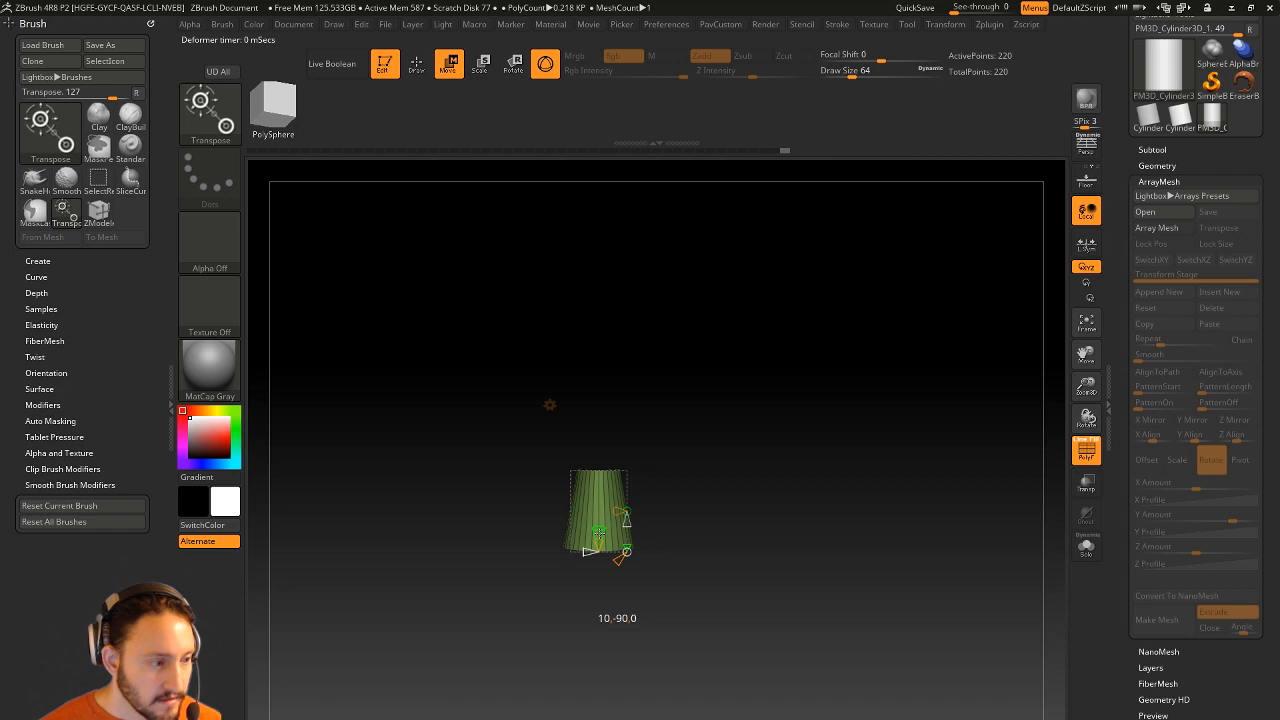
{"action": "left_click_drag", "start_coordinate": [598, 530], "coordinate": [598, 529]}
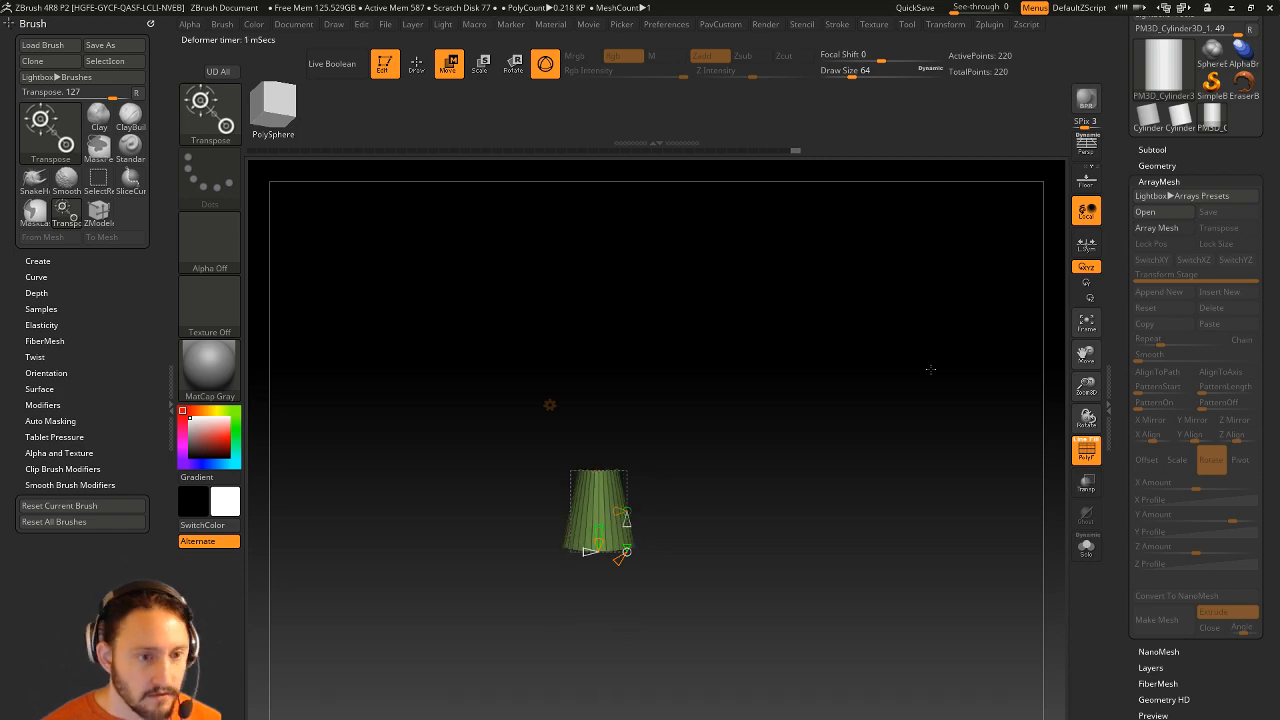
Step: Turn Array Mesh back on to check the ring of tapered links, and accept the Bend Arc deformation
{"action": "left_click", "coordinate": [1157, 228]}
{"action": "left_click_drag", "start_coordinate": [885, 545], "coordinate": [724, 646]}
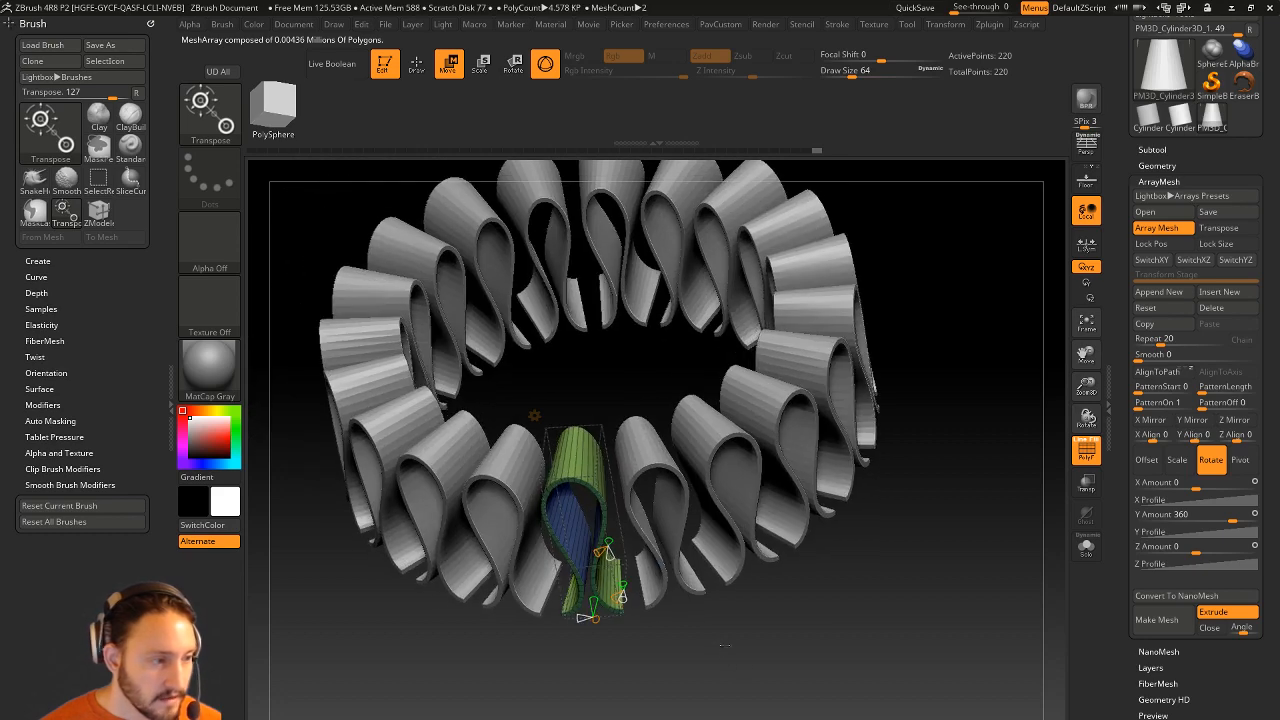
{"action": "left_click", "coordinate": [535, 416]}
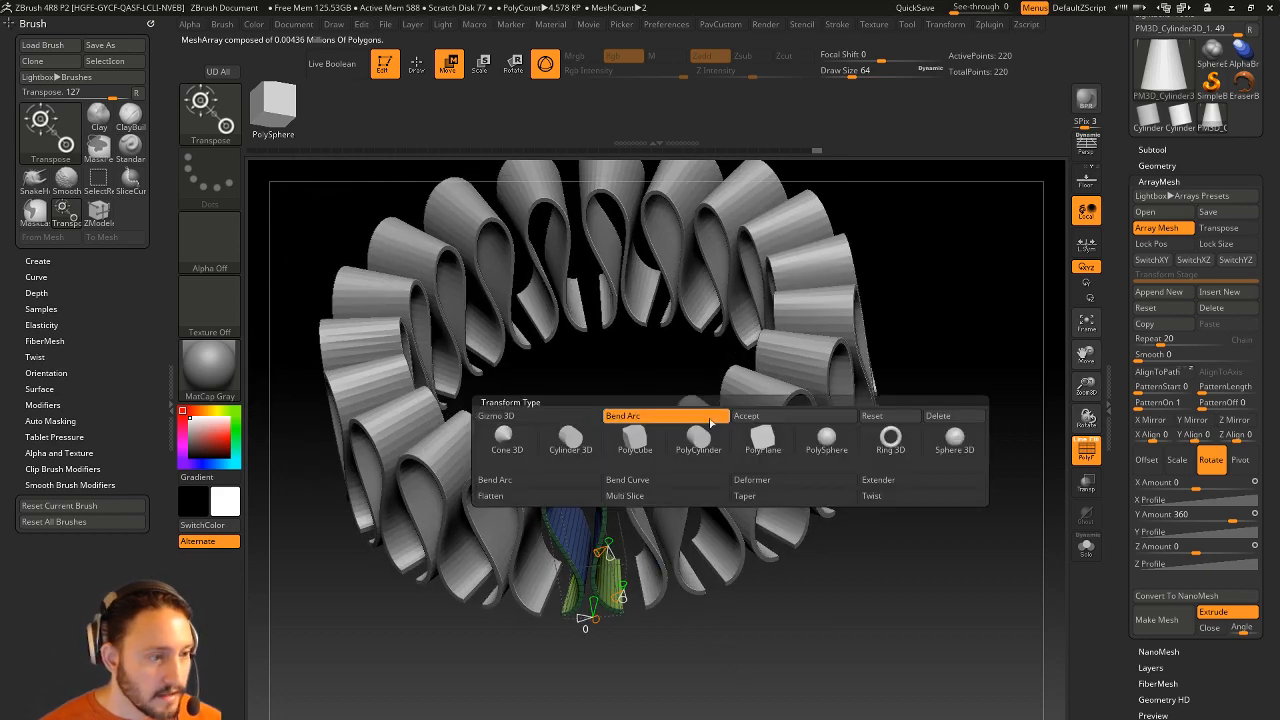
{"action": "left_click", "coordinate": [750, 415]}
Step: Raise the array's Repeat one at a time through 21 and 22 to 23 so neighbouring links meet around the ring
{"action": "left_click_drag", "start_coordinate": [990, 500], "coordinate": [981, 422]}
{"action": "left_click", "coordinate": [1158, 339]}
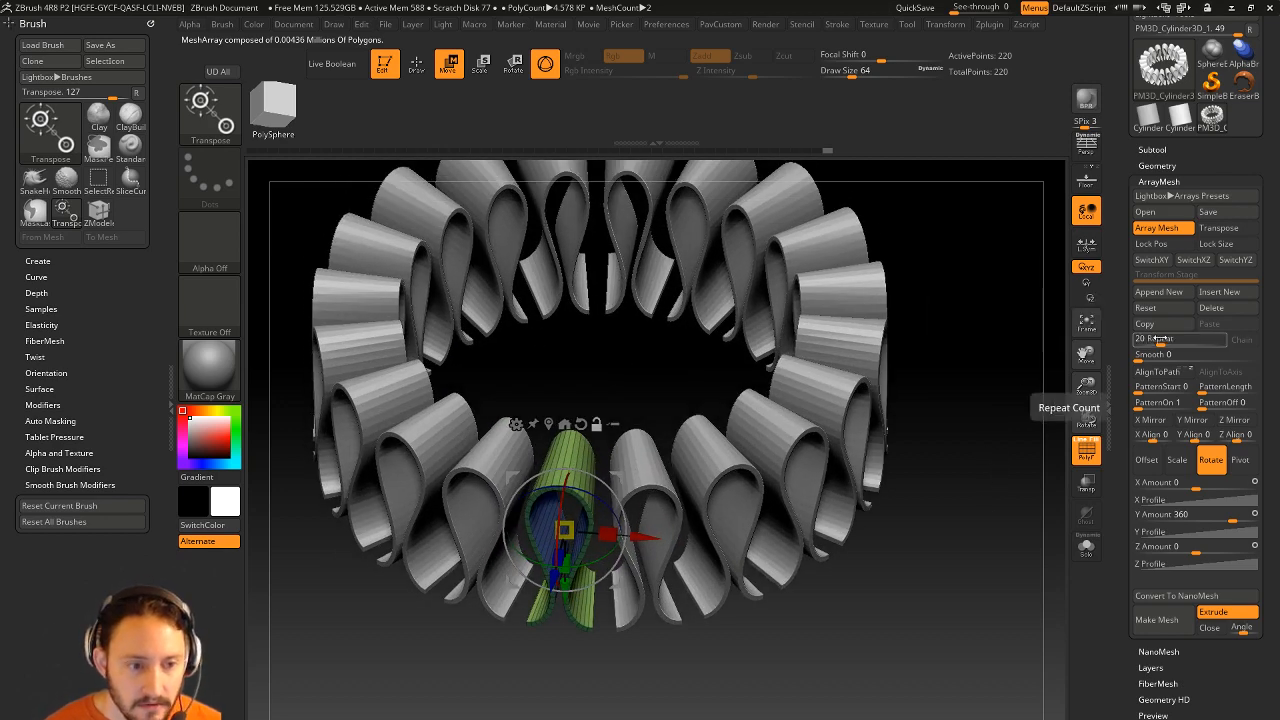
{"action": "type", "text": "21"}
{"action": "key", "text": "Return"}
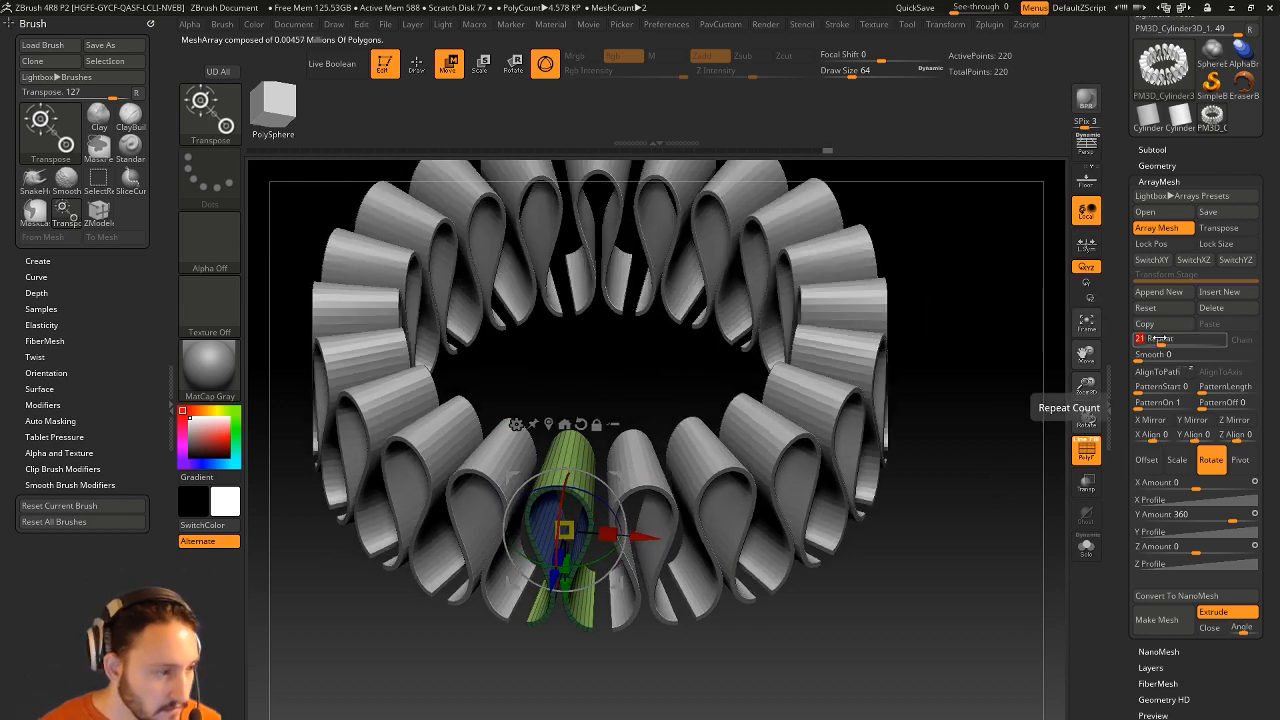
{"action": "left_click", "coordinate": [1158, 339]}
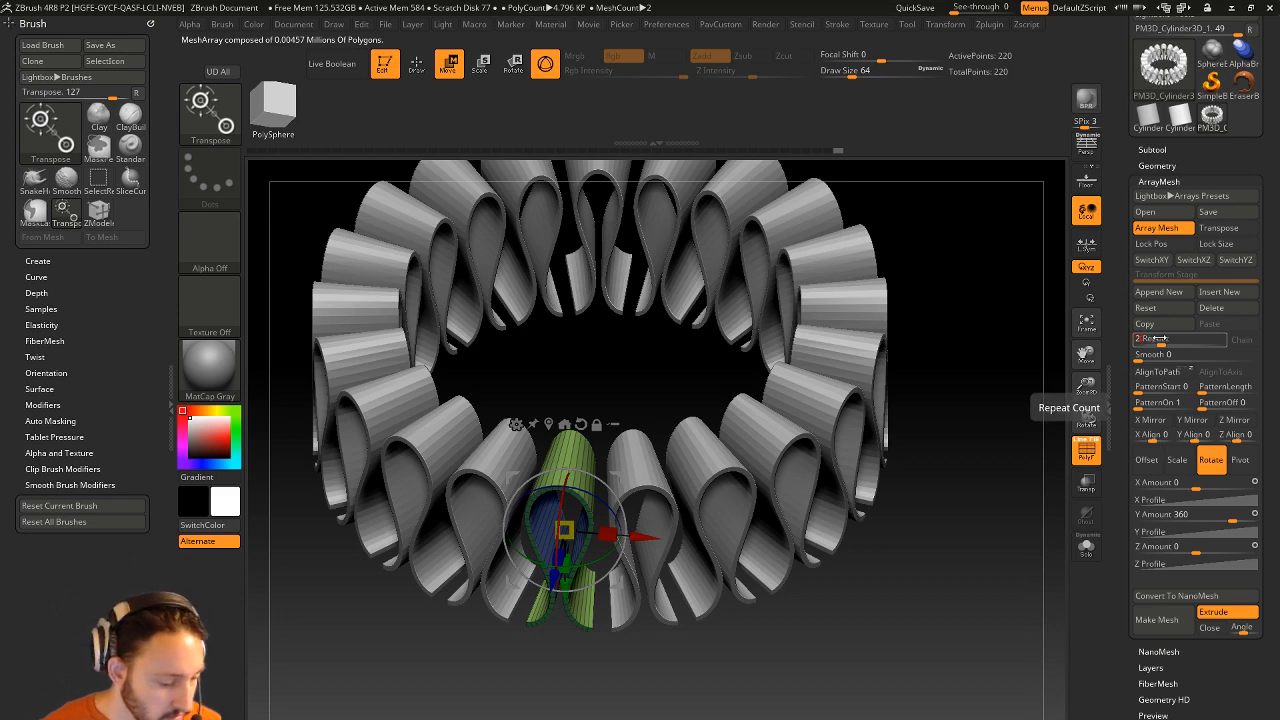
{"action": "key", "text": "Return"}
{"action": "left_click", "coordinate": [1158, 339]}
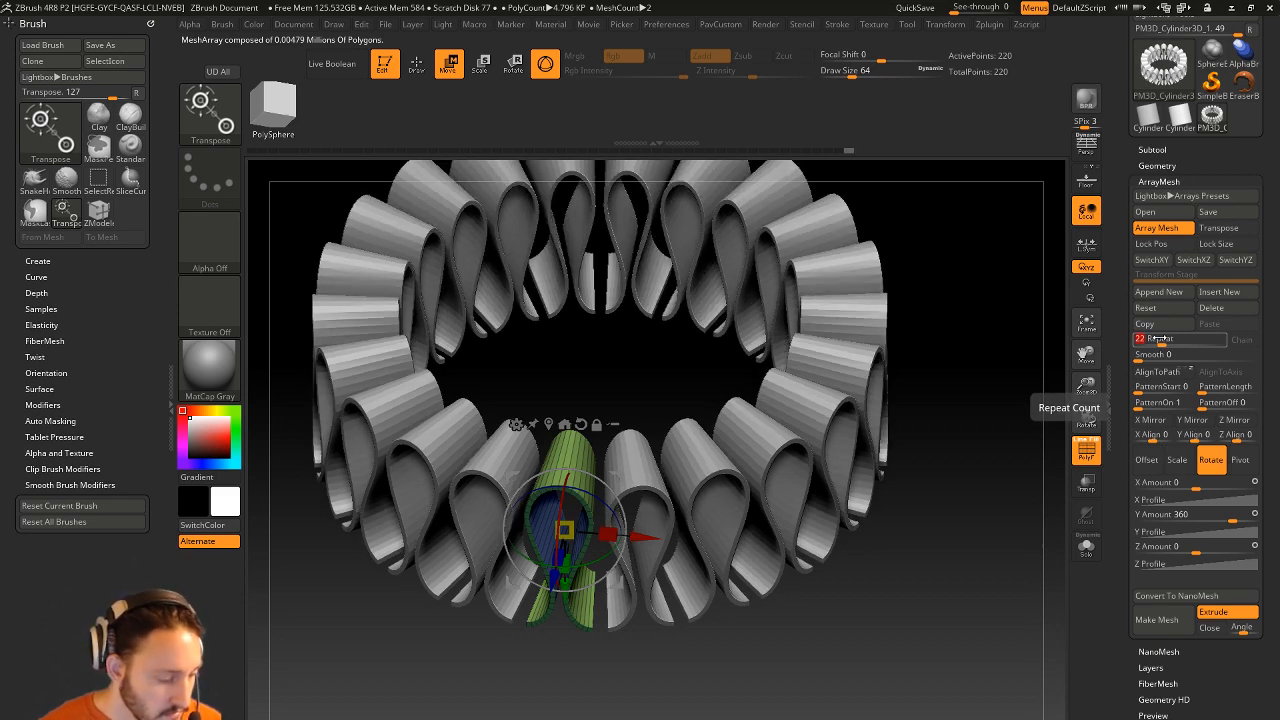
{"action": "key", "text": "Return"}
{"action": "left_click", "coordinate": [1158, 339]}
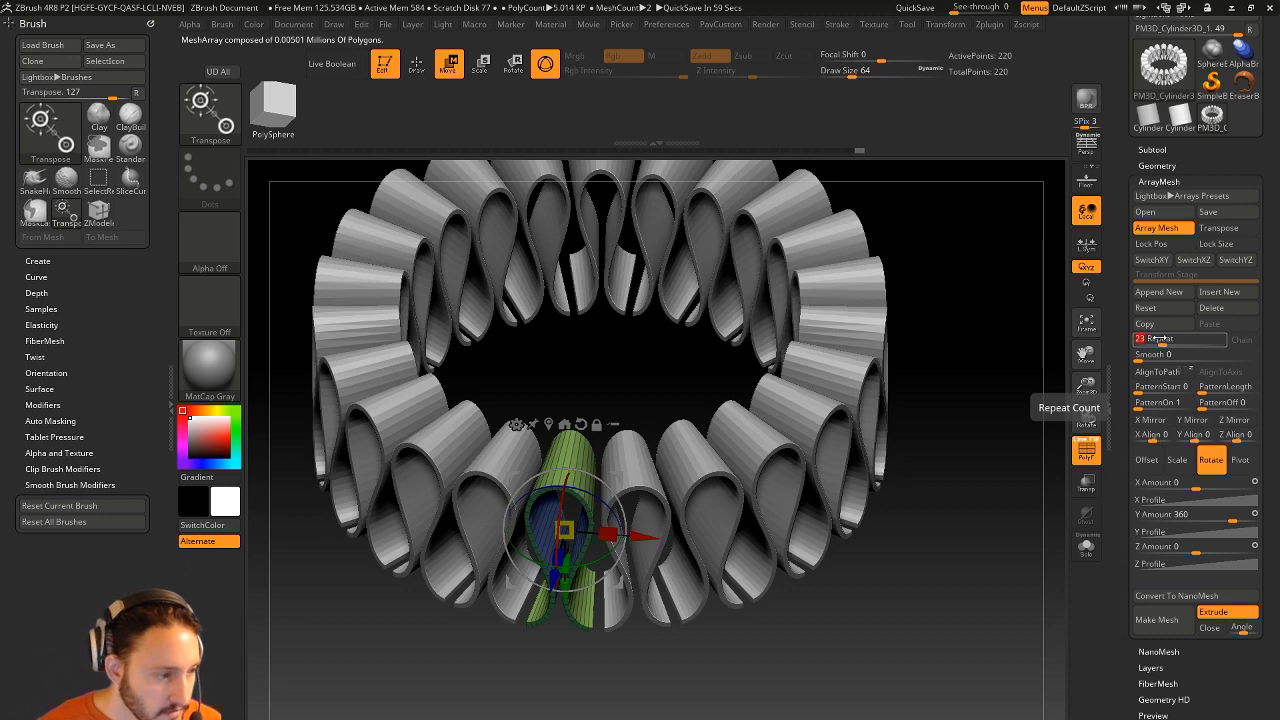
{"action": "left_click_drag", "start_coordinate": [1040, 612], "coordinate": [1034, 500]}
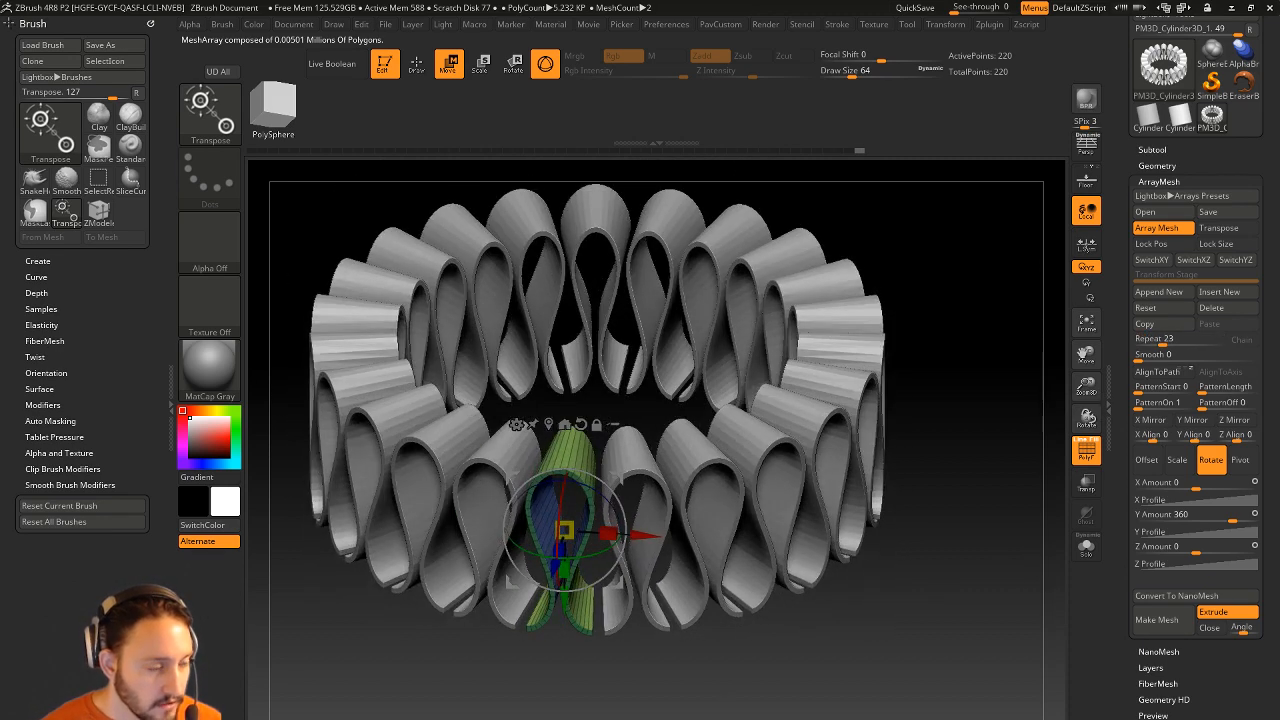
Step: Try converting the array with Make Mesh in Draw mode, inspect the joints between links, and undo the conversion
{"action": "key", "text": "q"}
{"action": "mouse_move", "coordinate": [743, 640]}
{"action": "left_mouse_down"}
{"action": "mouse_move", "coordinate": [852, 598]}
{"action": "mouse_move", "coordinate": [652, 604]}
{"action": "left_mouse_up"}
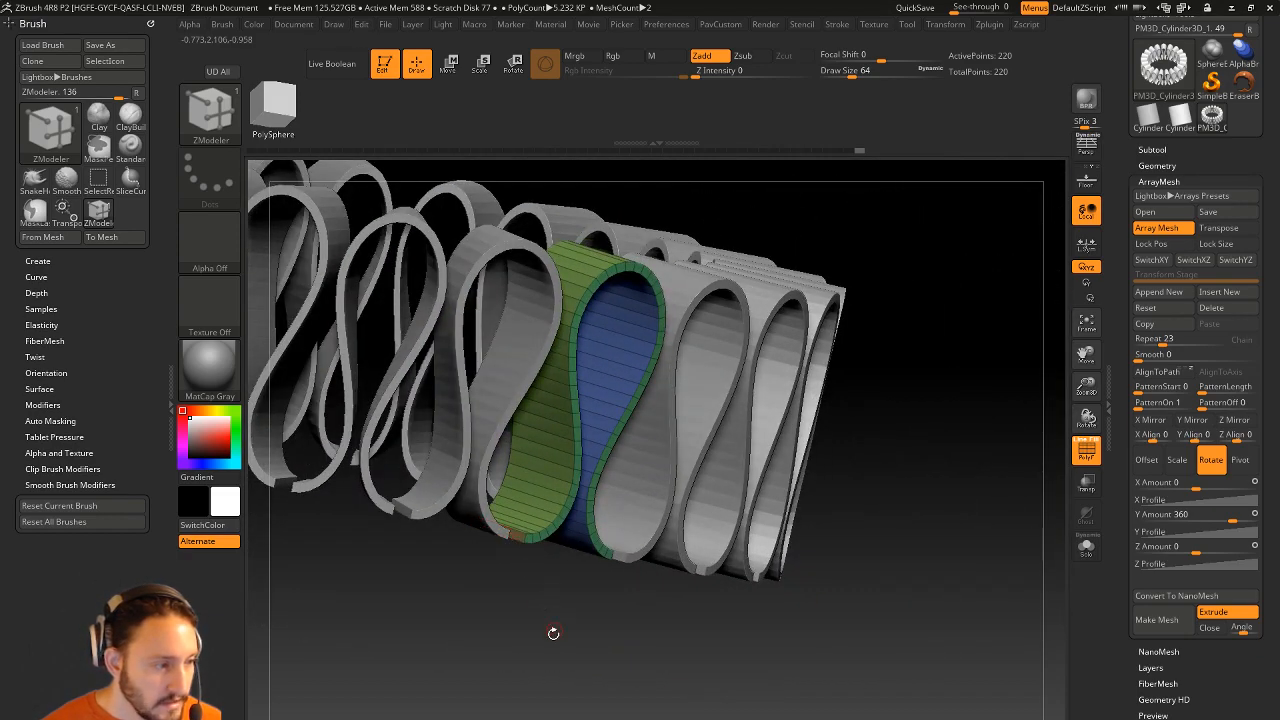
{"action": "left_click_drag", "start_coordinate": [553, 633], "coordinate": [563, 552]}
{"action": "left_click_drag", "start_coordinate": [558, 602], "coordinate": [700, 585]}
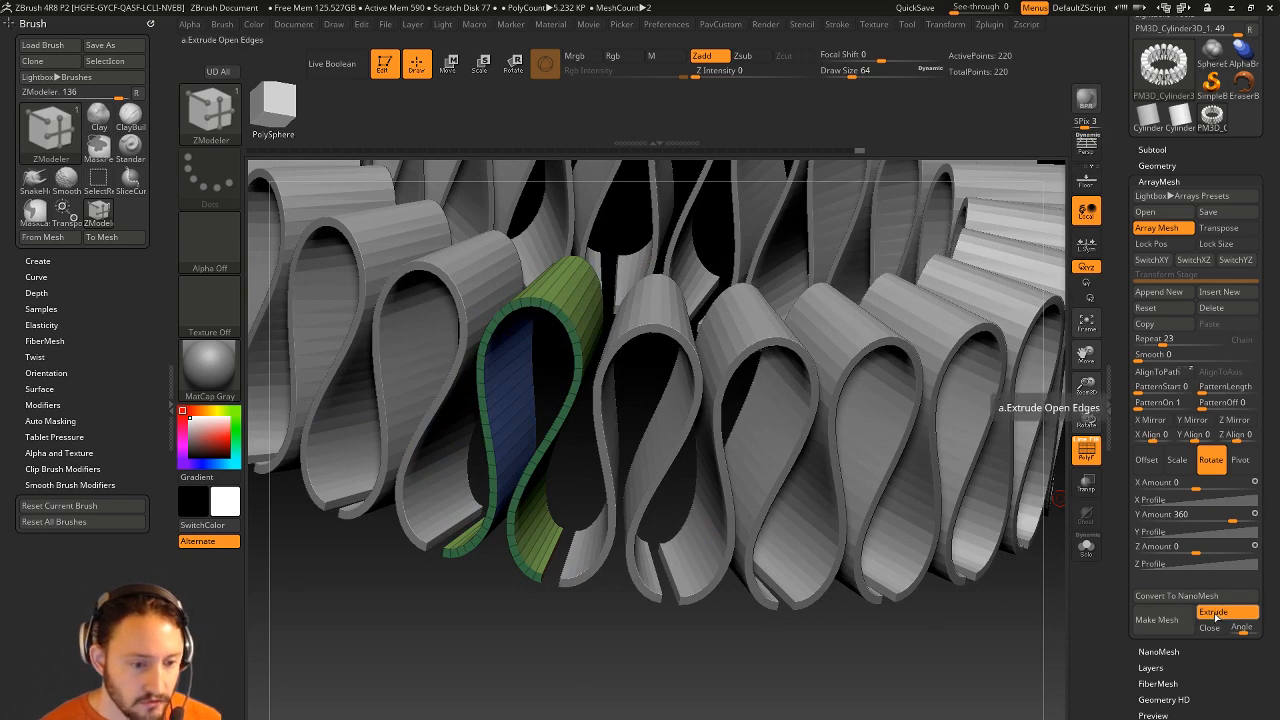
{"action": "left_click", "coordinate": [1169, 626]}
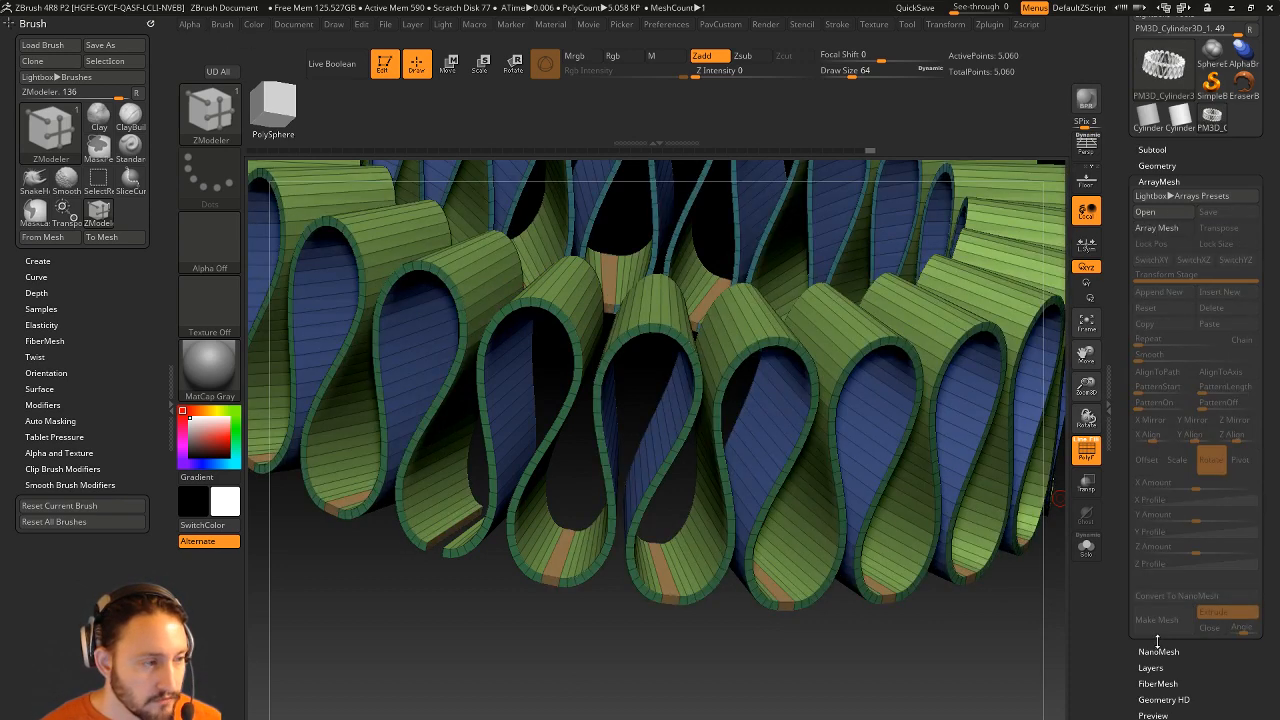
{"action": "left_click_drag", "start_coordinate": [389, 684], "coordinate": [418, 541]}
{"action": "left_click_drag", "start_coordinate": [507, 674], "coordinate": [614, 668]}
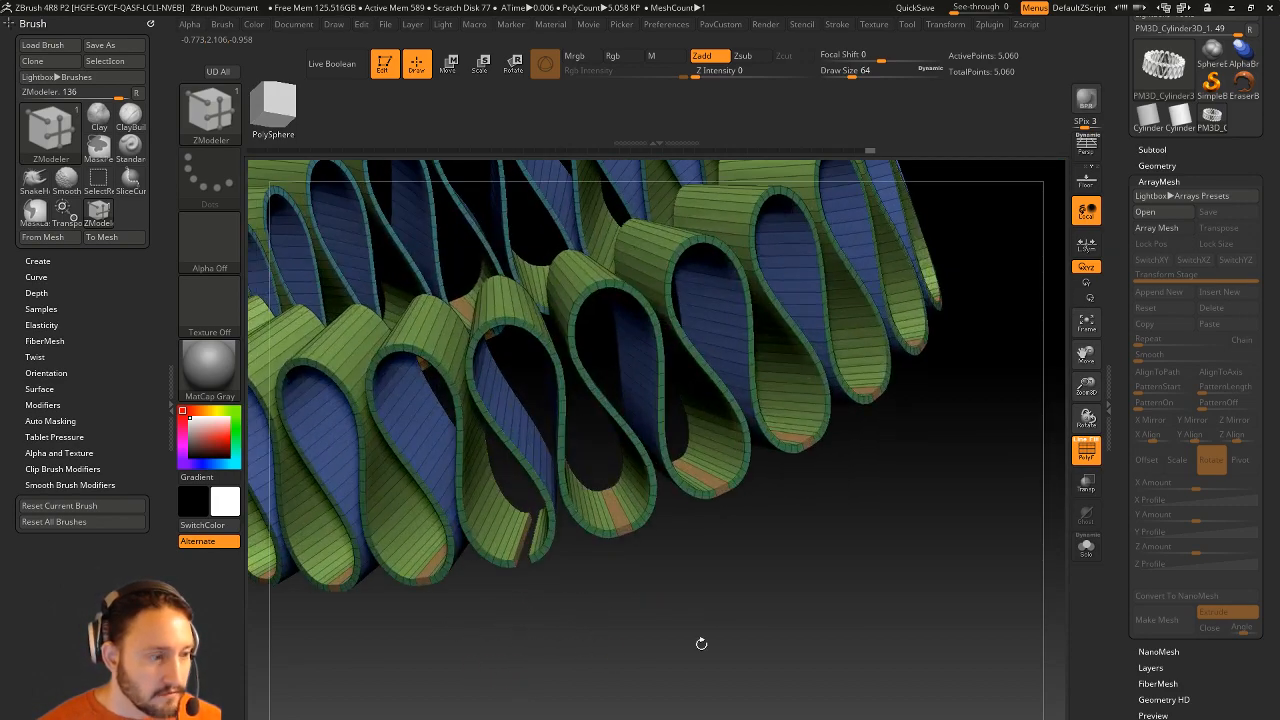
{"action": "key", "text": "ctrl+z"}
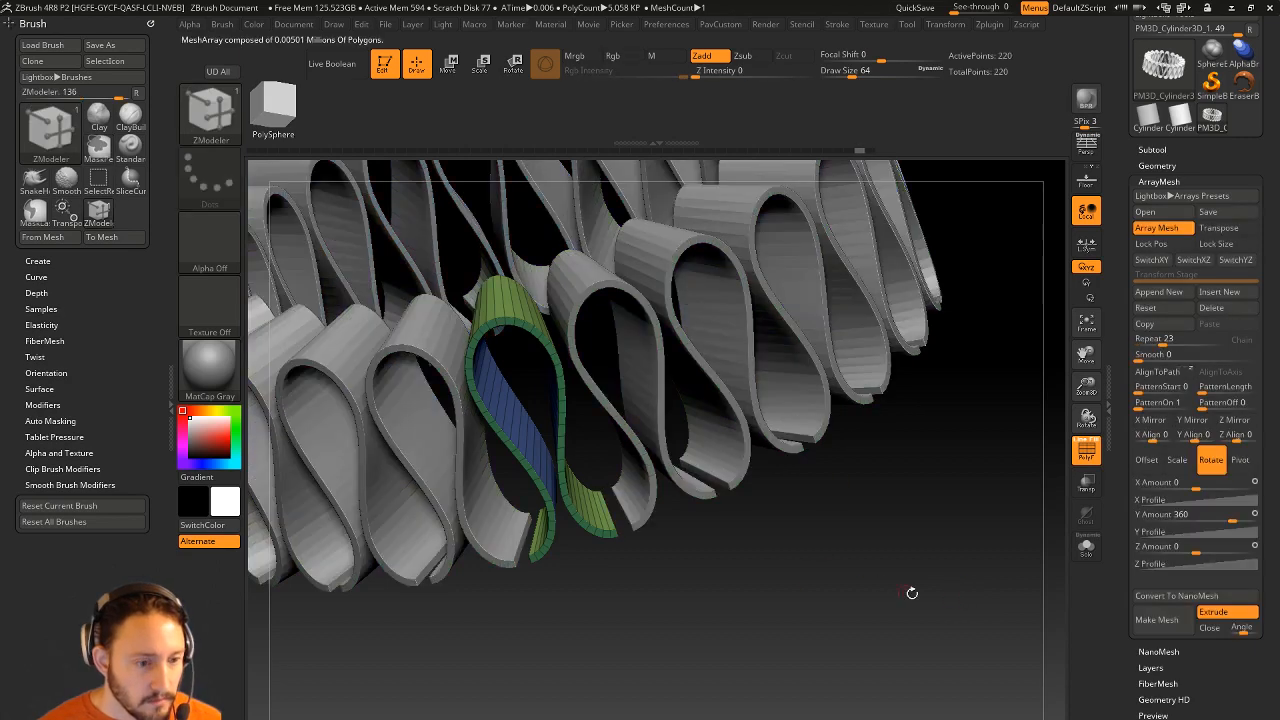
{"action": "left_click_drag", "start_coordinate": [912, 593], "coordinate": [939, 604]}
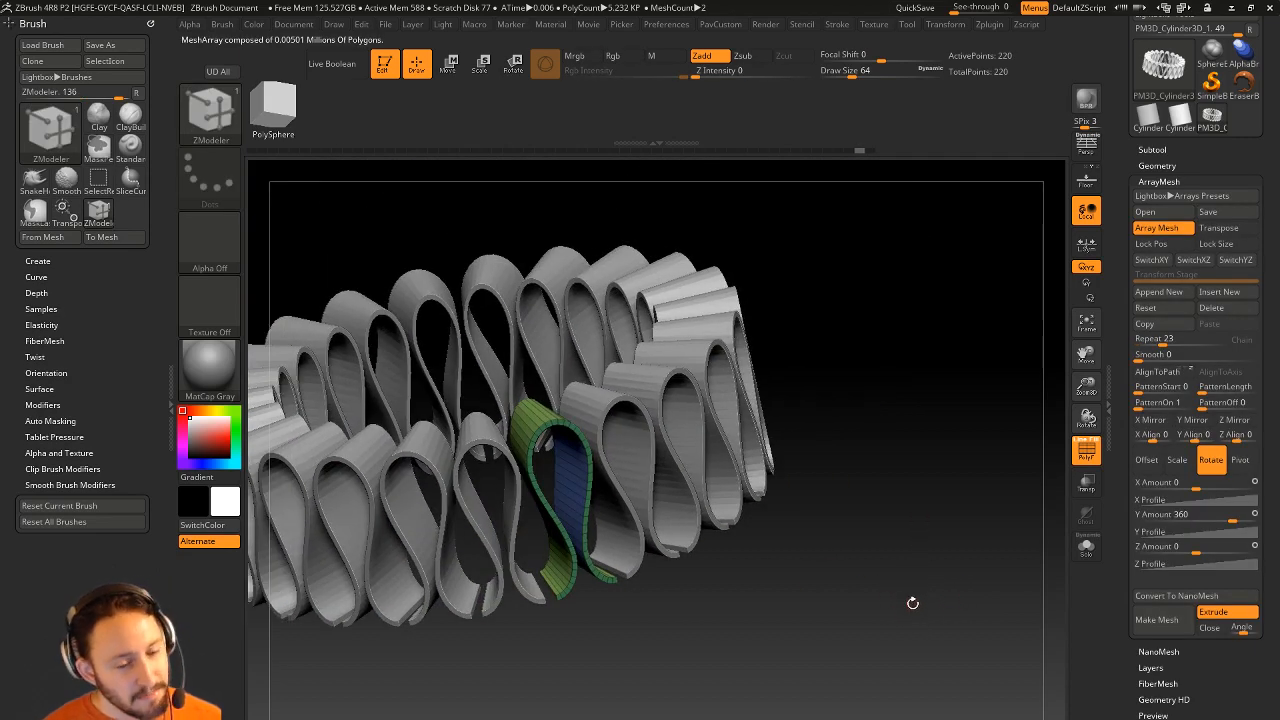
{"action": "left_click", "coordinate": [1160, 620]}
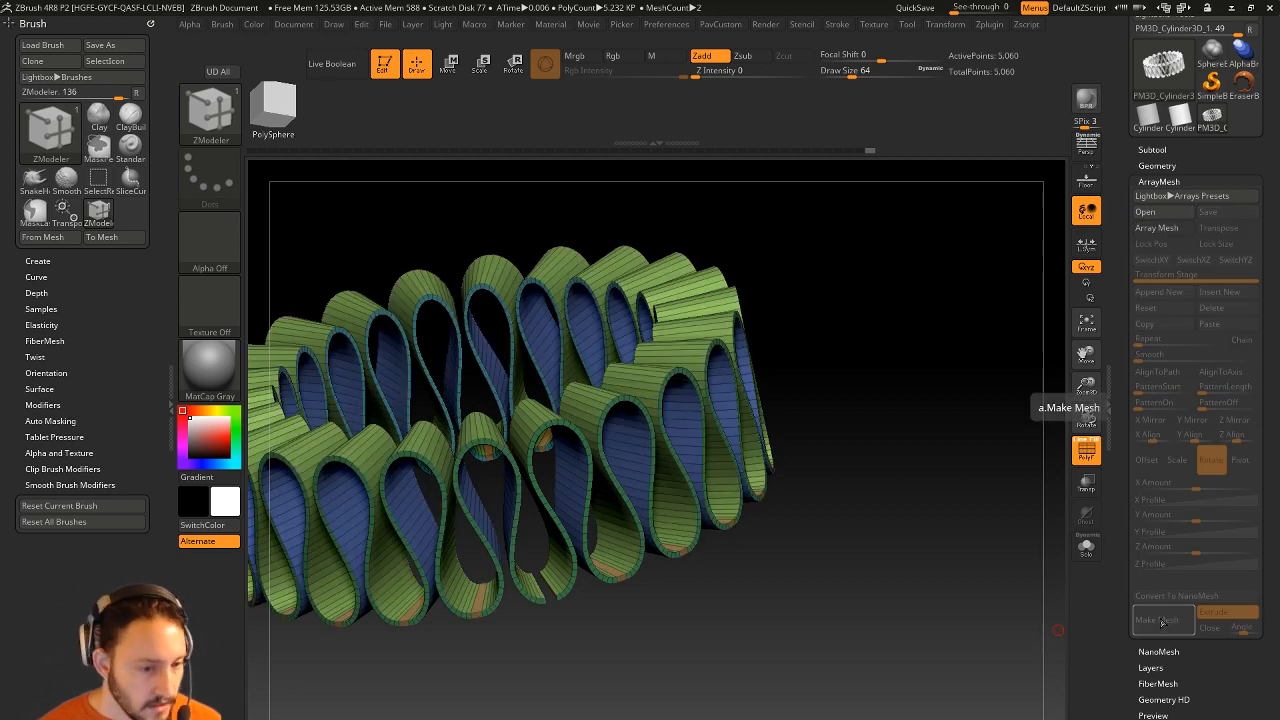
{"action": "key", "text": "ctrl+z"}
Step: Enable the array's Close option and convert it with Make Mesh to join the first and last links into a continuous ring
{"action": "left_click", "coordinate": [1163, 622]}
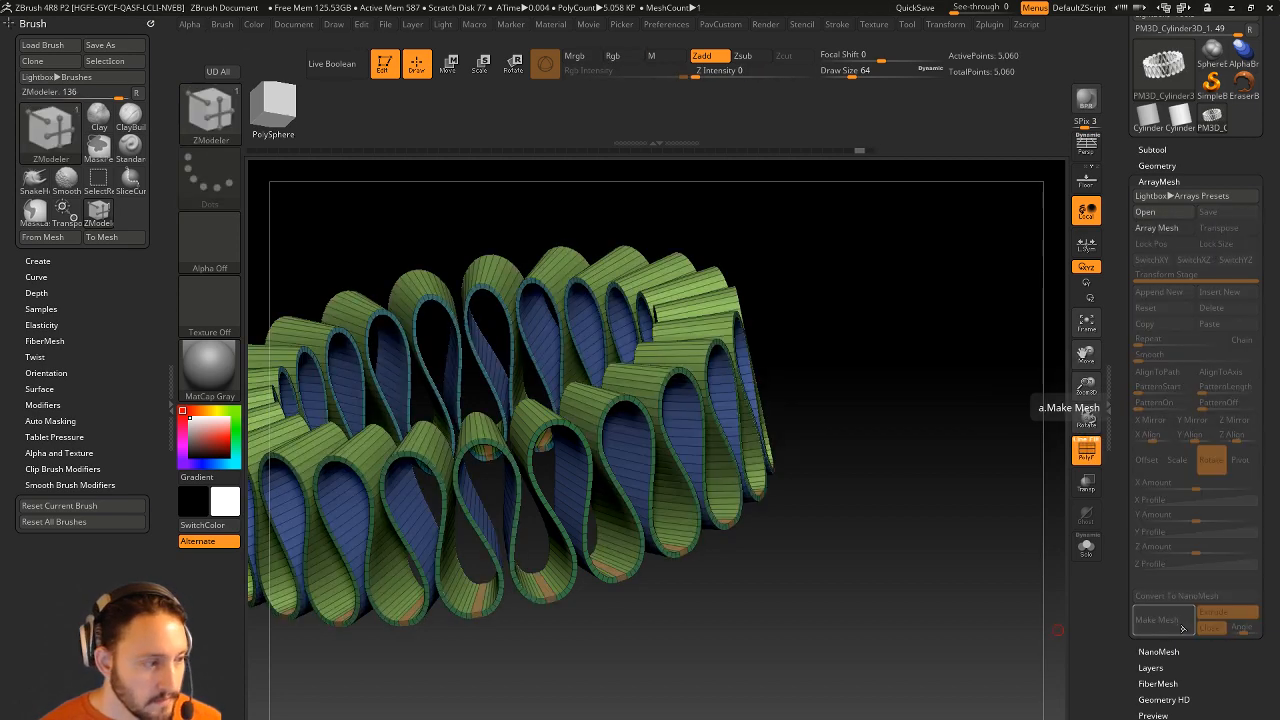
{"action": "left_click_drag", "start_coordinate": [965, 583], "coordinate": [913, 549]}
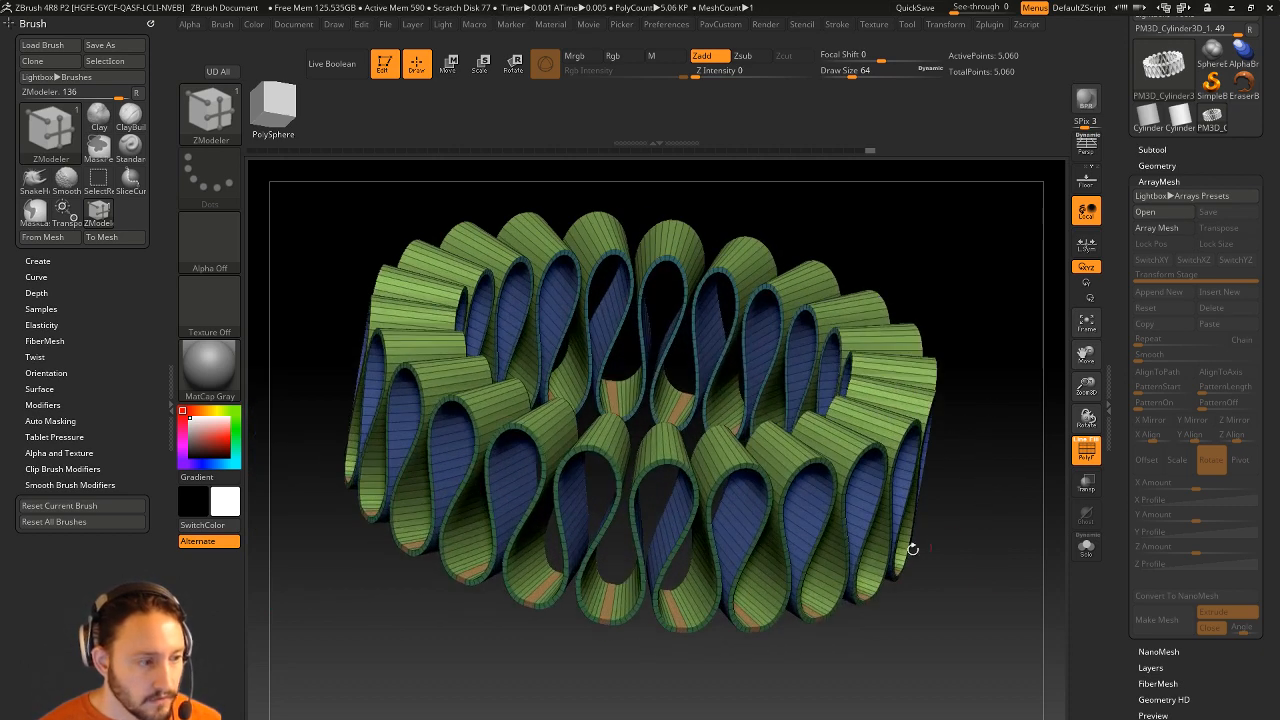
{"action": "left_click_drag", "start_coordinate": [996, 540], "coordinate": [745, 468]}
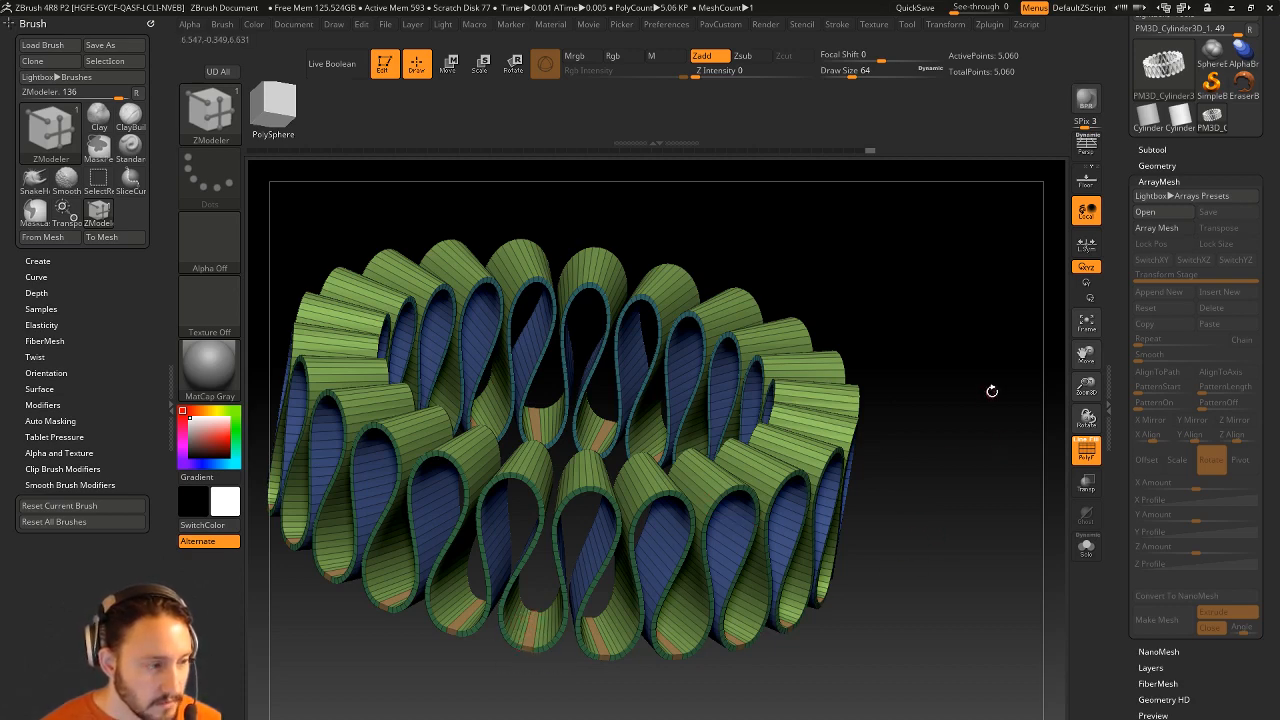
Step: Regroup the ring's polygons with Groups By Normals to merge the bridging strips into the surrounding polygroups
{"action": "key", "text": "space"}
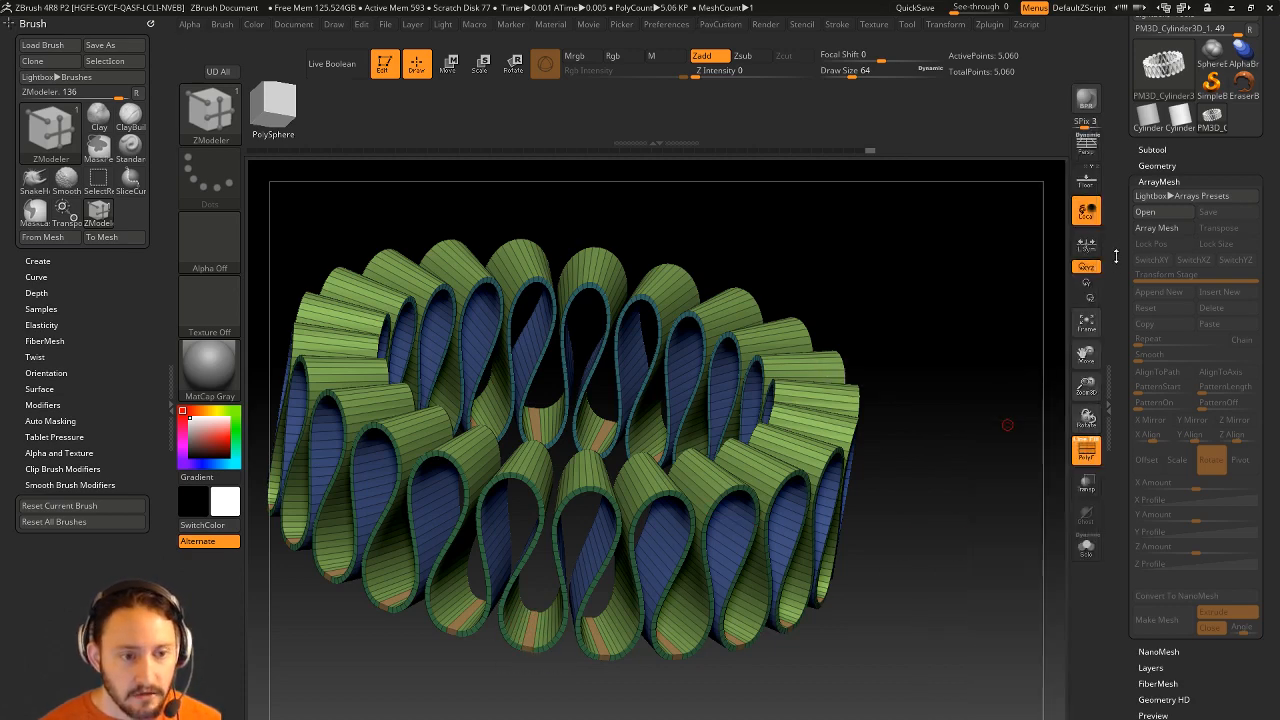
{"action": "scroll", "coordinate": [1130, 260], "scroll_direction": "down", "scroll_amount": 5}
{"action": "key", "text": "space"}
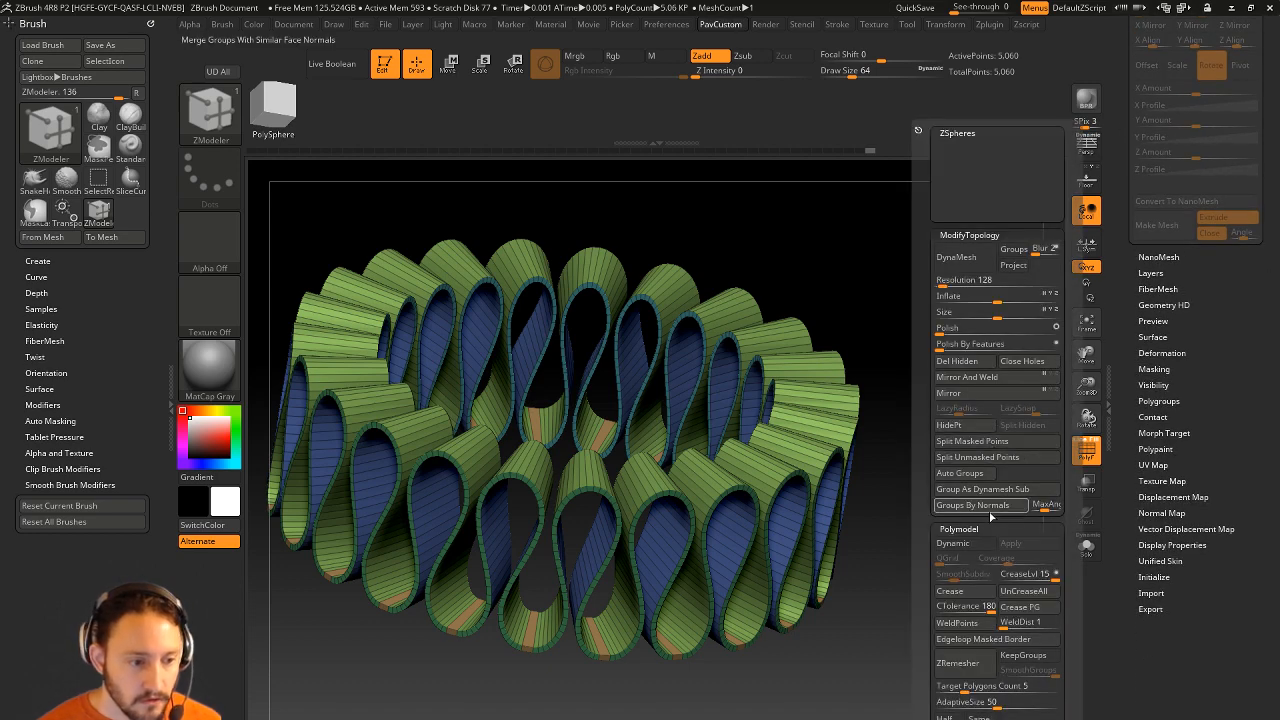
{"action": "left_click", "coordinate": [1015, 508]}
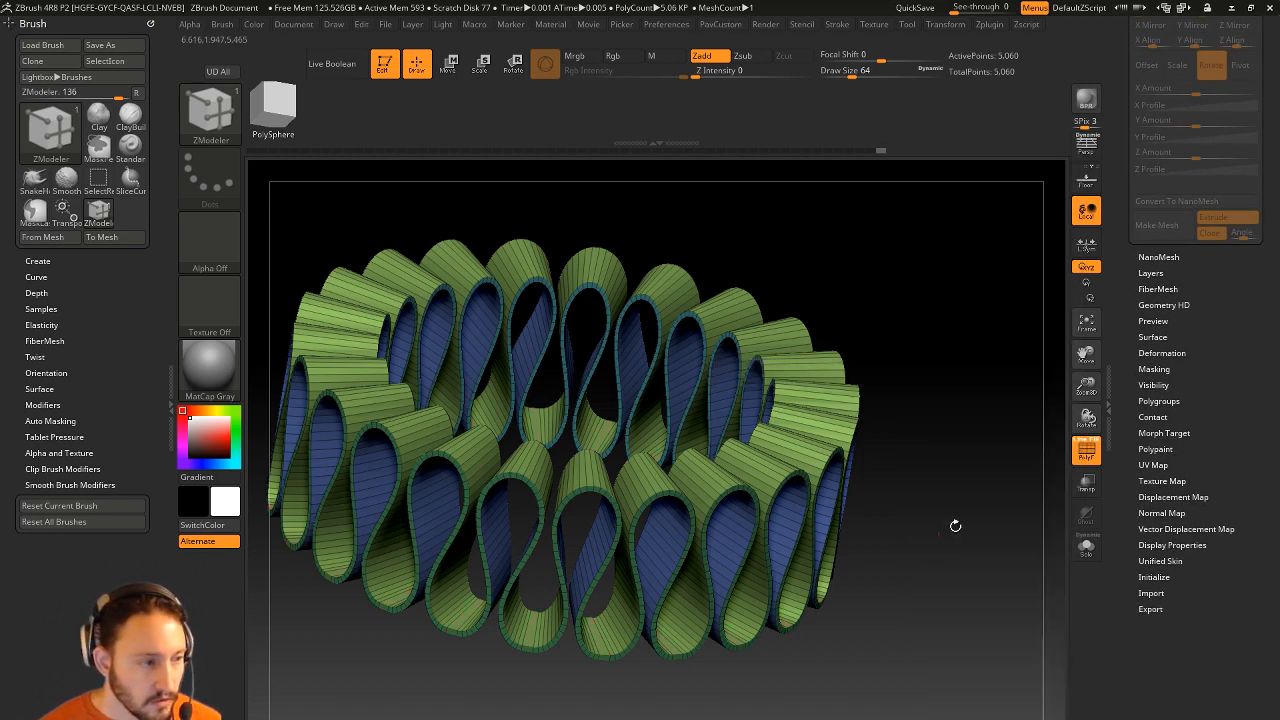
{"action": "left_click_drag", "start_coordinate": [954, 525], "coordinate": [1022, 462], "text": "alt"}
Step: Crease the ring's edges along its polygroup borders with Crease PG
{"action": "left_click_drag", "start_coordinate": [1119, 287], "coordinate": [1146, 400]}
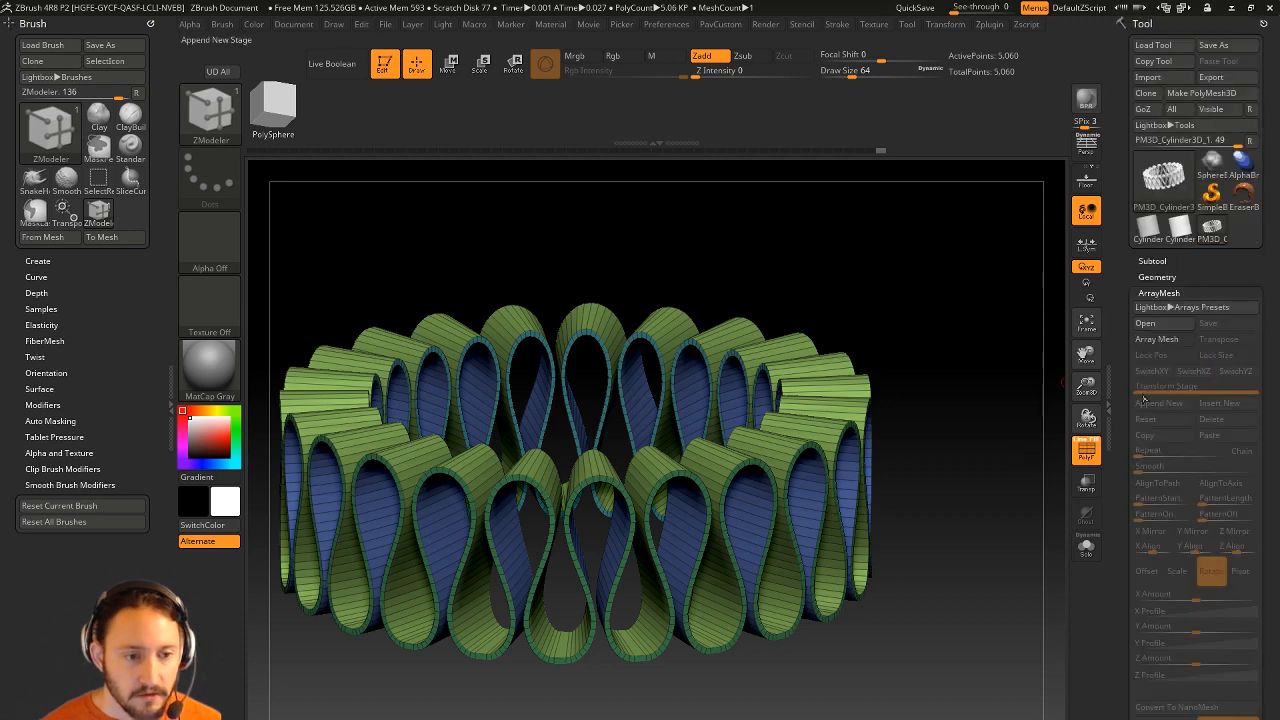
{"action": "key", "text": "space"}
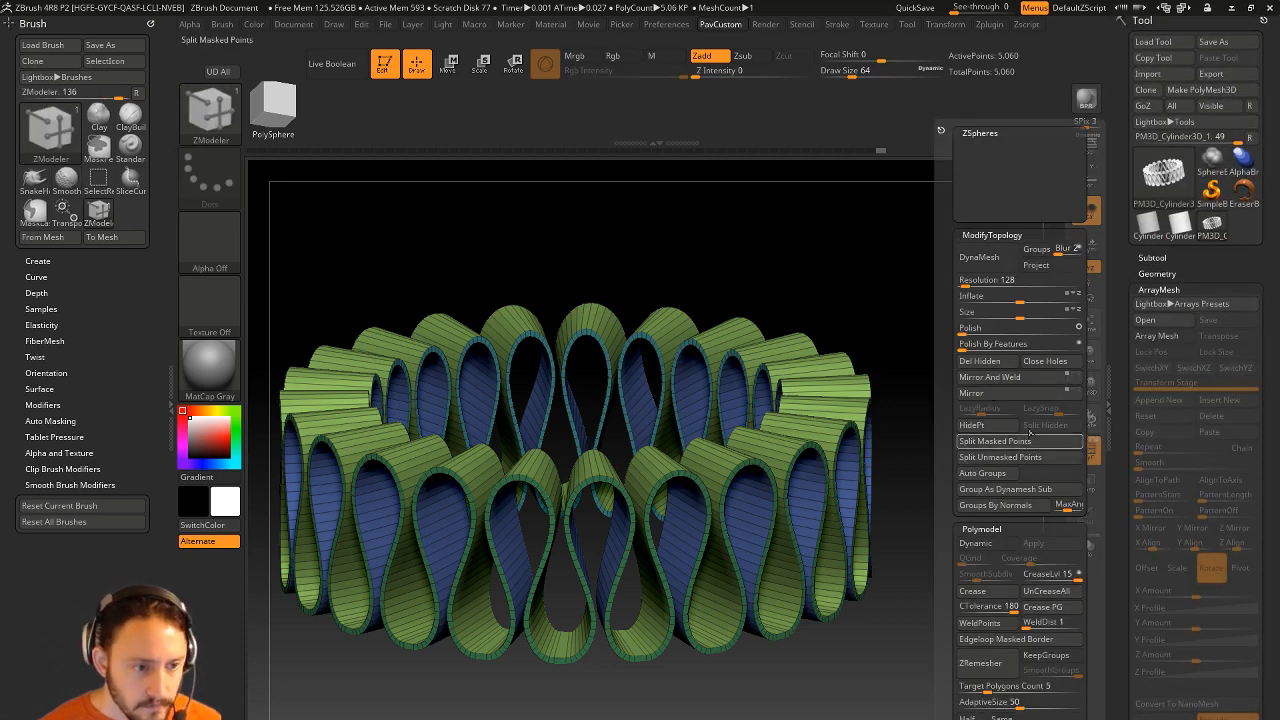
{"action": "left_click", "coordinate": [1048, 610]}
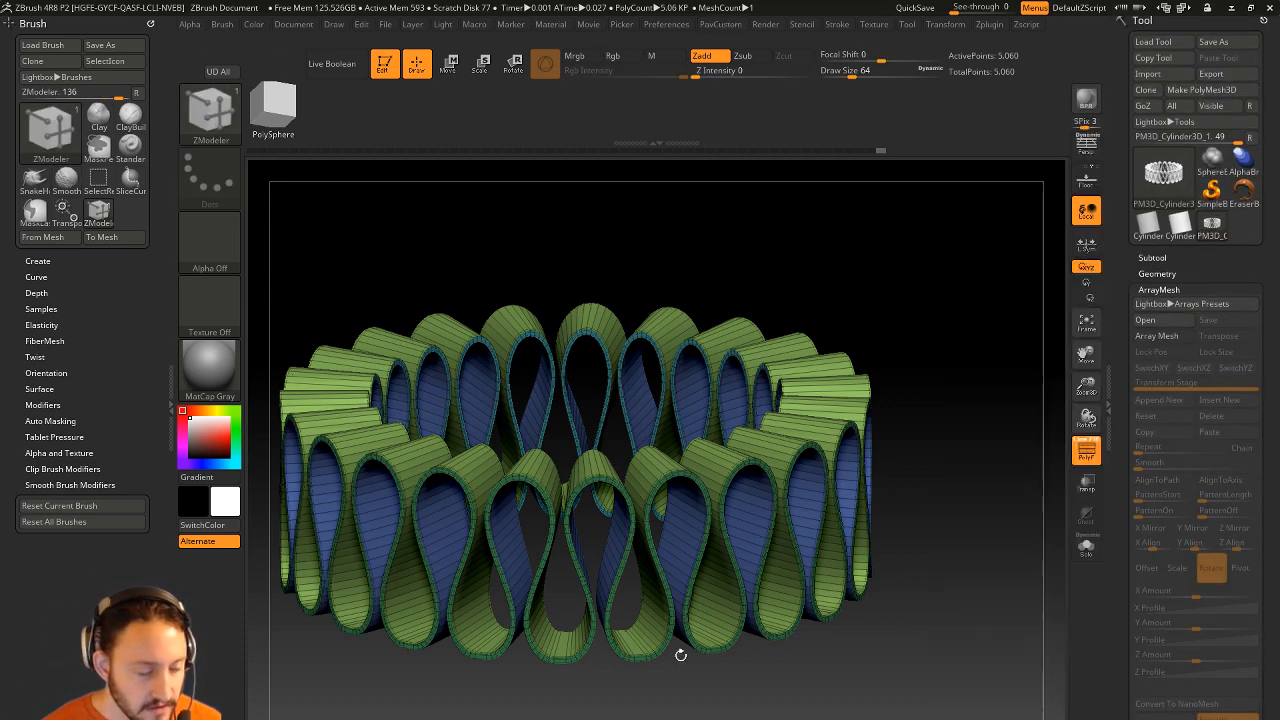
Step: Preview the ring in Dynamic Subdivision with the polyframe hidden and set SmoothSubdiv to 3
{"action": "left_click_drag", "start_coordinate": [1011, 463], "coordinate": [988, 449], "text": "alt"}
{"action": "left_click", "coordinate": [1086, 449]}
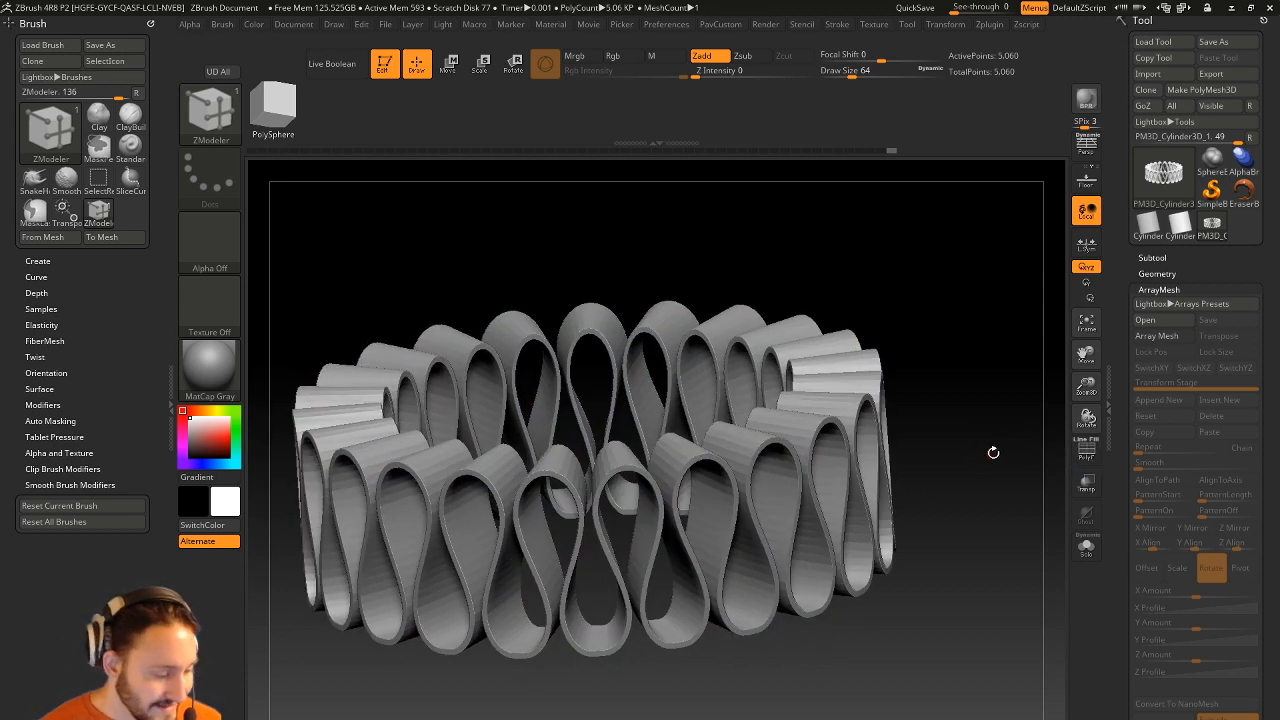
{"action": "key", "text": "d"}
{"action": "left_click", "coordinate": [709, 258]}
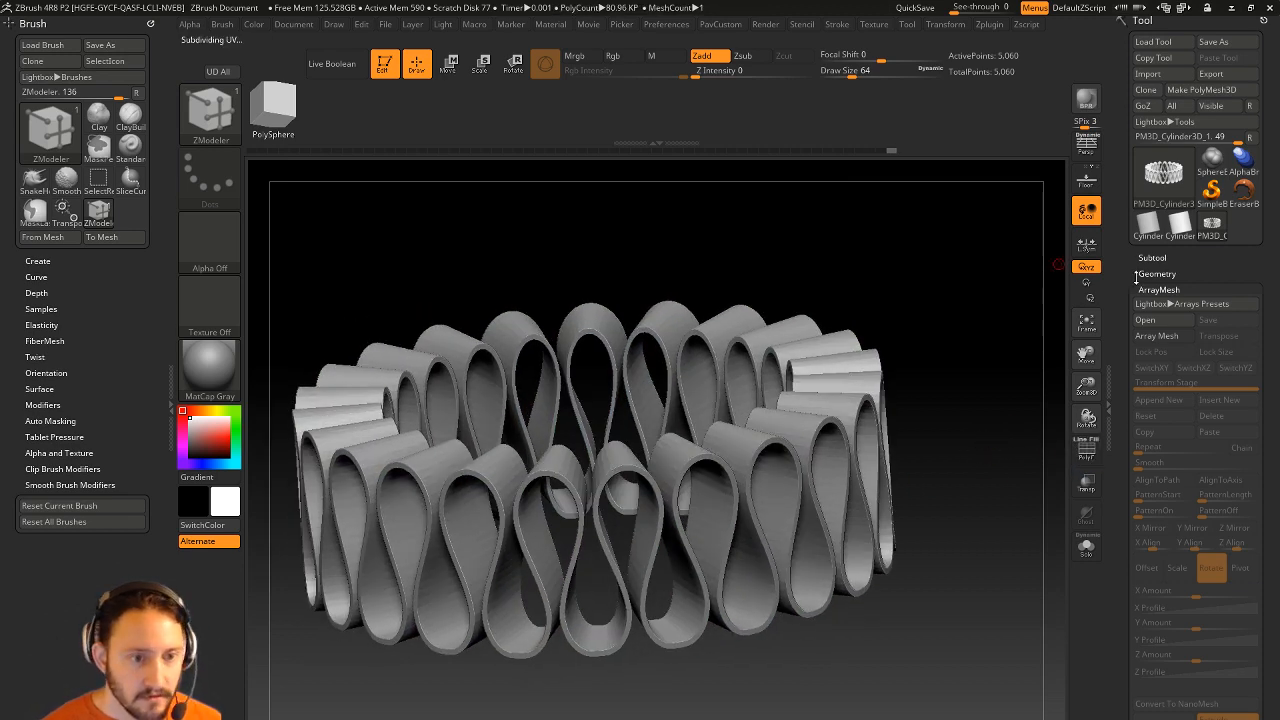
{"action": "left_click", "coordinate": [1165, 378]}
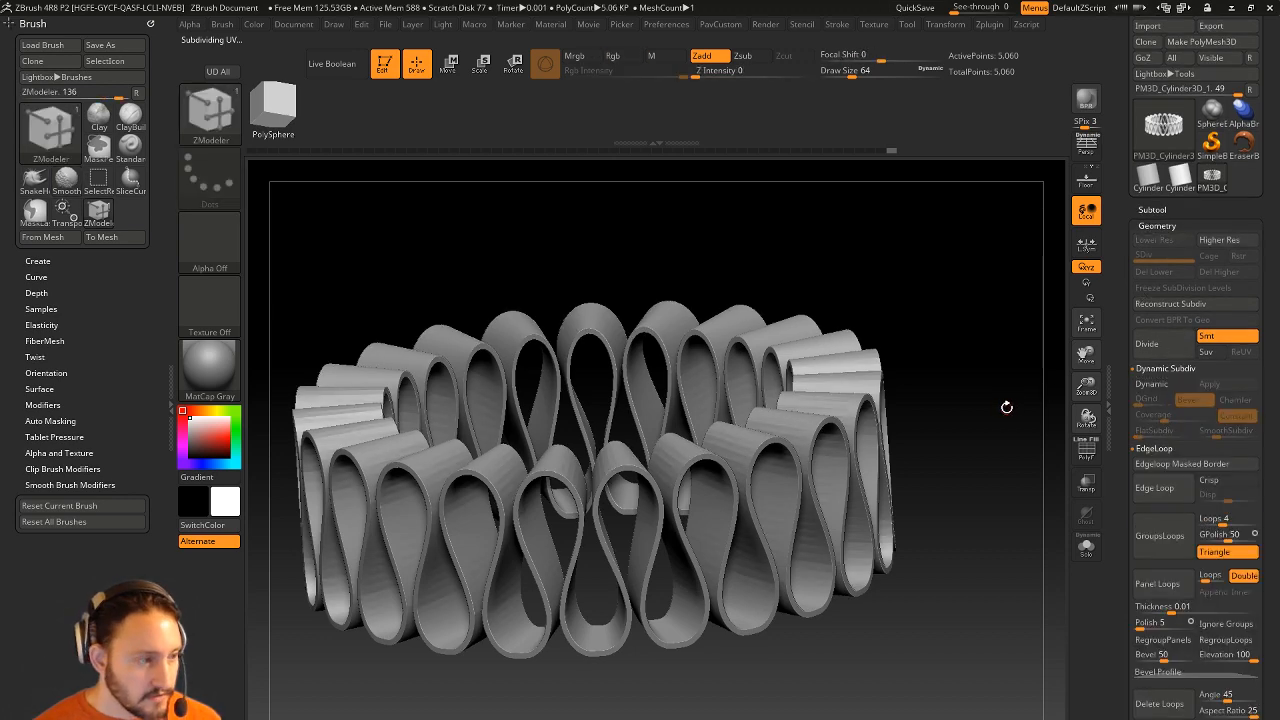
{"action": "mouse_move", "coordinate": [1016, 413]}
{"action": "left_mouse_down"}
{"action": "mouse_move", "coordinate": [1020, 363]}
{"action": "mouse_move", "coordinate": [1006, 360]}
{"action": "mouse_move", "coordinate": [1002, 397]}
{"action": "left_mouse_up"}
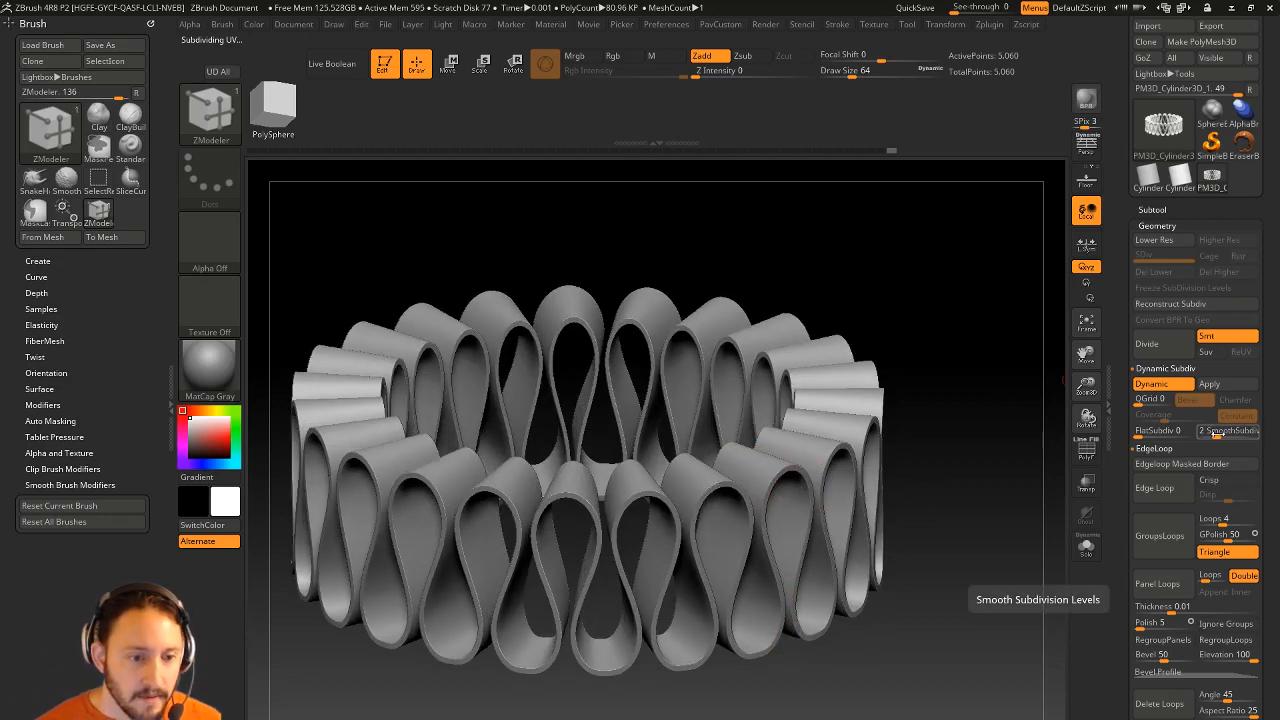
{"action": "left_click_drag", "start_coordinate": [1217, 433], "coordinate": [1223, 433]}
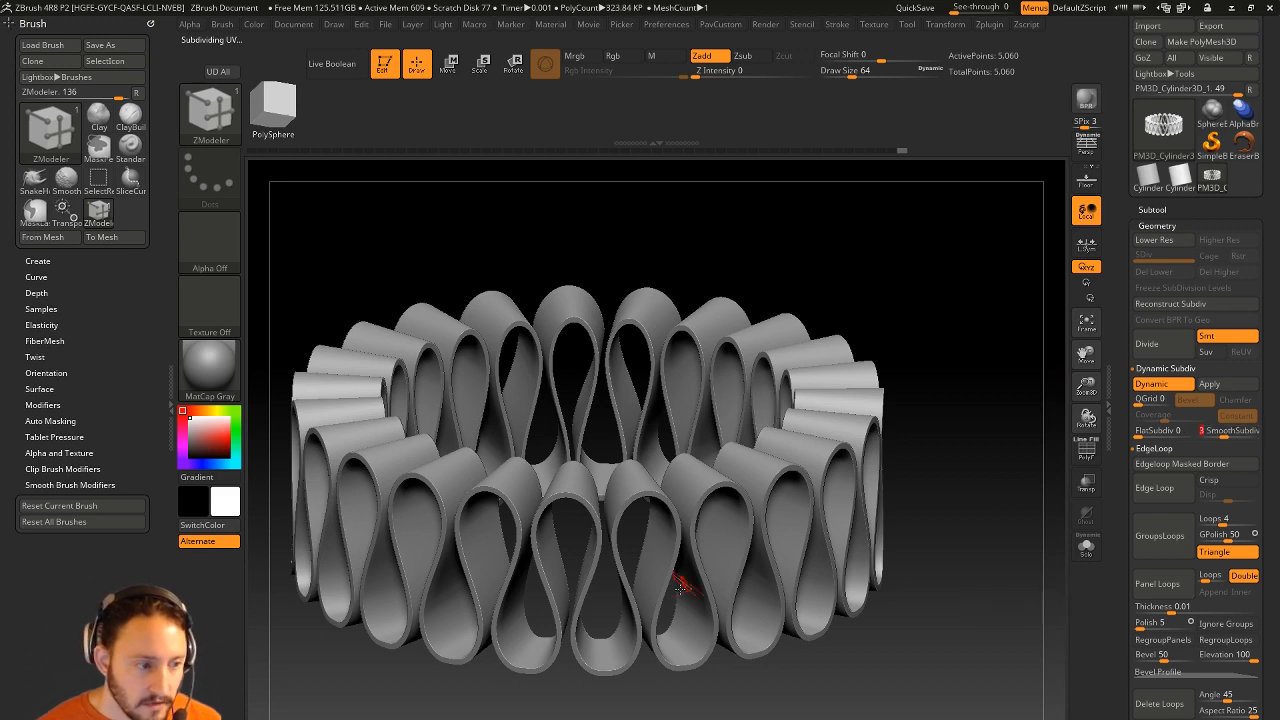
Step: Set the crease level to 1 and compare the ring with Dynamic Subdivision off and on
{"action": "left_click_drag", "start_coordinate": [1122, 492], "coordinate": [1179, 386]}
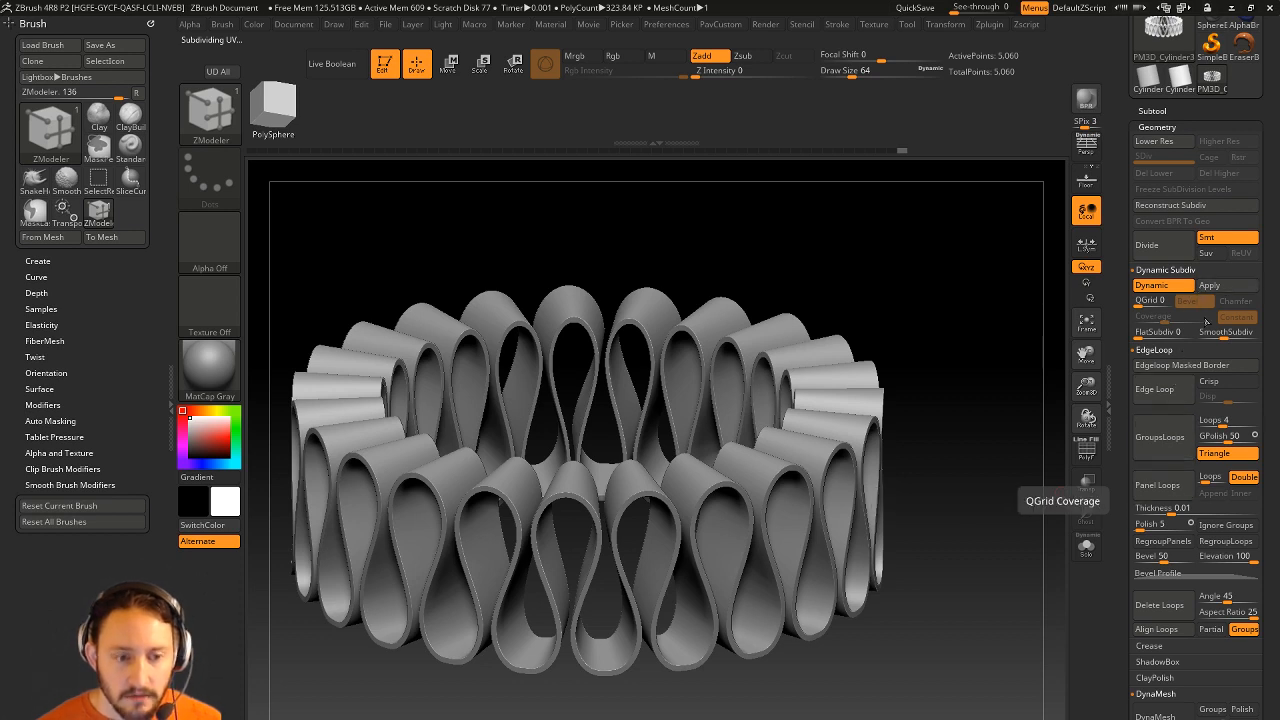
{"action": "key", "text": "shift"}
{"action": "left_click", "coordinate": [1155, 352]}
{"action": "left_click", "coordinate": [1152, 366]}
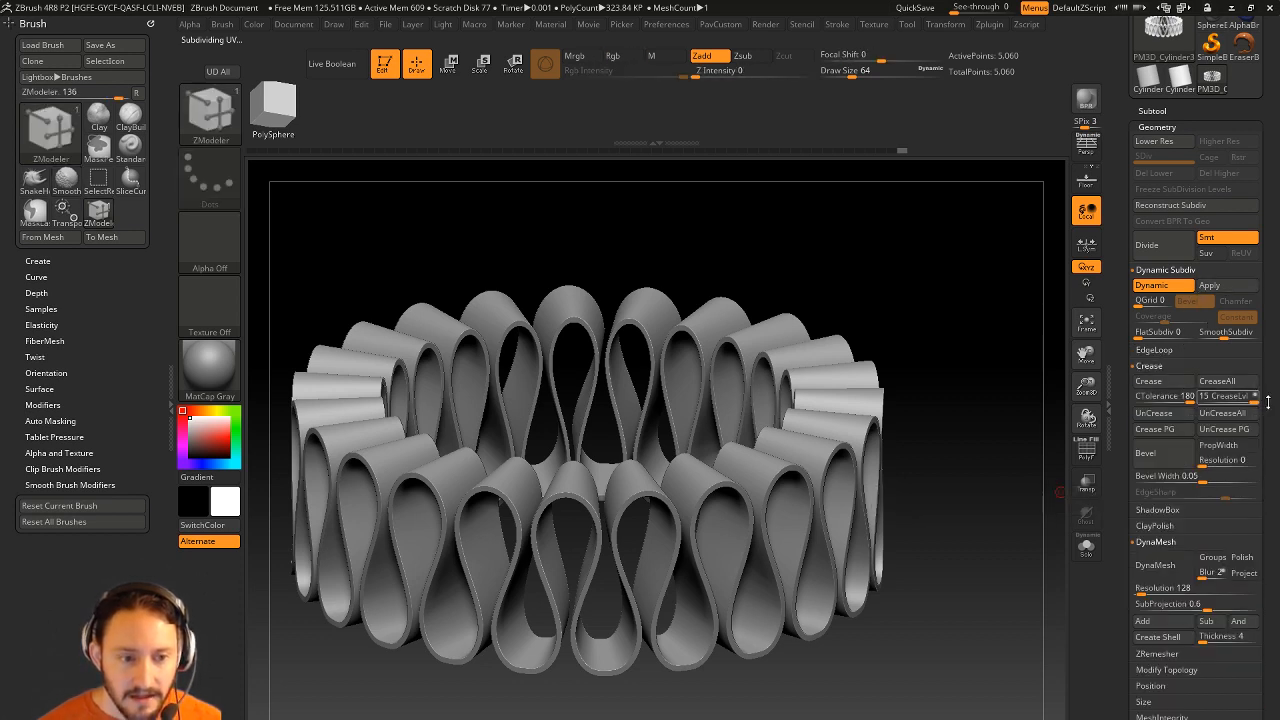
{"action": "left_click", "coordinate": [1215, 401]}
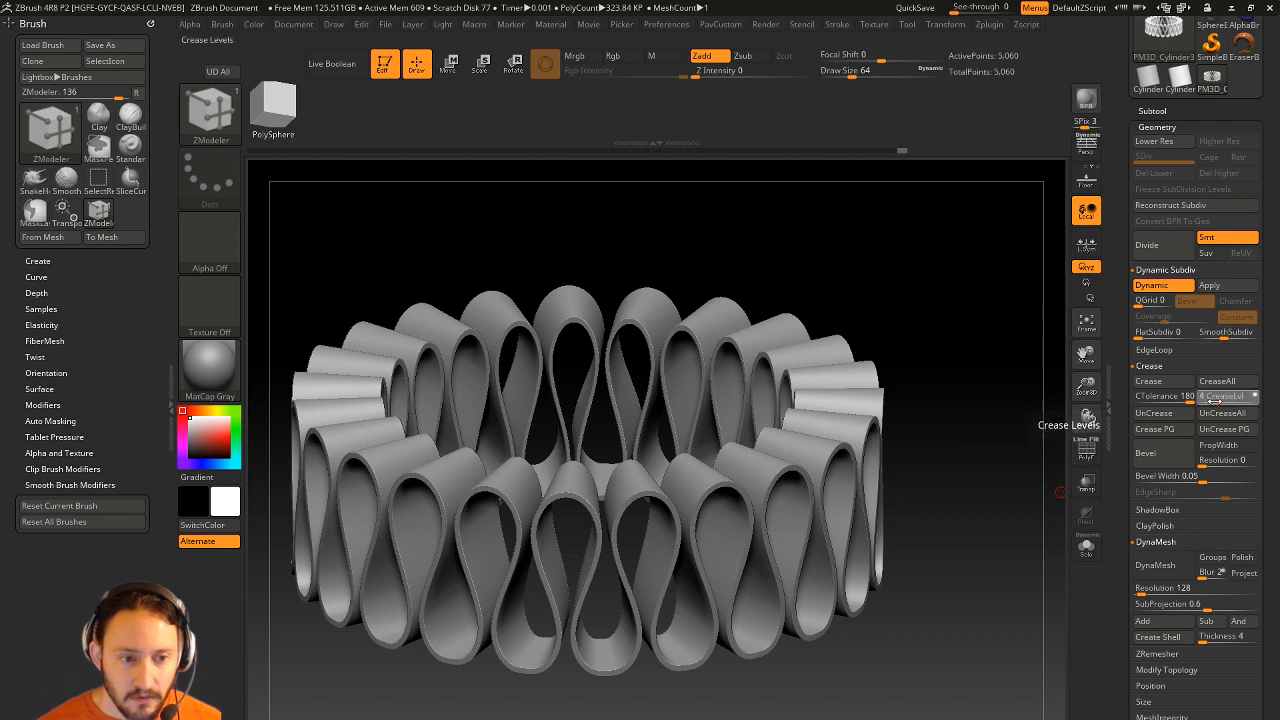
{"action": "left_click_drag", "start_coordinate": [1209, 400], "coordinate": [1207, 400]}
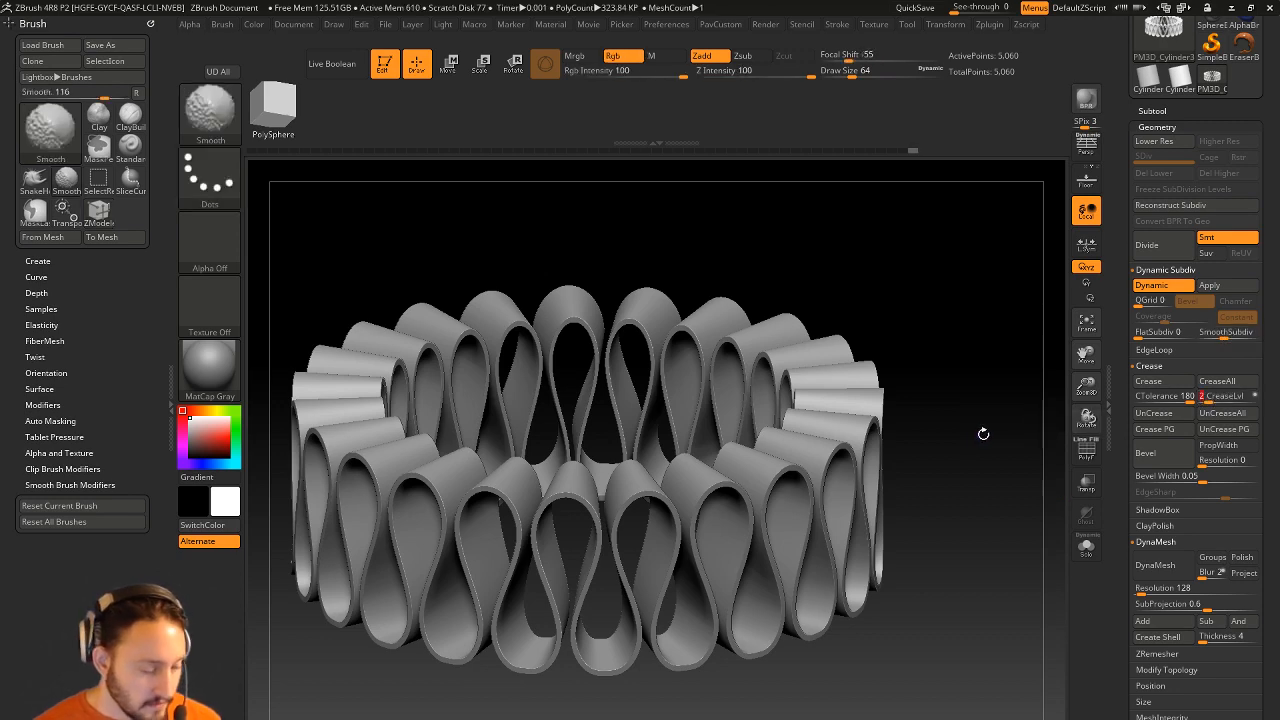
{"action": "mouse_move", "coordinate": [974, 449]}
{"action": "left_mouse_down"}
{"action": "mouse_move", "coordinate": [985, 463]}
{"action": "mouse_move", "coordinate": [987, 449]}
{"action": "left_mouse_up"}
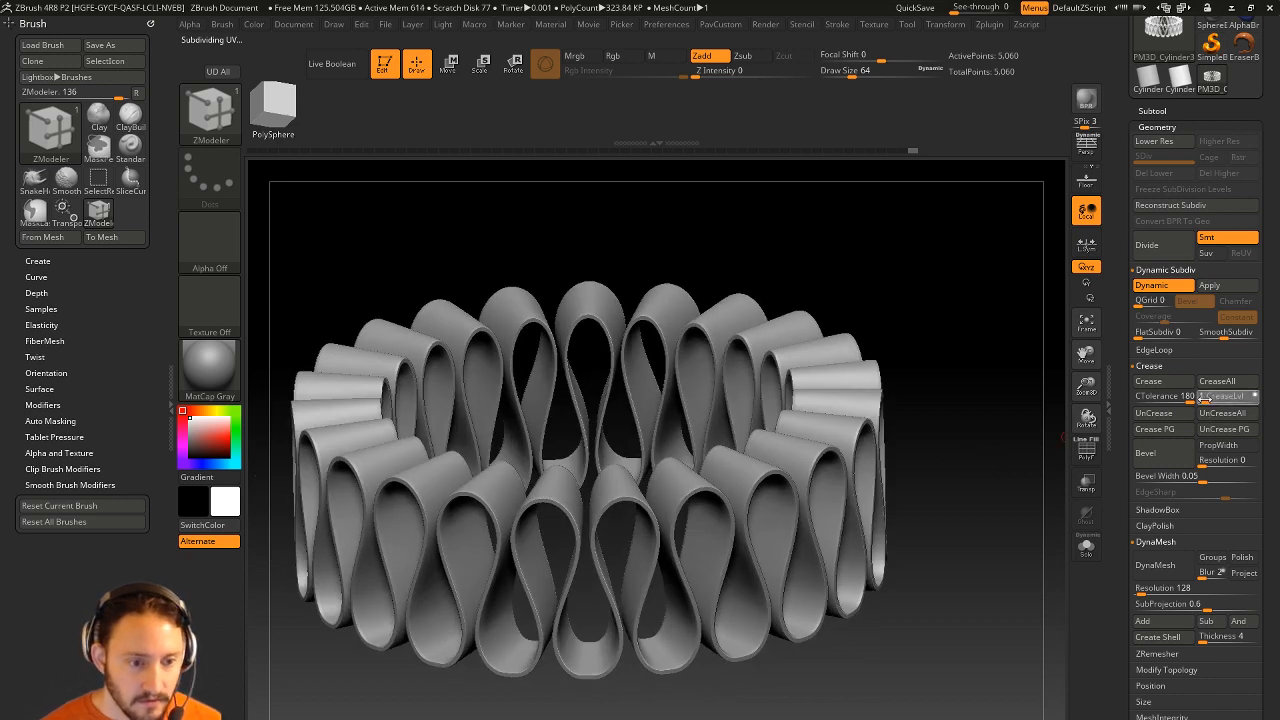
{"action": "key", "text": "shift+d"}
{"action": "key", "text": "d"}
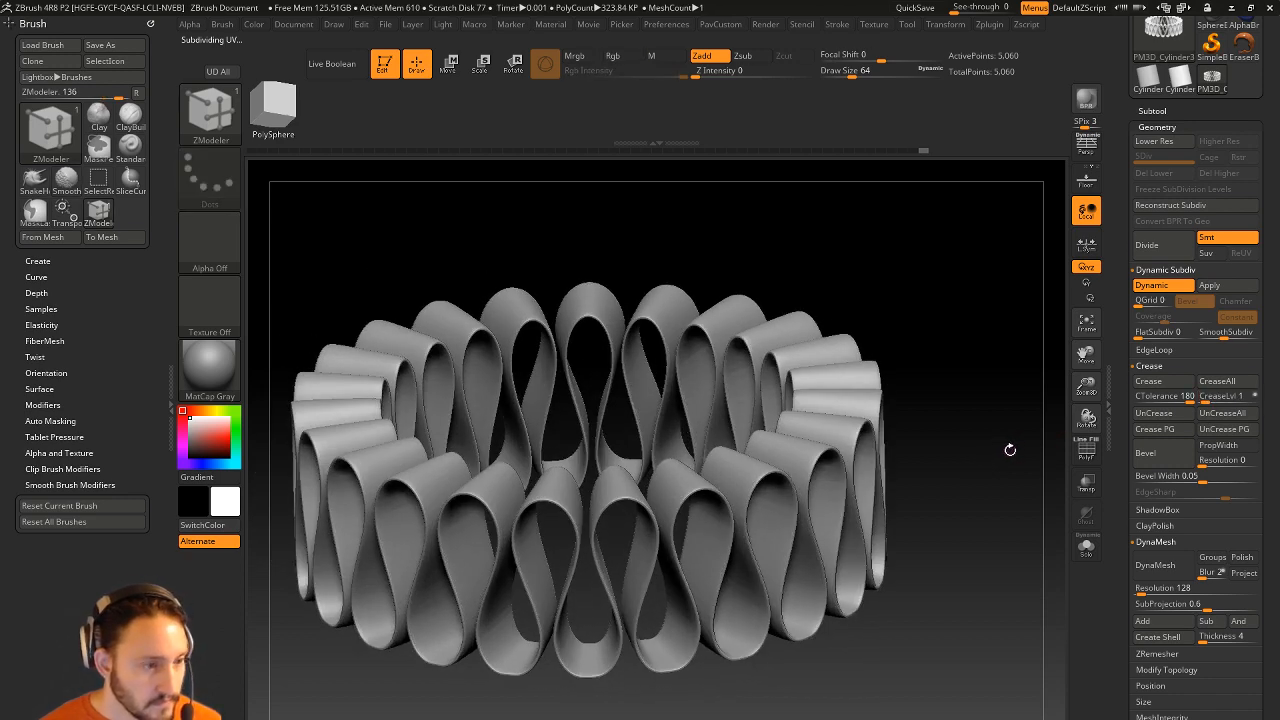
Step: Show the polyframe on the unsubdivided ring and insert two edge loops along the green side of the band
{"action": "left_click_drag", "start_coordinate": [1010, 450], "coordinate": [946, 430]}
{"action": "left_click", "coordinate": [1081, 455]}
{"action": "key", "text": "shift+d"}
{"action": "key", "text": "space"}
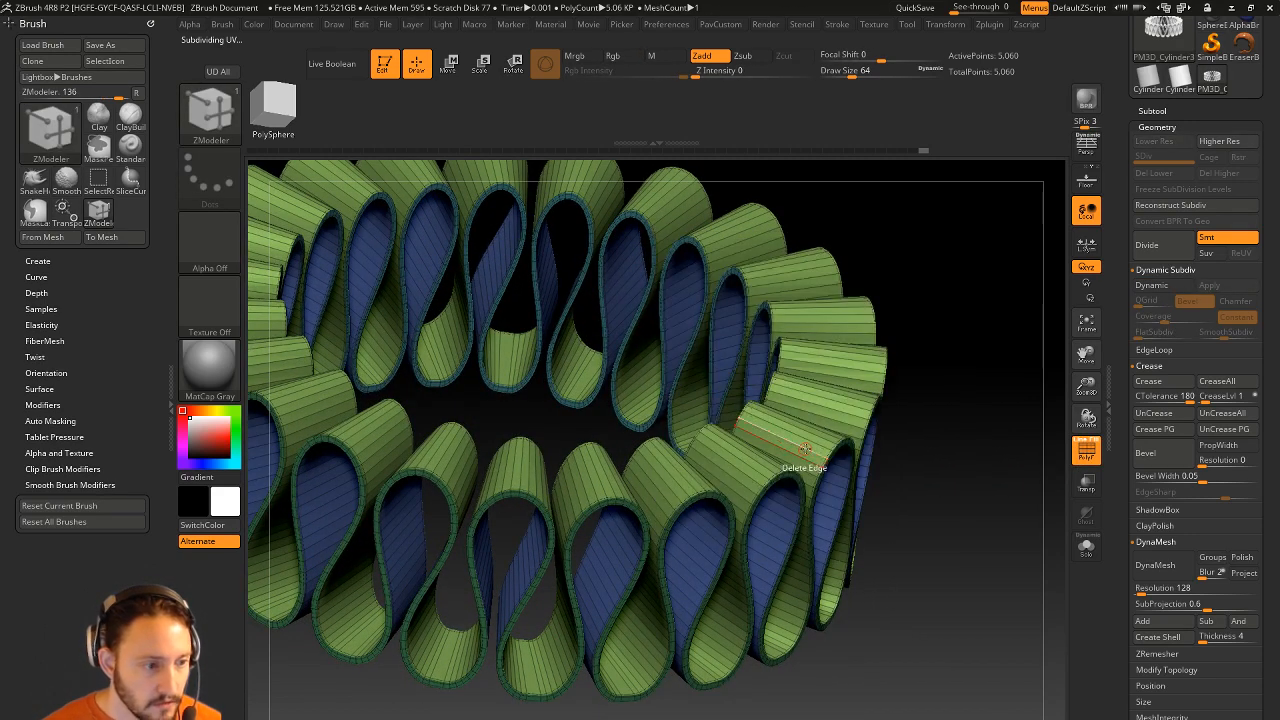
{"action": "key", "text": "space"}
{"action": "left_click", "coordinate": [768, 412]}
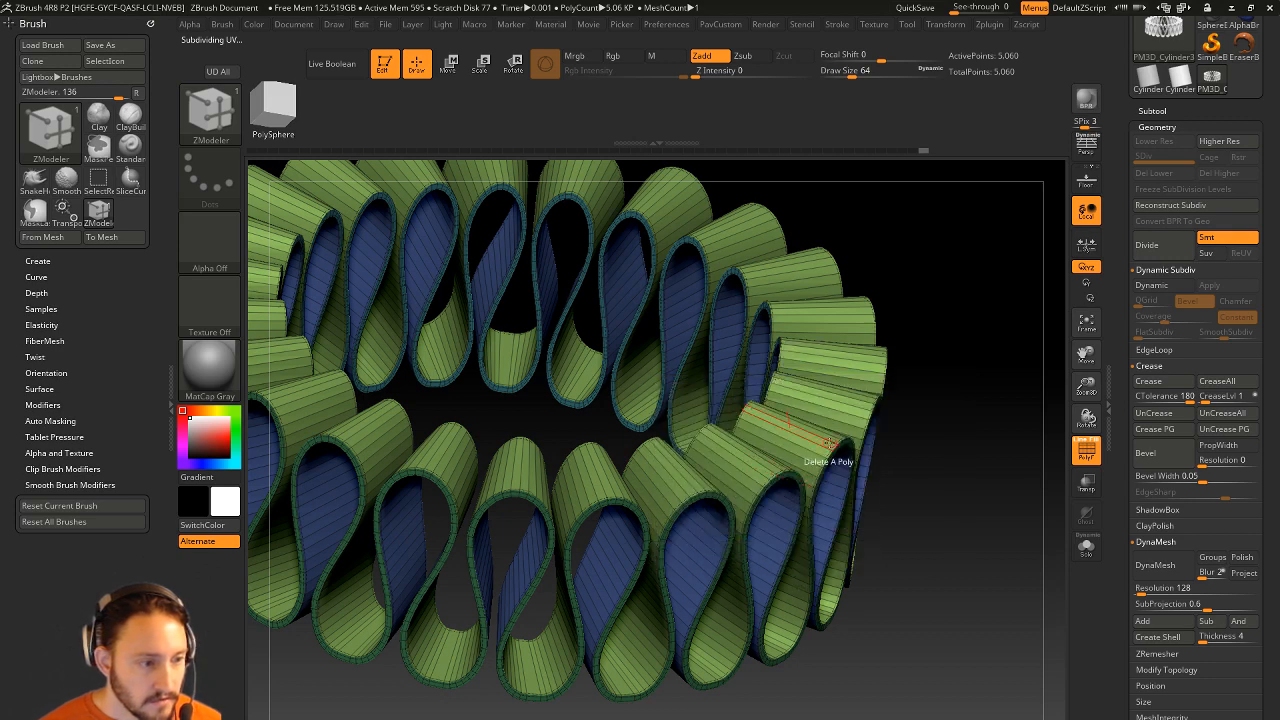
{"action": "key", "text": "shift"}
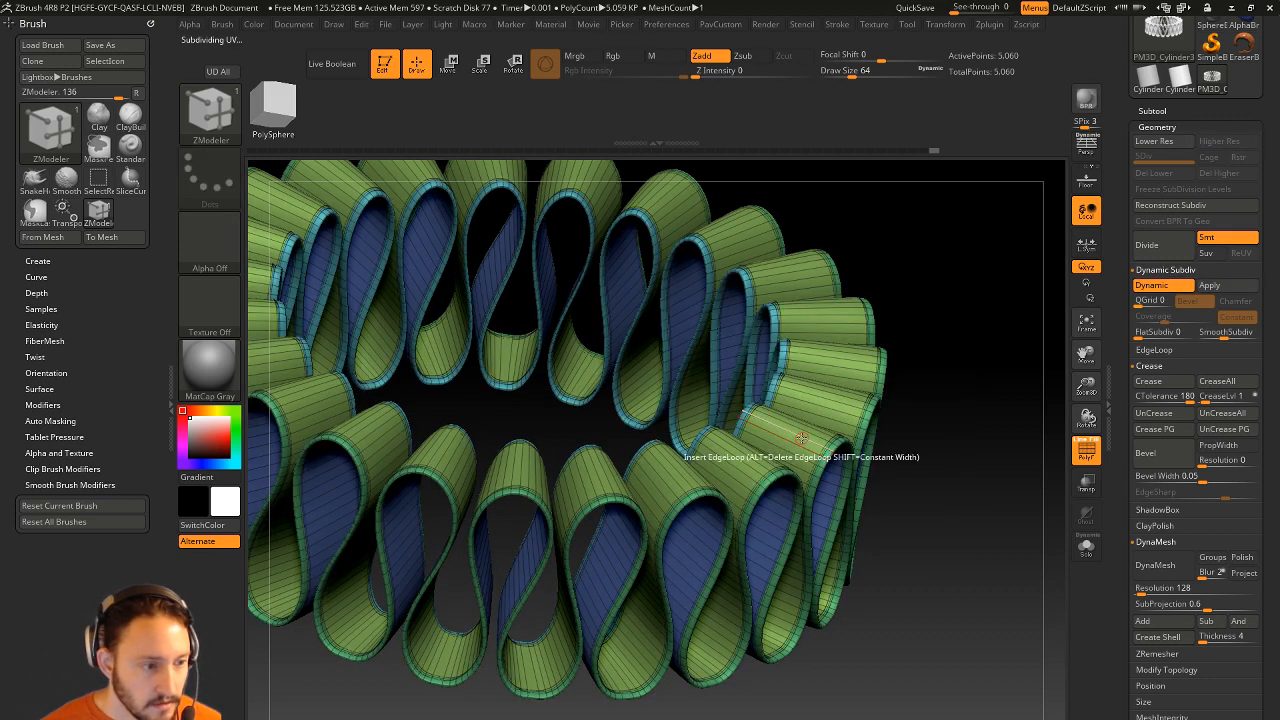
{"action": "left_click", "coordinate": [808, 444]}
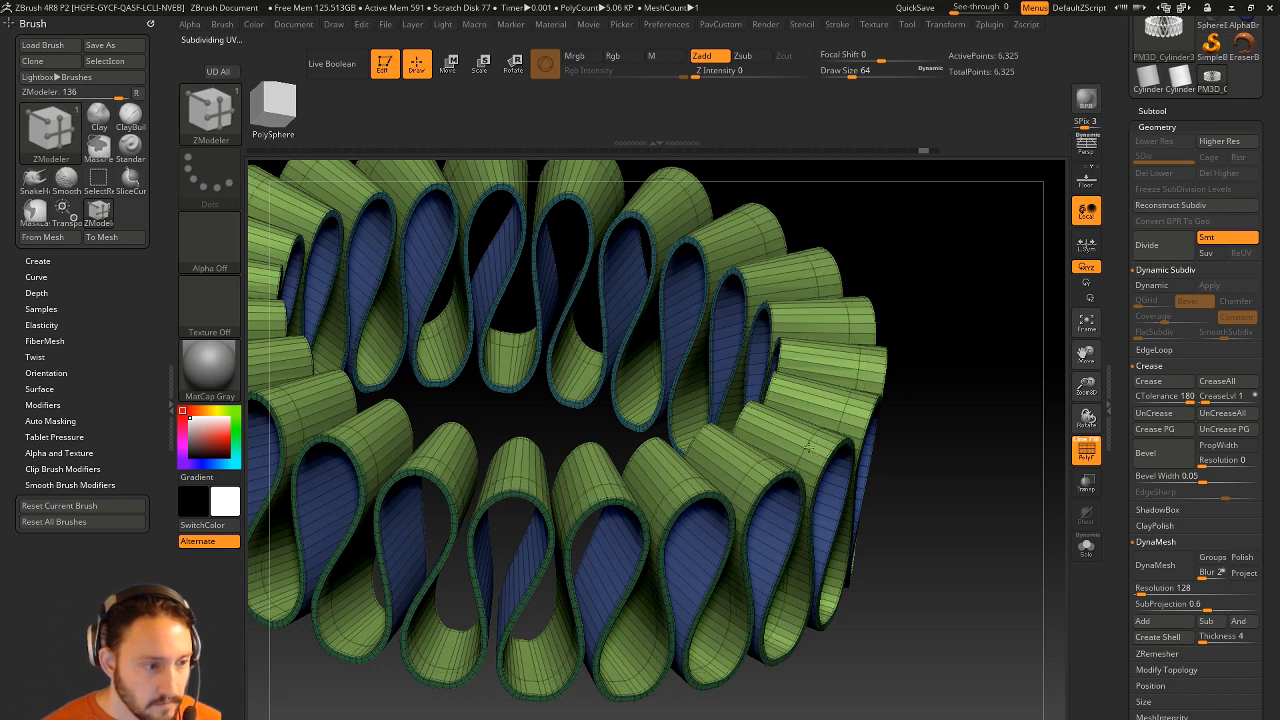
{"action": "left_click", "coordinate": [772, 422]}
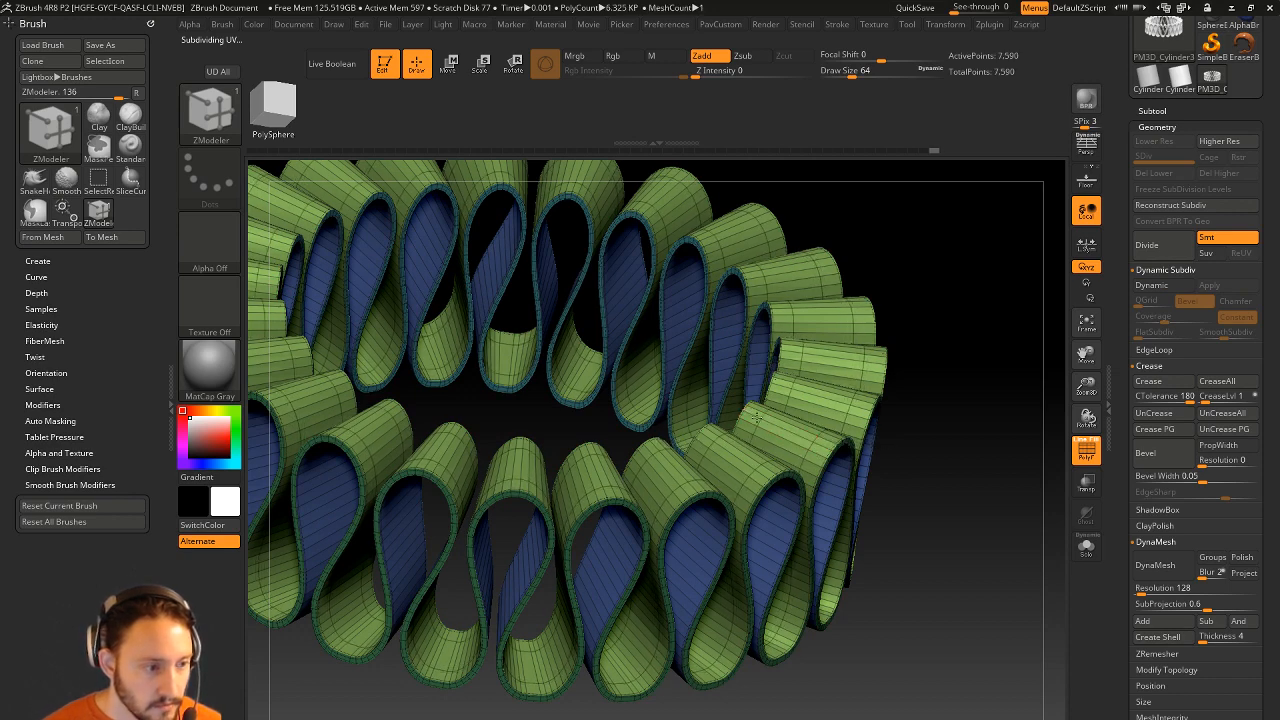
Step: Set the ZModeler polygon action to Do Nothing and insert two edge loops along the blue side of the band
{"action": "mouse_move", "coordinate": [937, 396]}
{"action": "left_mouse_down"}
{"action": "mouse_move", "coordinate": [936, 413]}
{"action": "mouse_move", "coordinate": [770, 490]}
{"action": "left_mouse_up"}
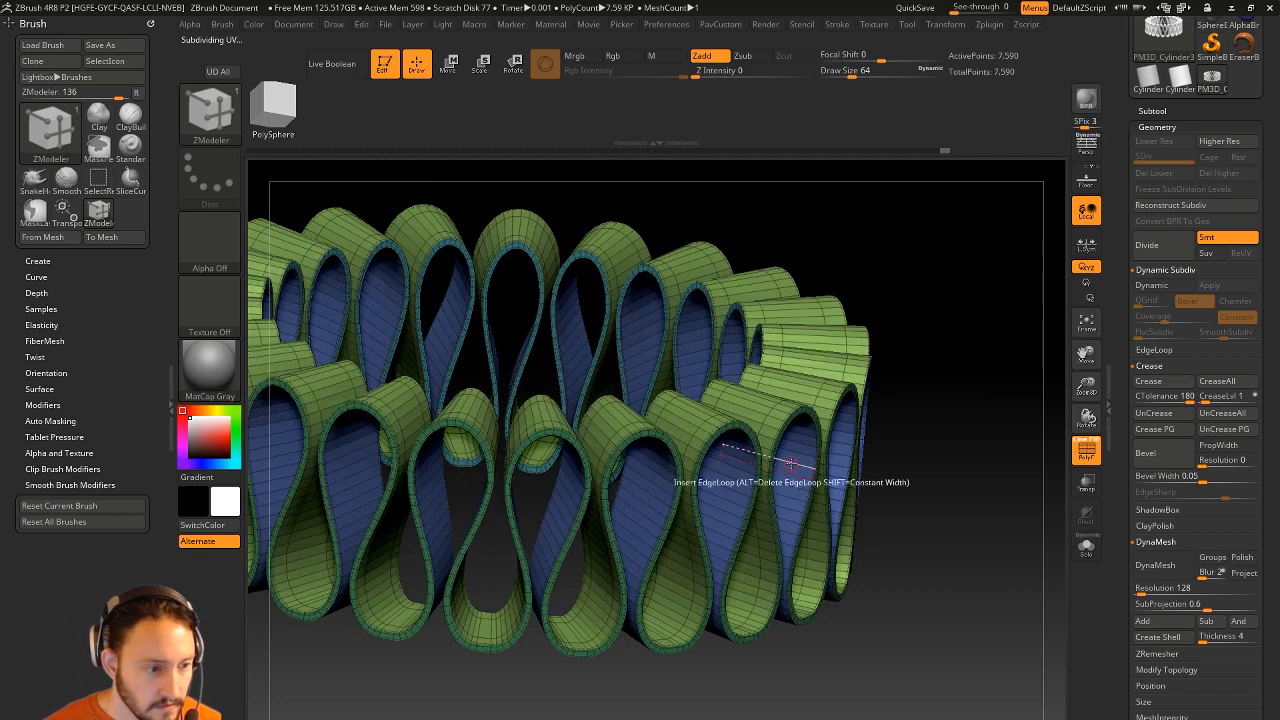
{"action": "key", "text": "ctrl"}
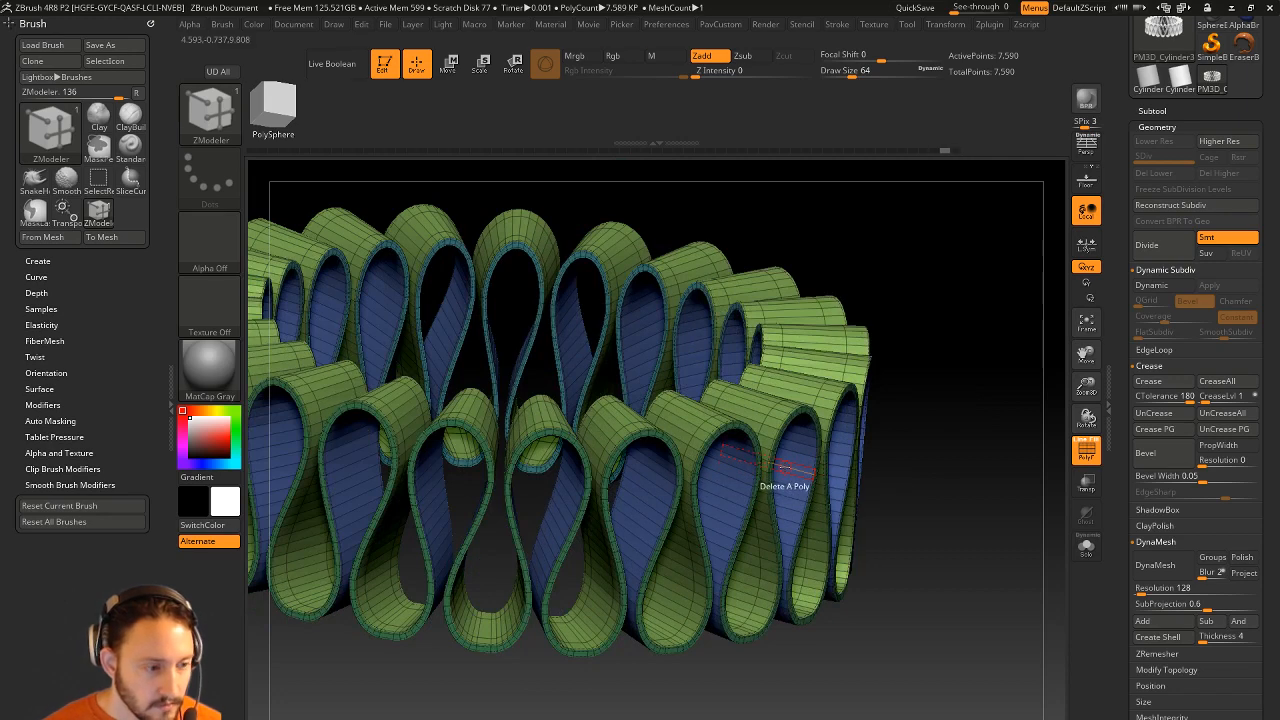
{"action": "key", "text": "space"}
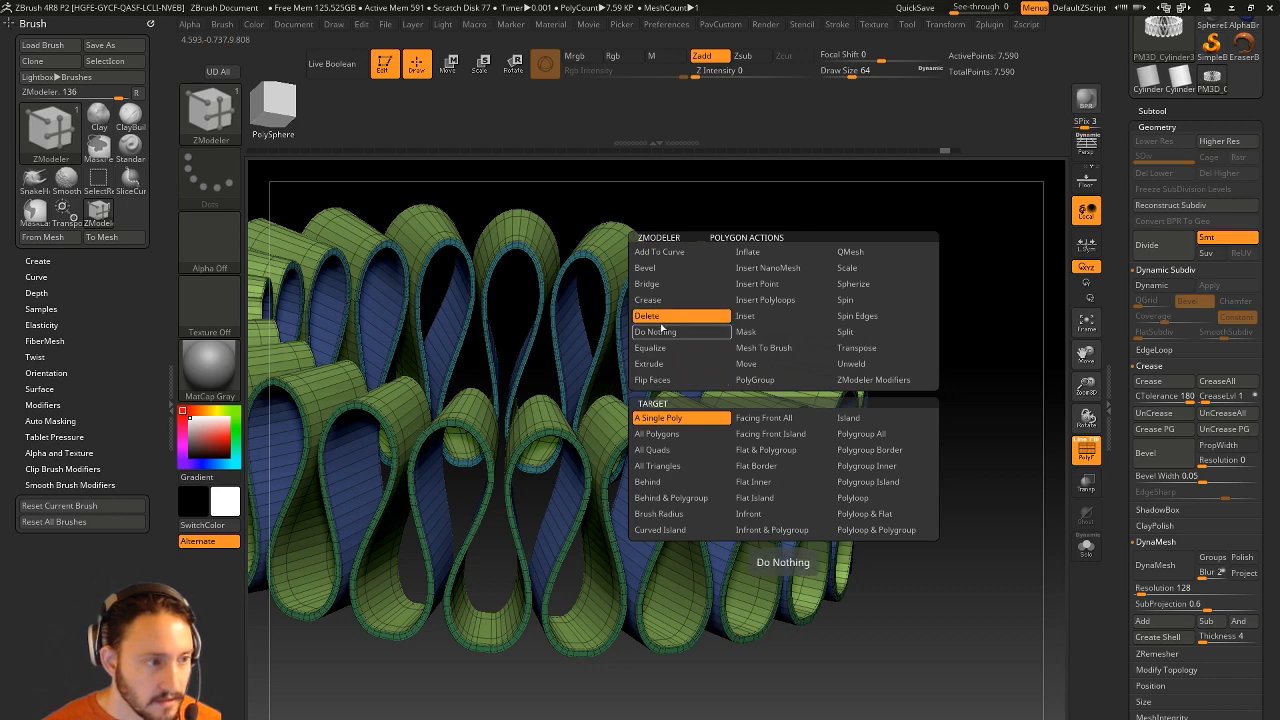
{"action": "left_click", "coordinate": [661, 330]}
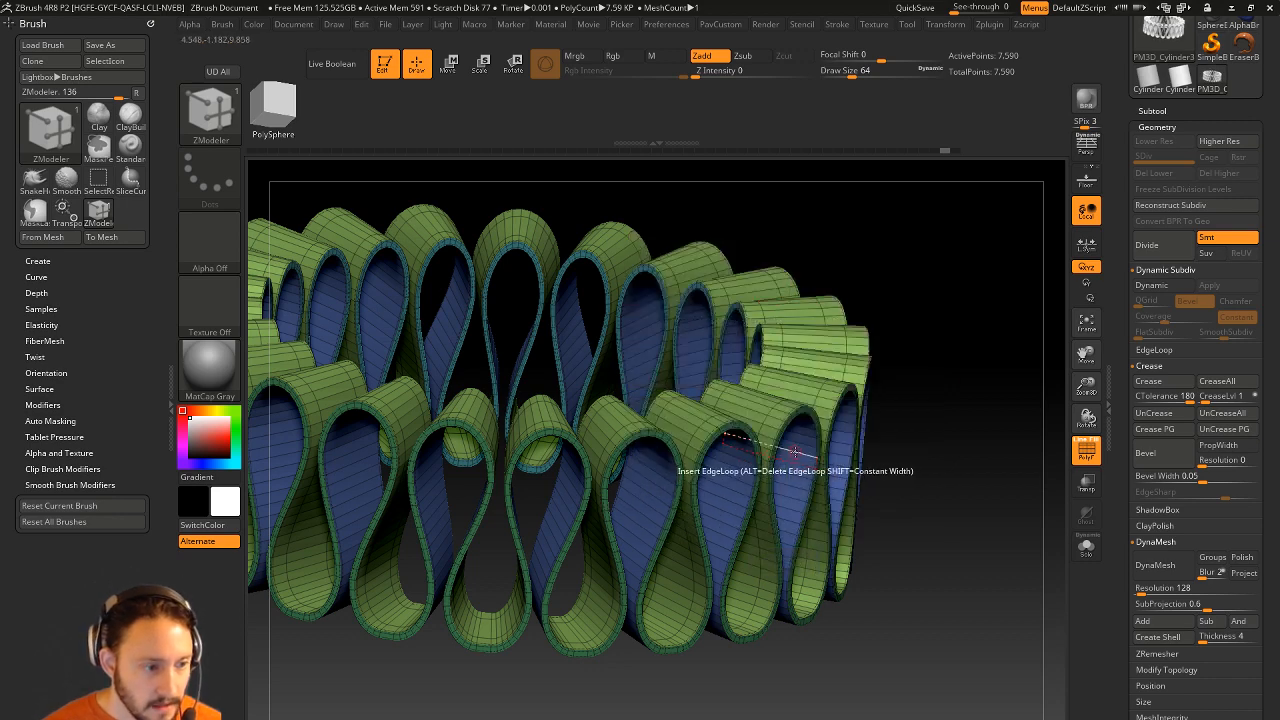
{"action": "left_click", "coordinate": [792, 452]}
{"action": "left_click_drag", "start_coordinate": [918, 436], "coordinate": [836, 414]}
{"action": "left_click", "coordinate": [758, 444]}
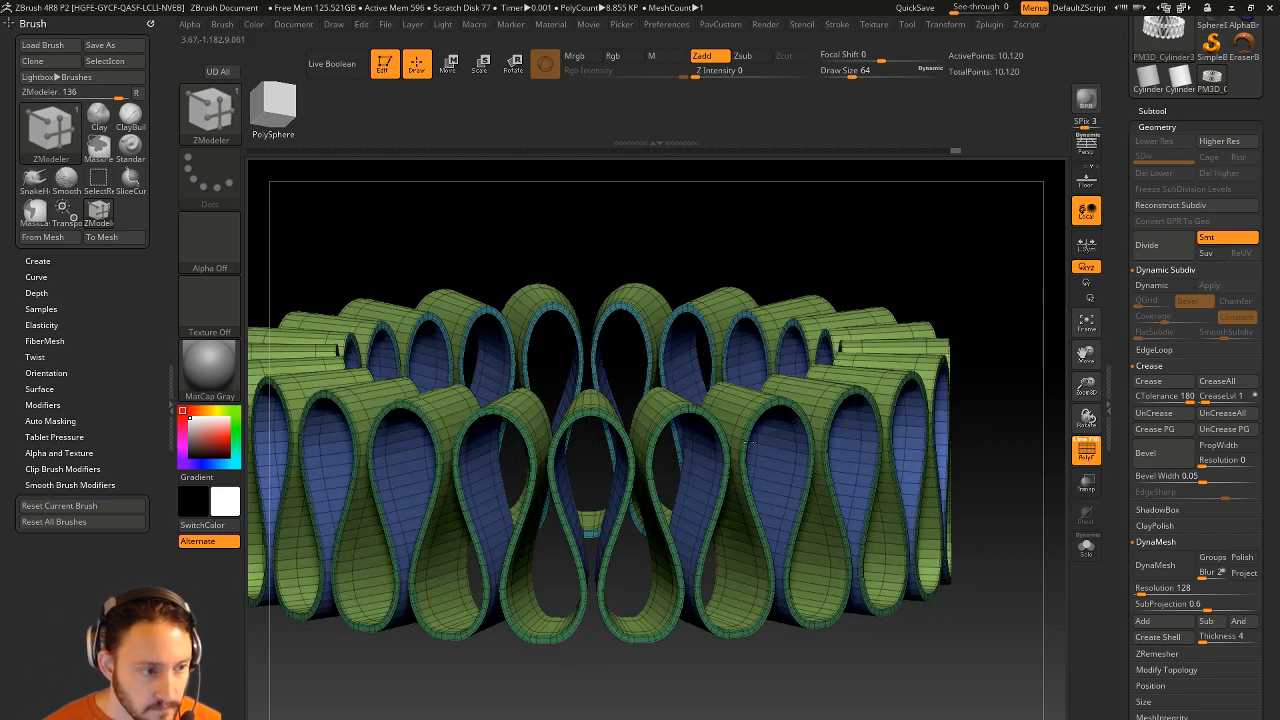
Step: Turn Dynamic Subdivision on with the polyframe hidden and view the whole ring from the side
{"action": "left_click_drag", "start_coordinate": [1013, 374], "coordinate": [986, 376], "text": "alt"}
{"action": "key", "text": "d"}
{"action": "key", "text": "shift+f"}
{"action": "left_click_drag", "start_coordinate": [991, 431], "coordinate": [989, 400]}
{"action": "left_click_drag", "start_coordinate": [989, 400], "coordinate": [960, 392], "text": "alt"}
{"action": "scroll", "coordinate": [1140, 430], "scroll_direction": "up", "scroll_amount": 3}
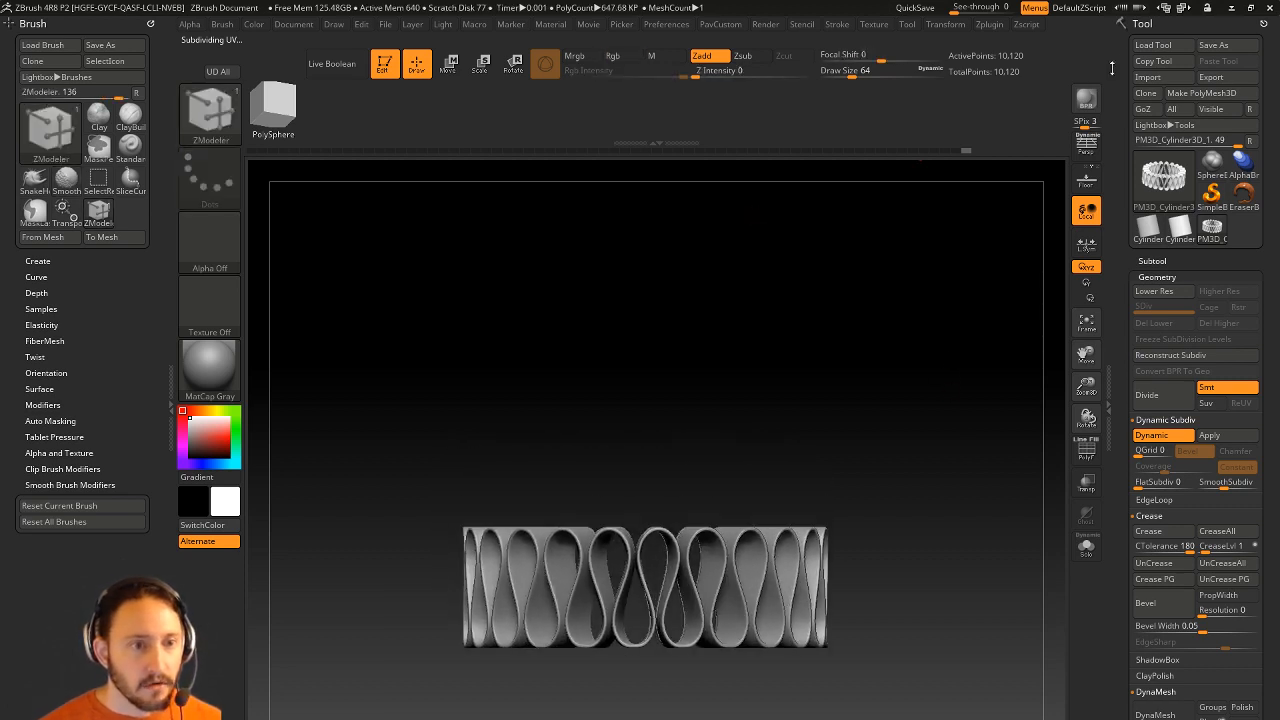
Step: Switch to the Chrome browser and open the pavstation Synology DiskStation page
{"action": "key", "text": "super"}
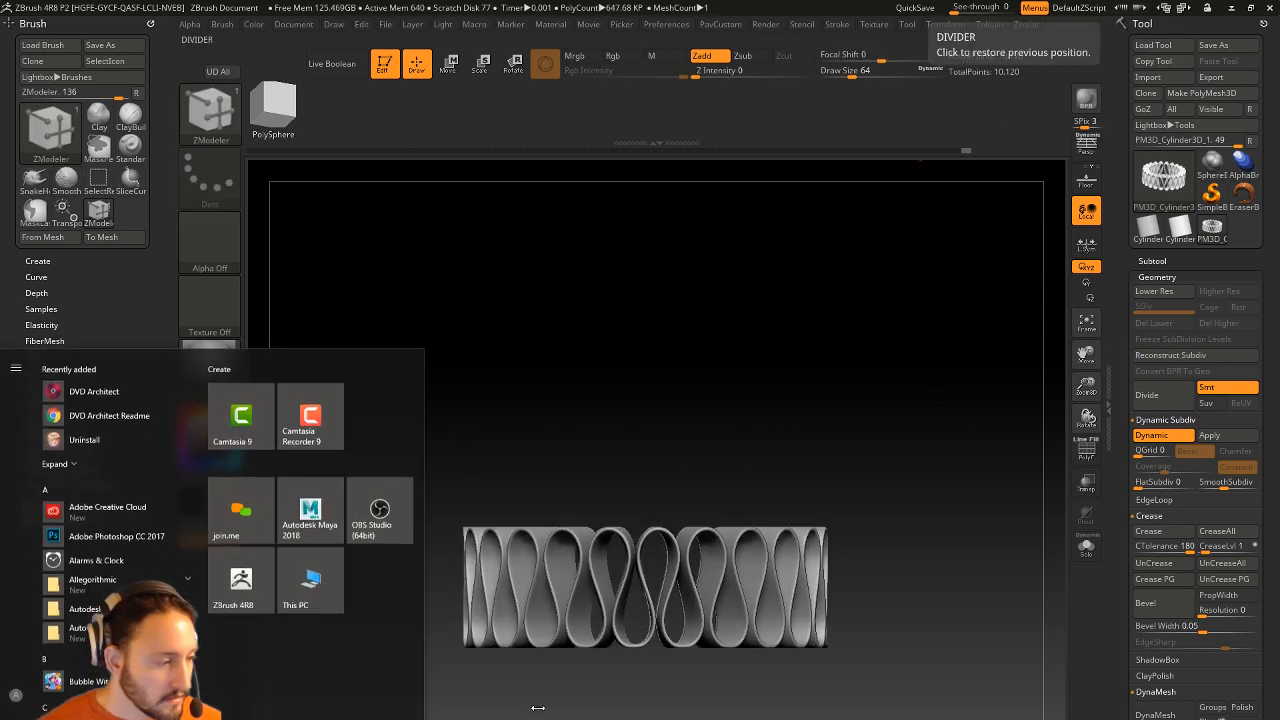
{"action": "key", "text": "super"}
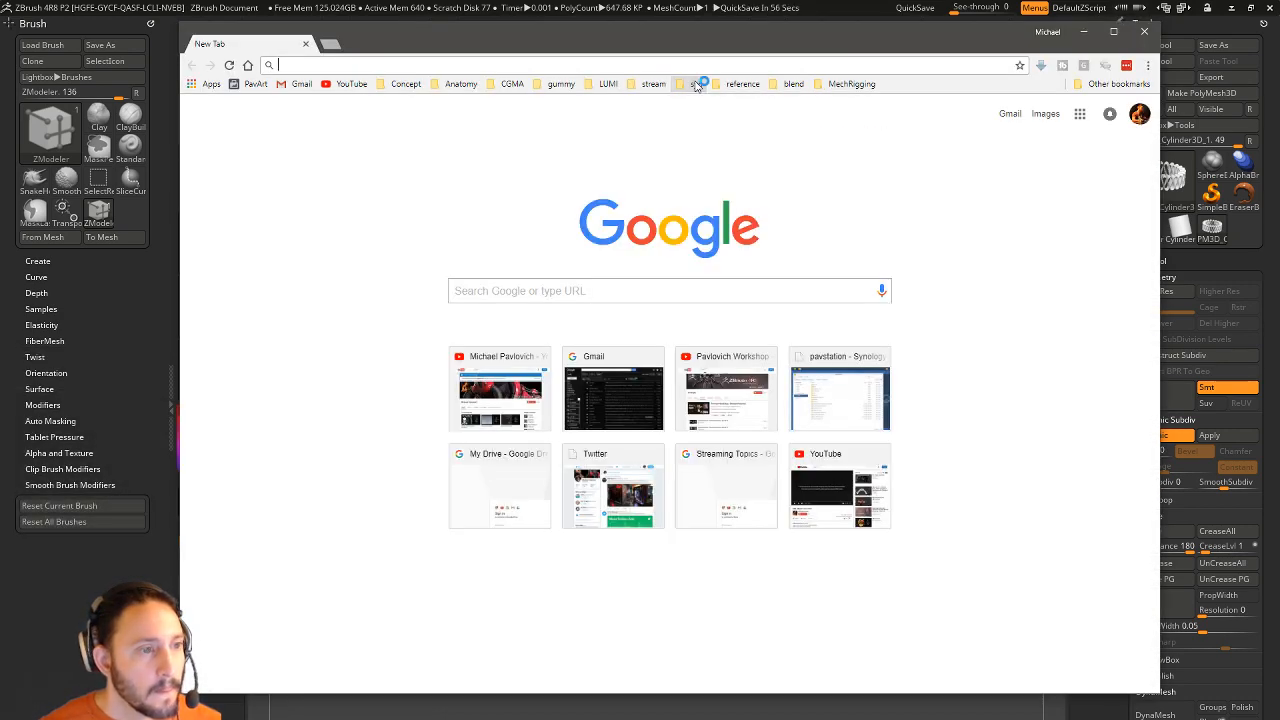
{"action": "left_click_drag", "start_coordinate": [625, 40], "coordinate": [450, 670]}
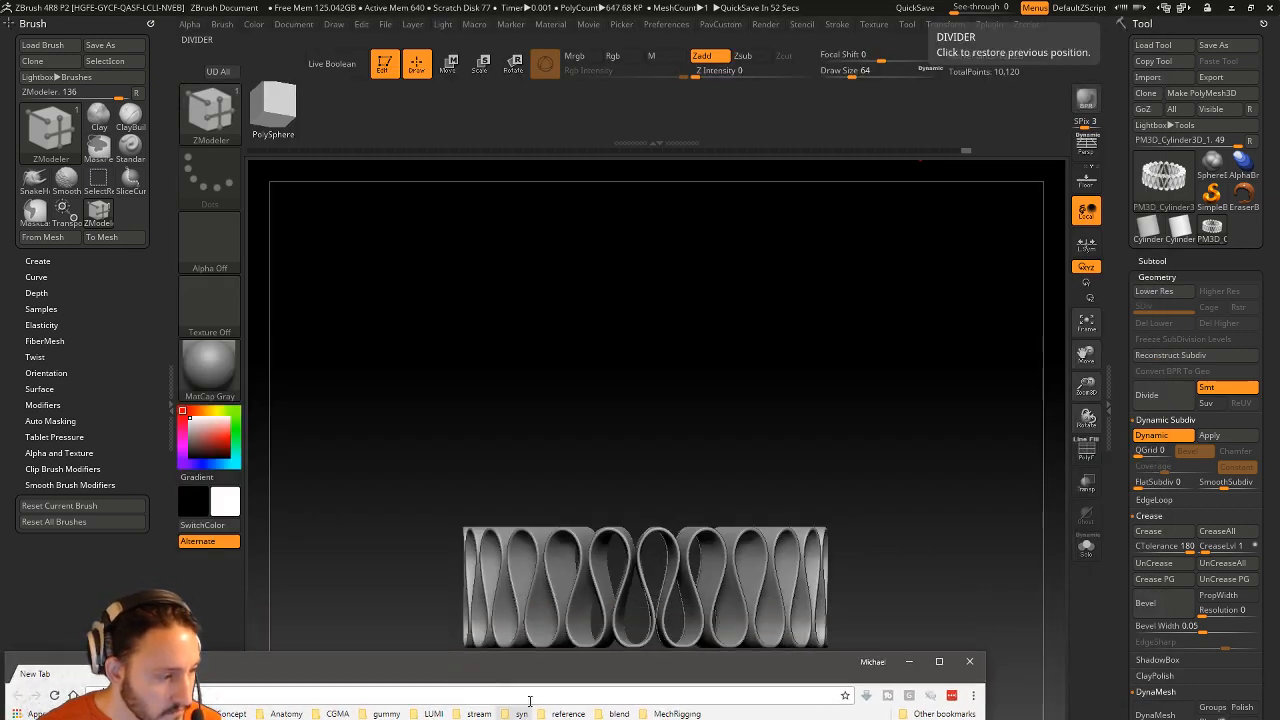
{"action": "left_click_drag", "start_coordinate": [535, 682], "coordinate": [534, 717]}
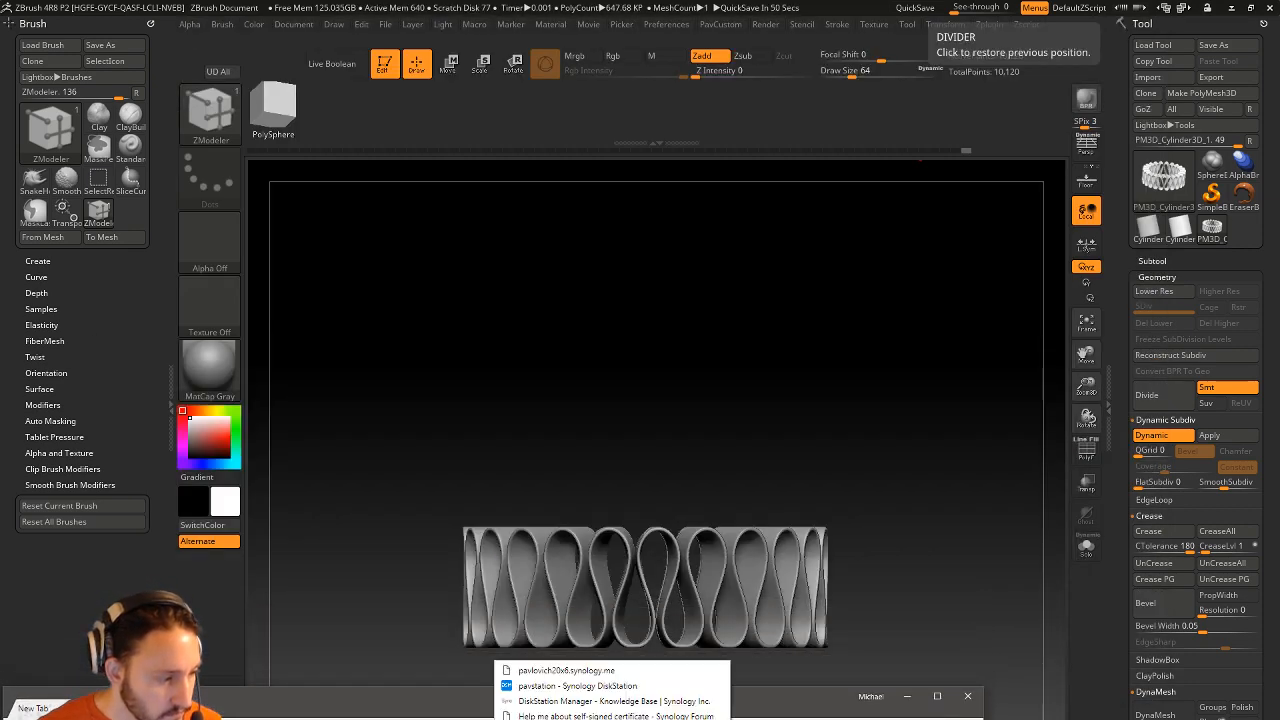
{"action": "left_click", "coordinate": [556, 686]}
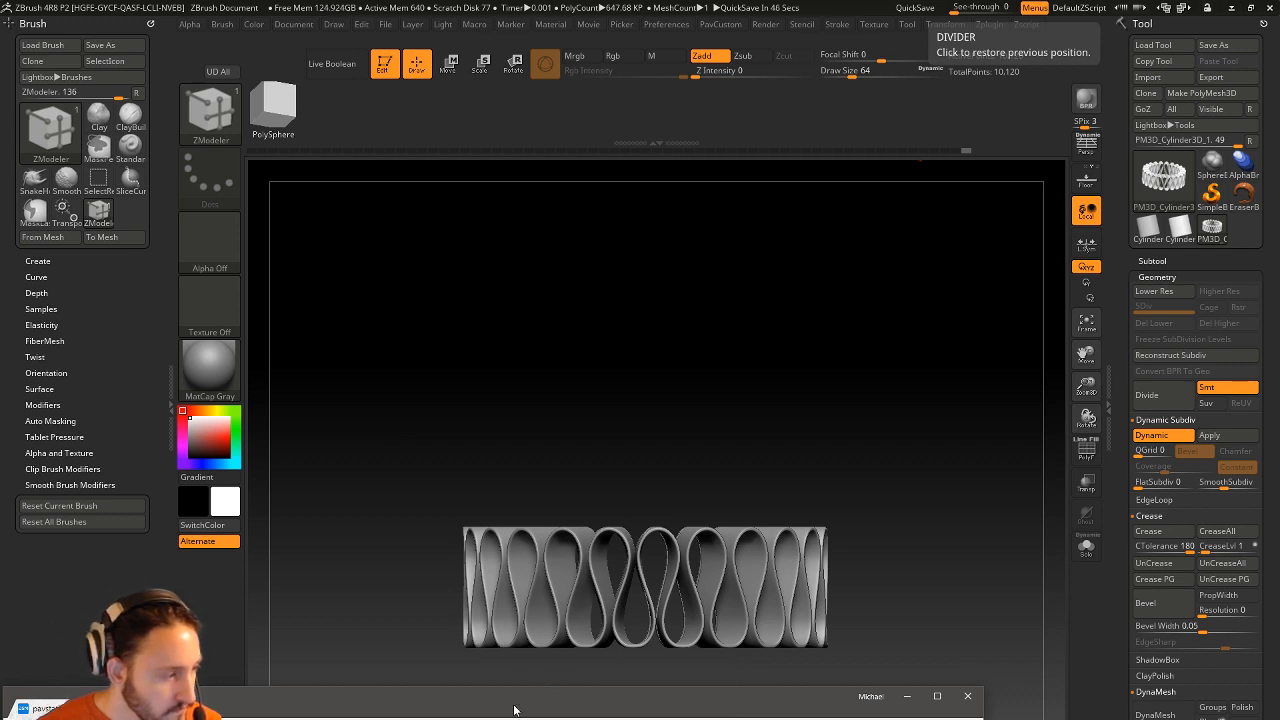
{"action": "left_click_drag", "start_coordinate": [507, 710], "coordinate": [226, 302]}
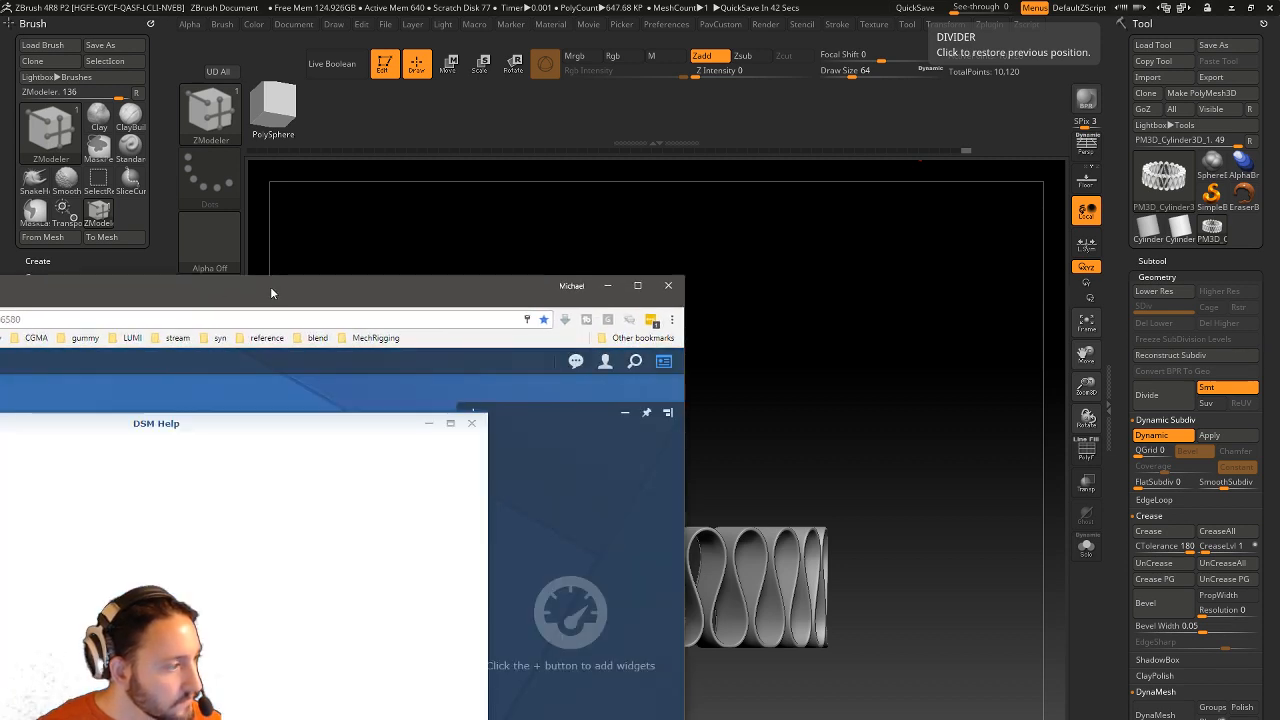
Step: Close the DSM Help window, open the transfer folder in File Station, and sort its contents by modified date
{"action": "left_click", "coordinate": [471, 423]}
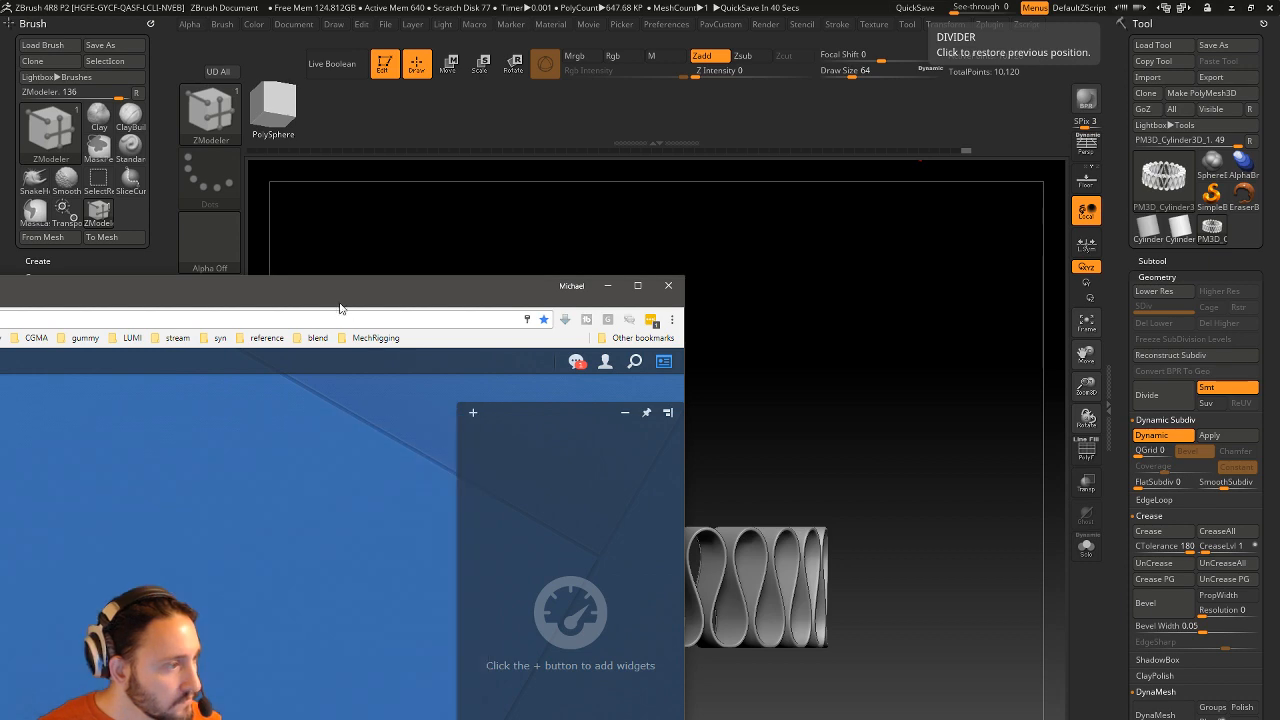
{"action": "left_click_drag", "start_coordinate": [340, 309], "coordinate": [1224, 500]}
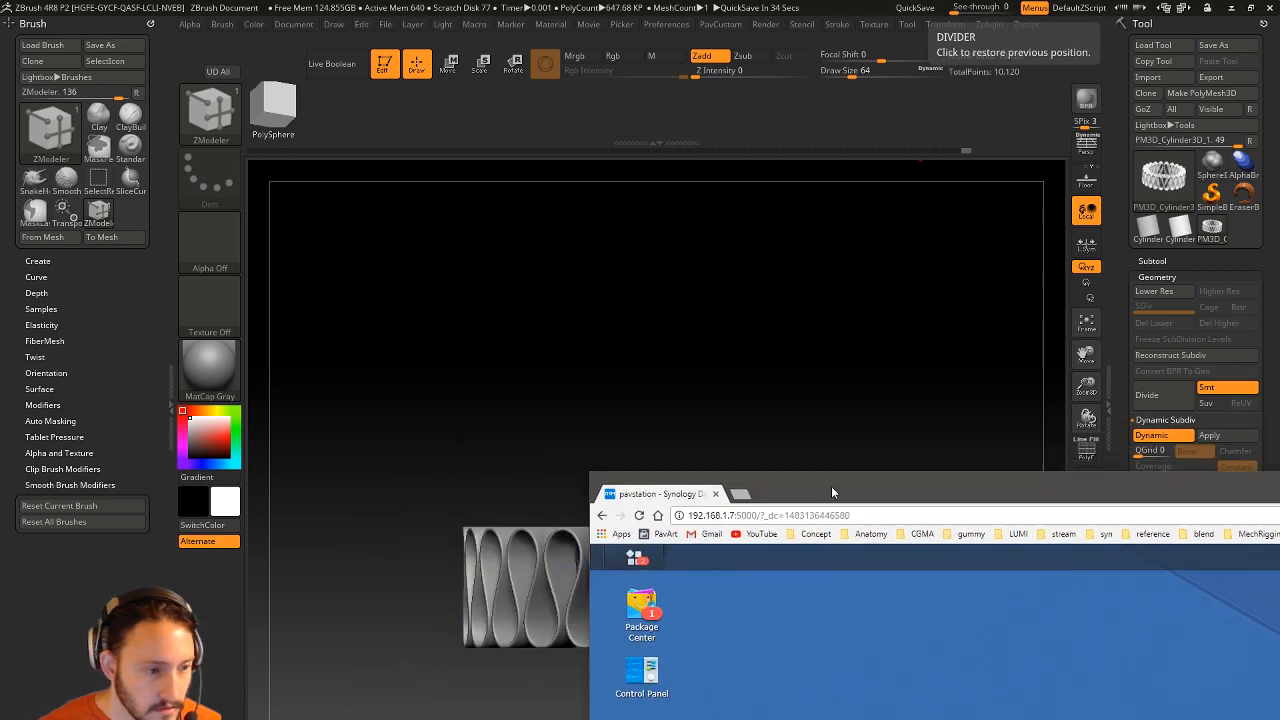
{"action": "left_click_drag", "start_coordinate": [831, 486], "coordinate": [165, 327]}
{"action": "left_click", "coordinate": [28, 612]}
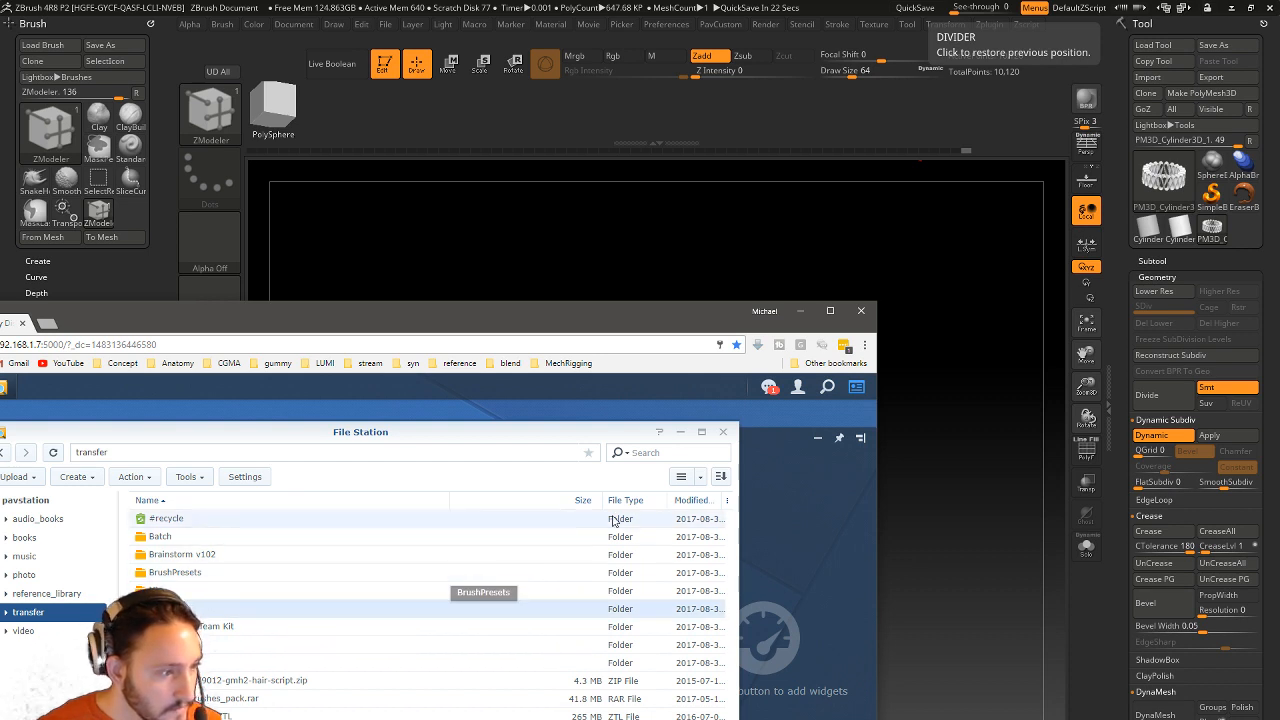
{"action": "left_click", "coordinate": [680, 501]}
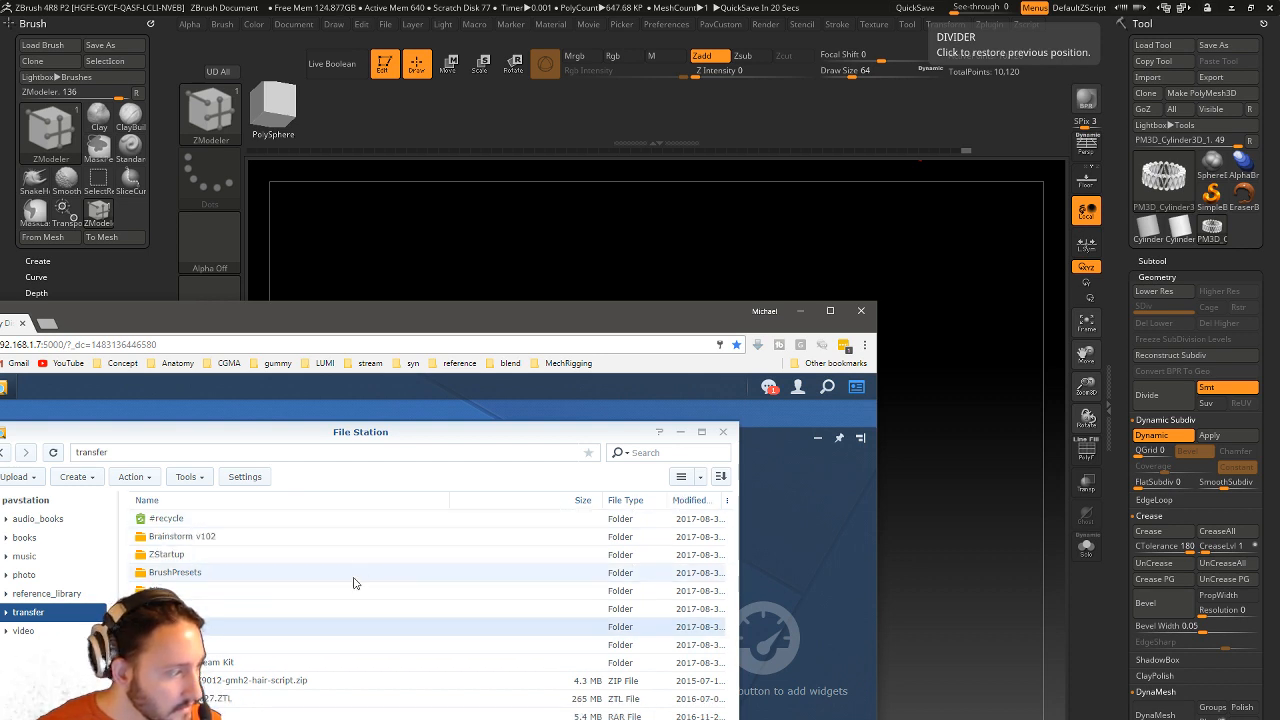
Step: Minimize ZBrush to the desktop, download Body_Refine027.ZTL from the transfer folder in File Station, and close the browser
{"action": "left_click_drag", "start_coordinate": [330, 333], "coordinate": [279, 214]}
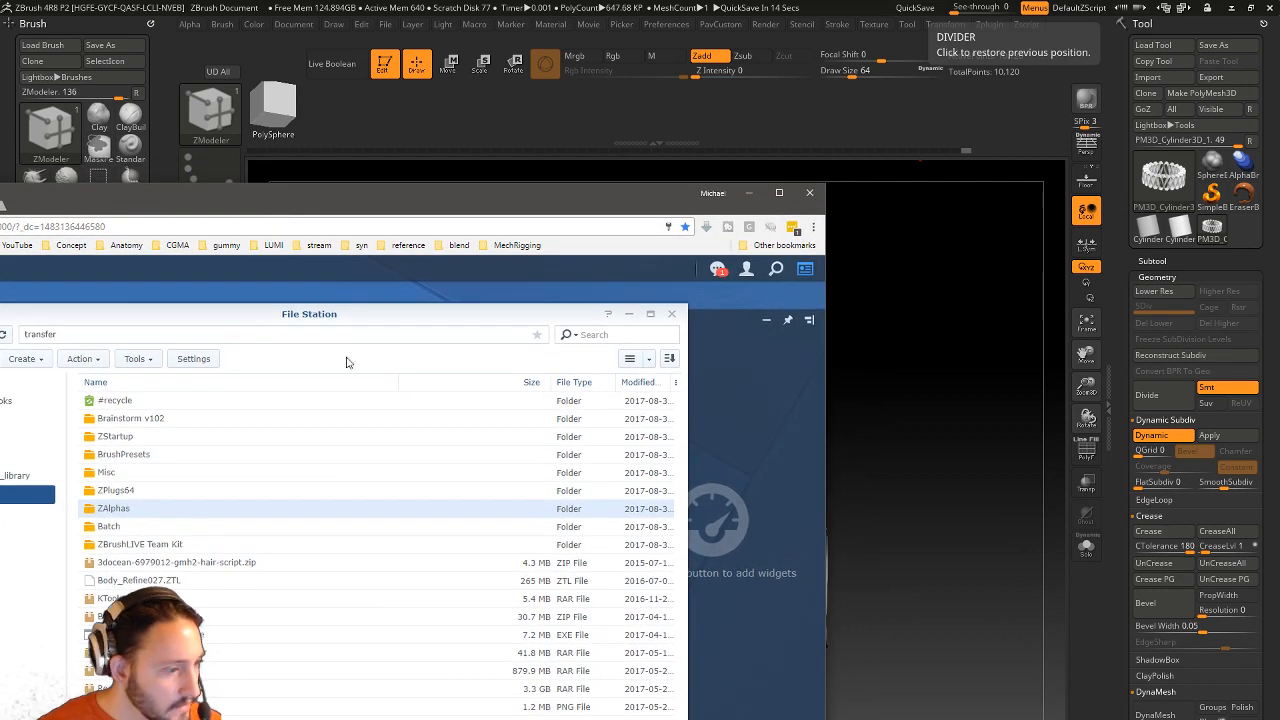
{"action": "left_click", "coordinate": [1228, 8]}
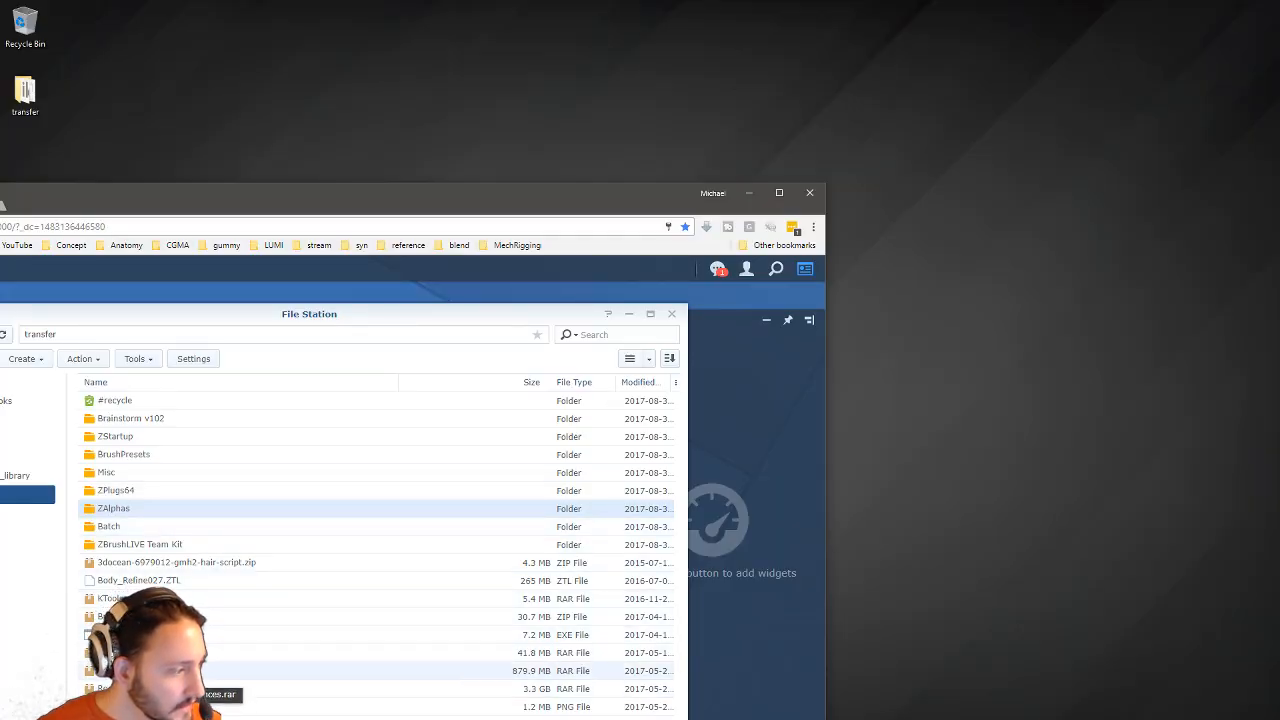
{"action": "right_click", "coordinate": [172, 582]}
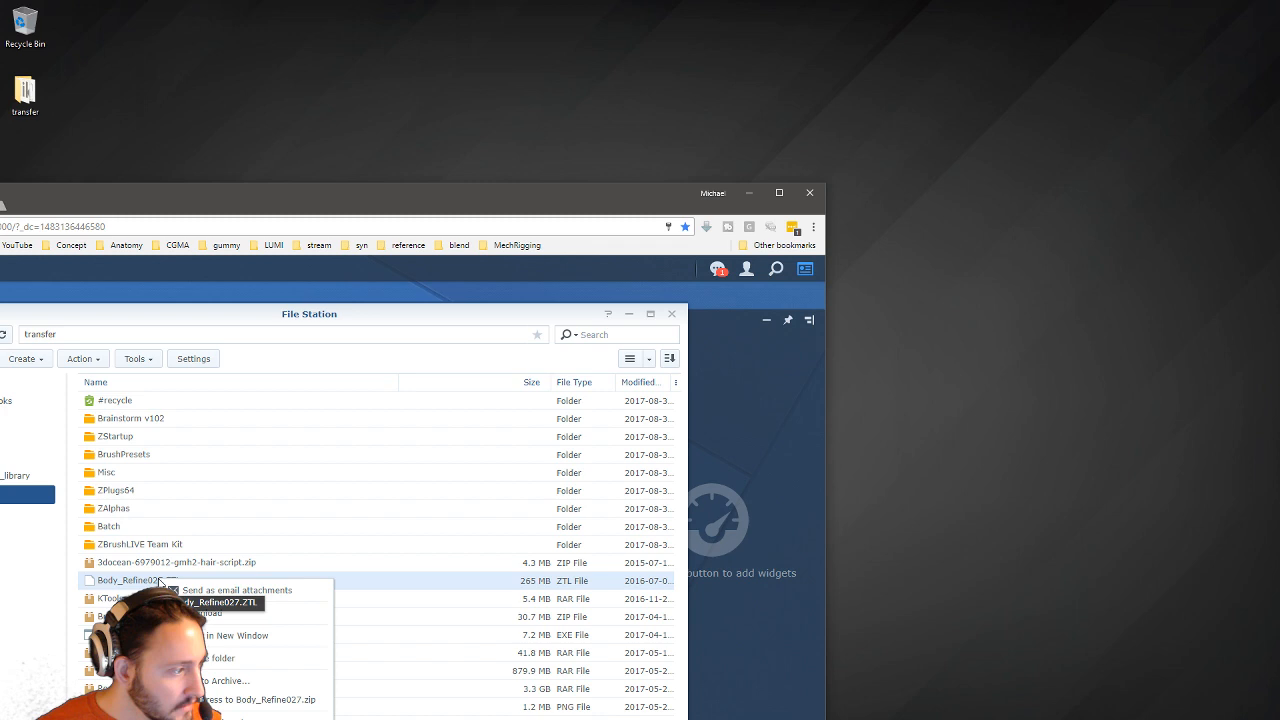
{"action": "left_click", "coordinate": [218, 613]}
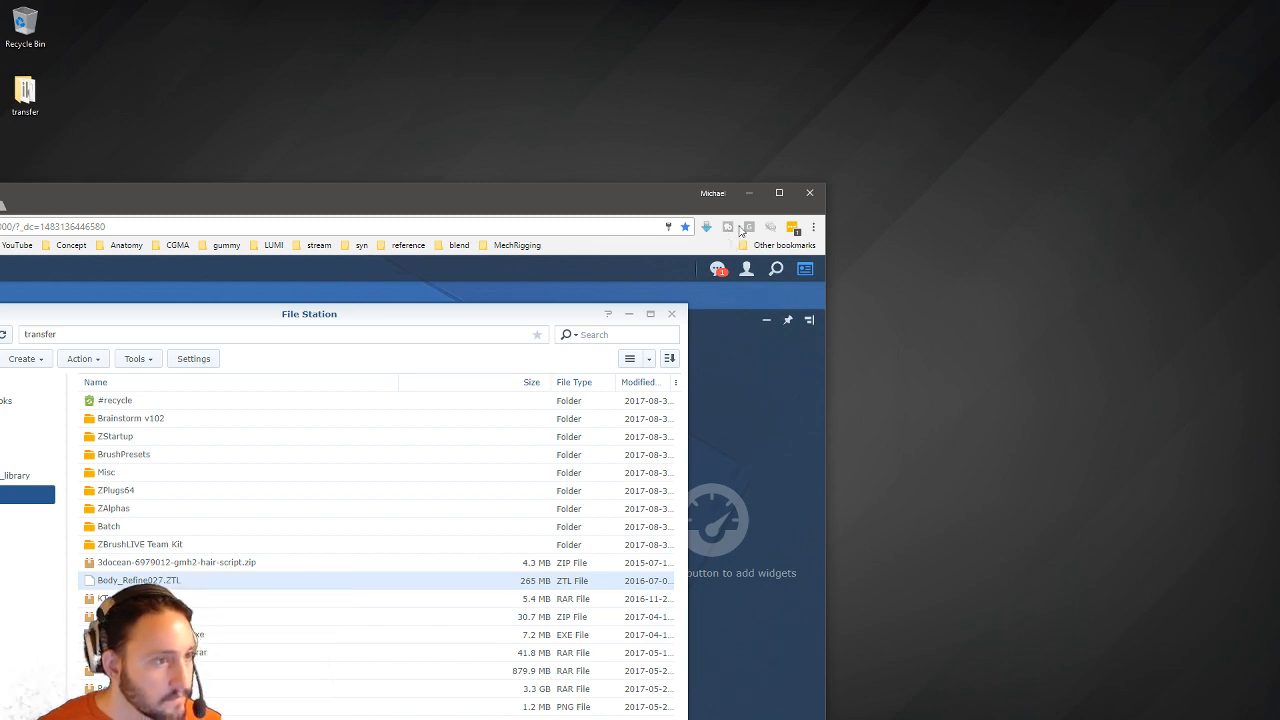
{"action": "left_click", "coordinate": [810, 195]}
Step: Move Body_Refine027.ZTL from the Downloads folder to the desktop in File Explorer, placing its icon near the transfer folder
{"action": "key", "text": "super"}
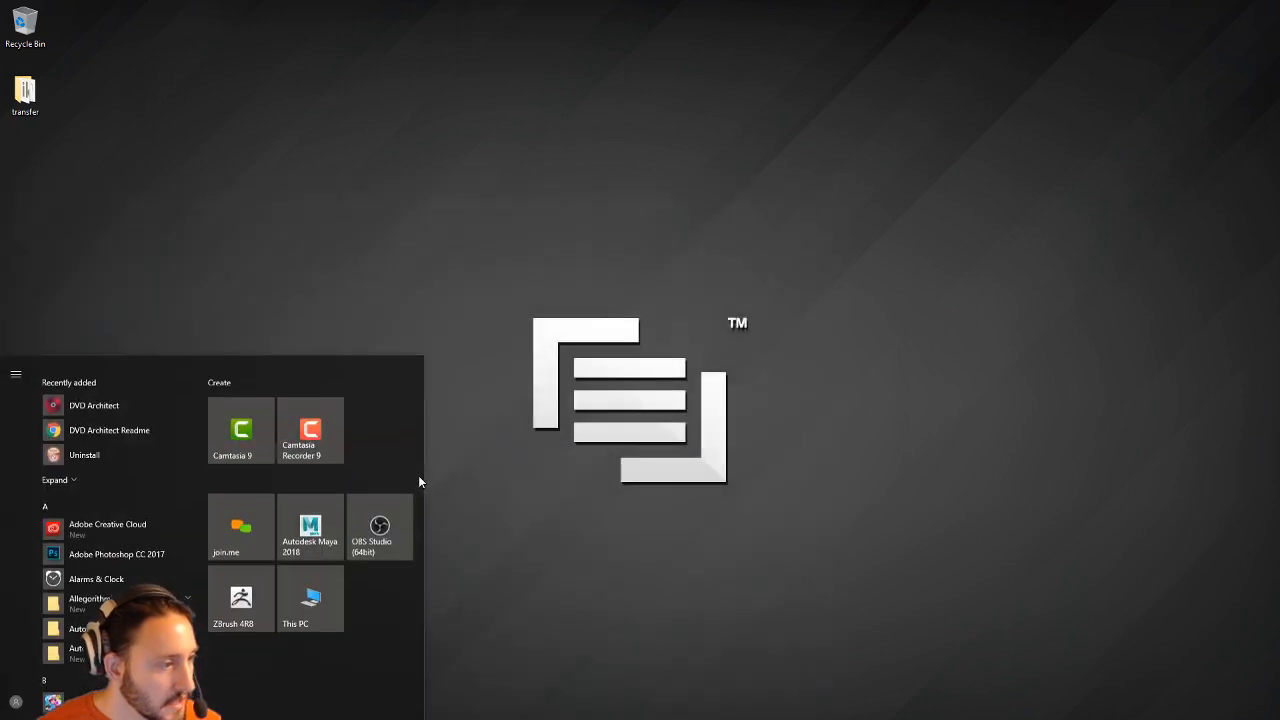
{"action": "left_click", "coordinate": [303, 575]}
{"action": "left_click", "coordinate": [99, 304]}
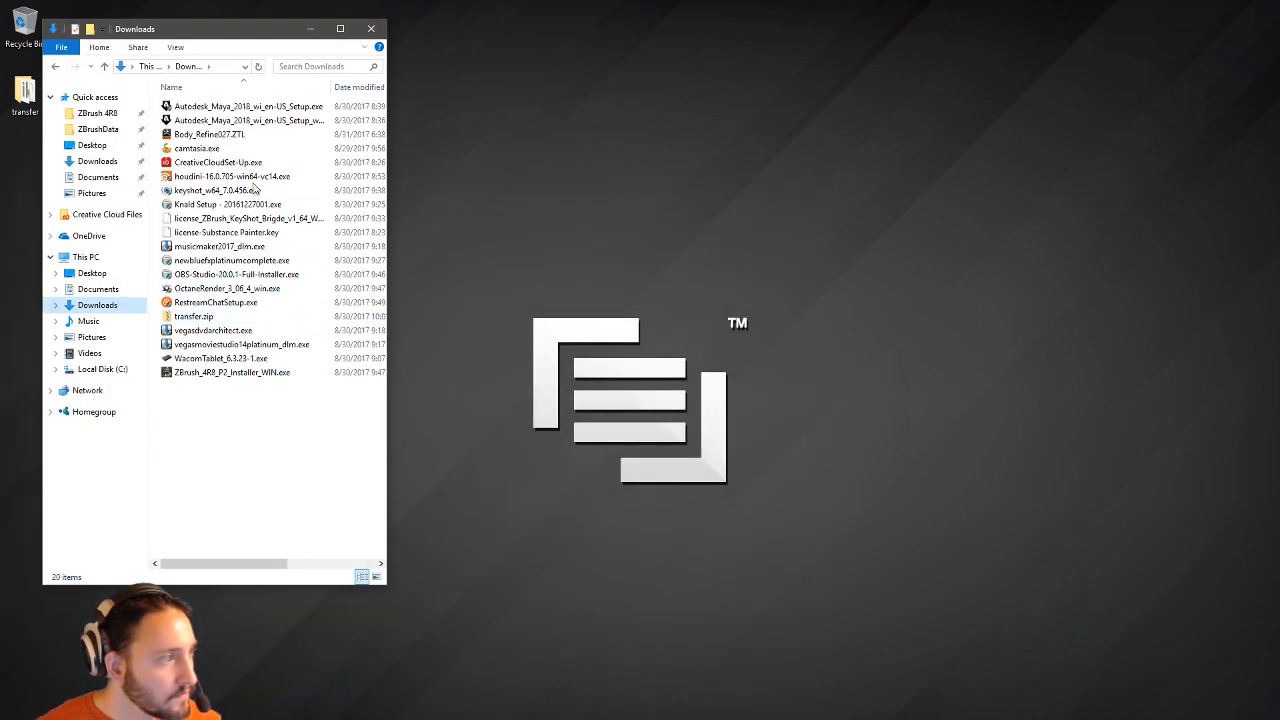
{"action": "right_click_drag", "start_coordinate": [226, 140], "coordinate": [728, 243]}
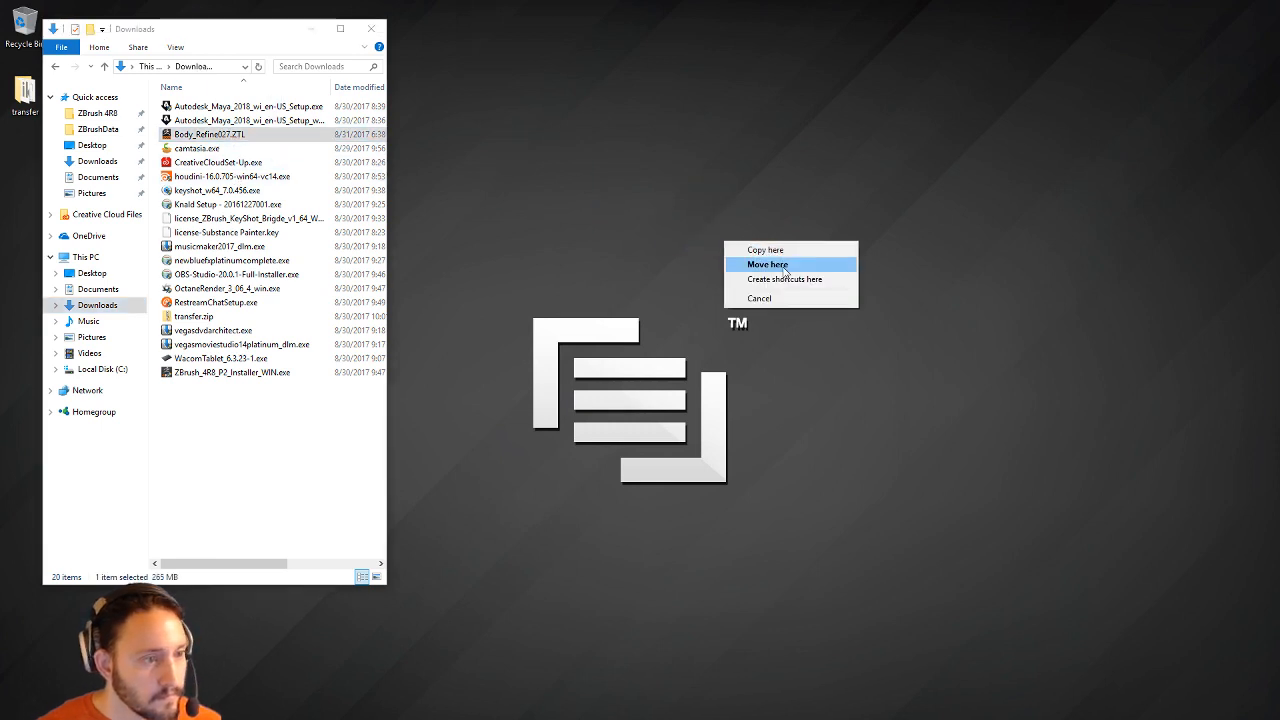
{"action": "left_click", "coordinate": [745, 263]}
{"action": "left_click", "coordinate": [371, 28]}
{"action": "left_click_drag", "start_coordinate": [734, 235], "coordinate": [38, 154]}
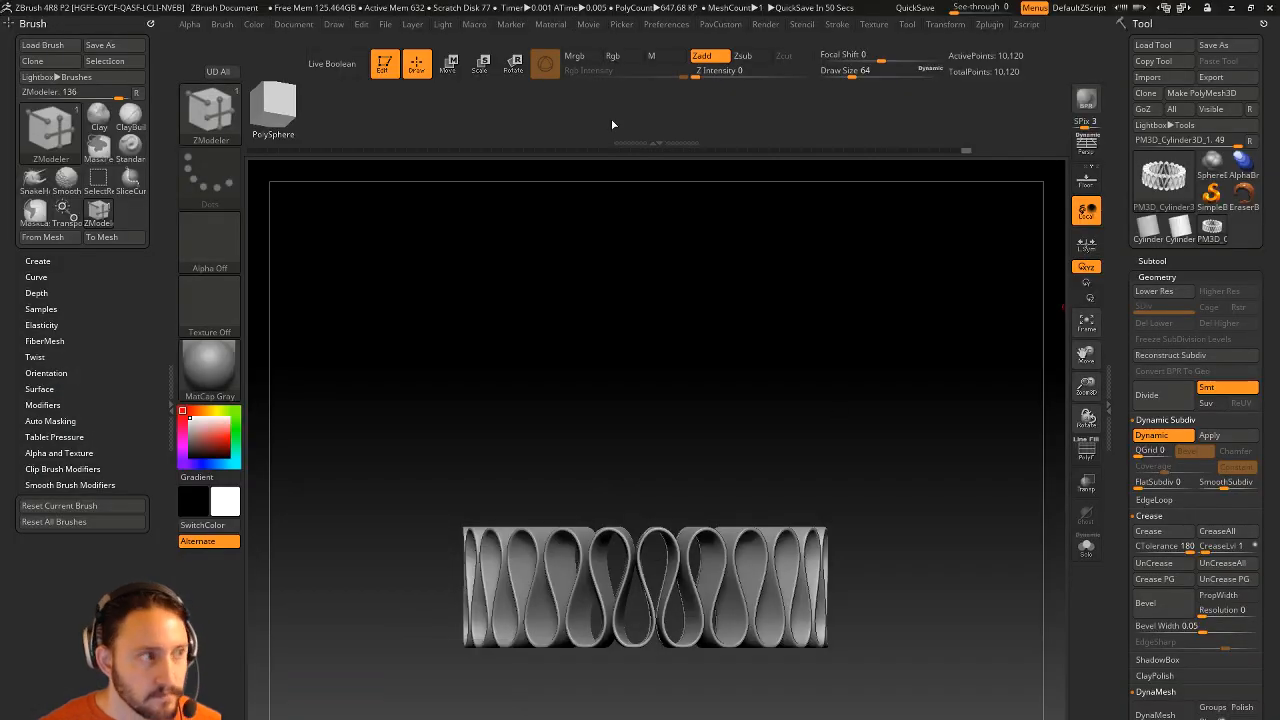
Step: Load Body_Refine027.ZTL as a tool in ZBrush
{"action": "left_click", "coordinate": [1153, 45]}
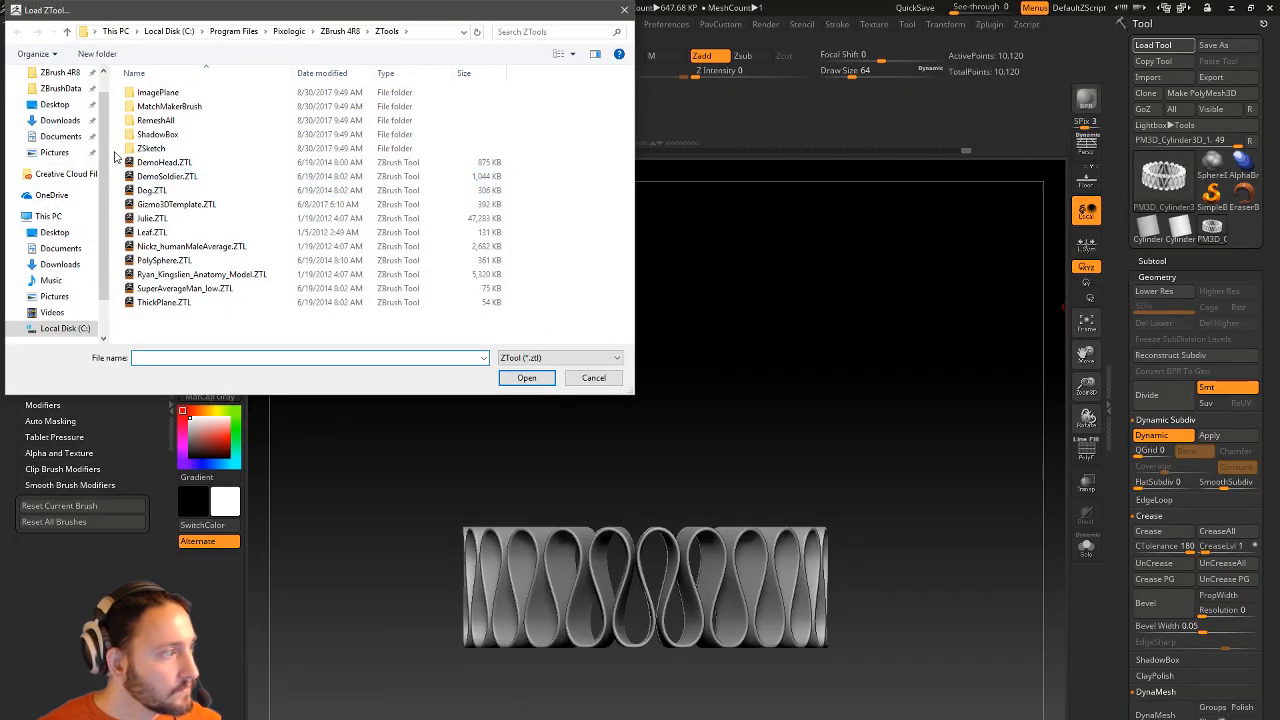
{"action": "left_click", "coordinate": [55, 131]}
{"action": "double_click", "coordinate": [223, 105]}
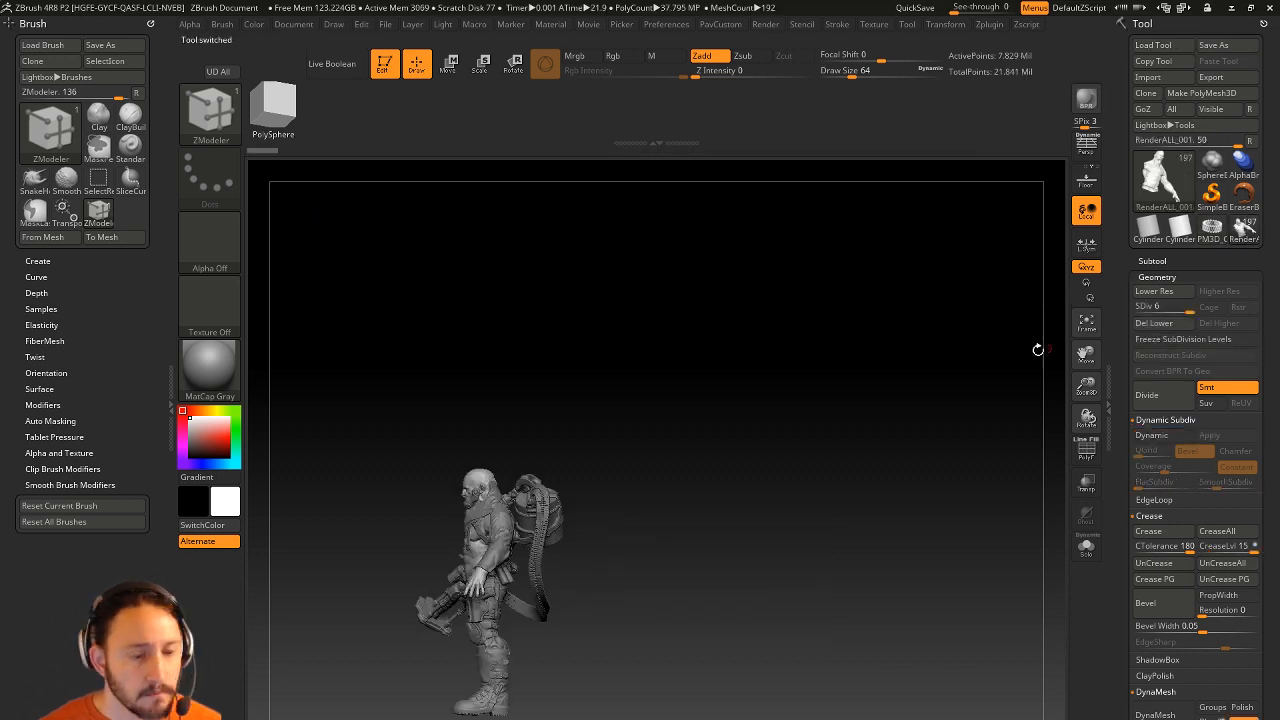
Step: Move the RenderALL_001 upper-body subtool to the start of the subtool list and delete all other subtools
{"action": "left_click", "coordinate": [1152, 261]}
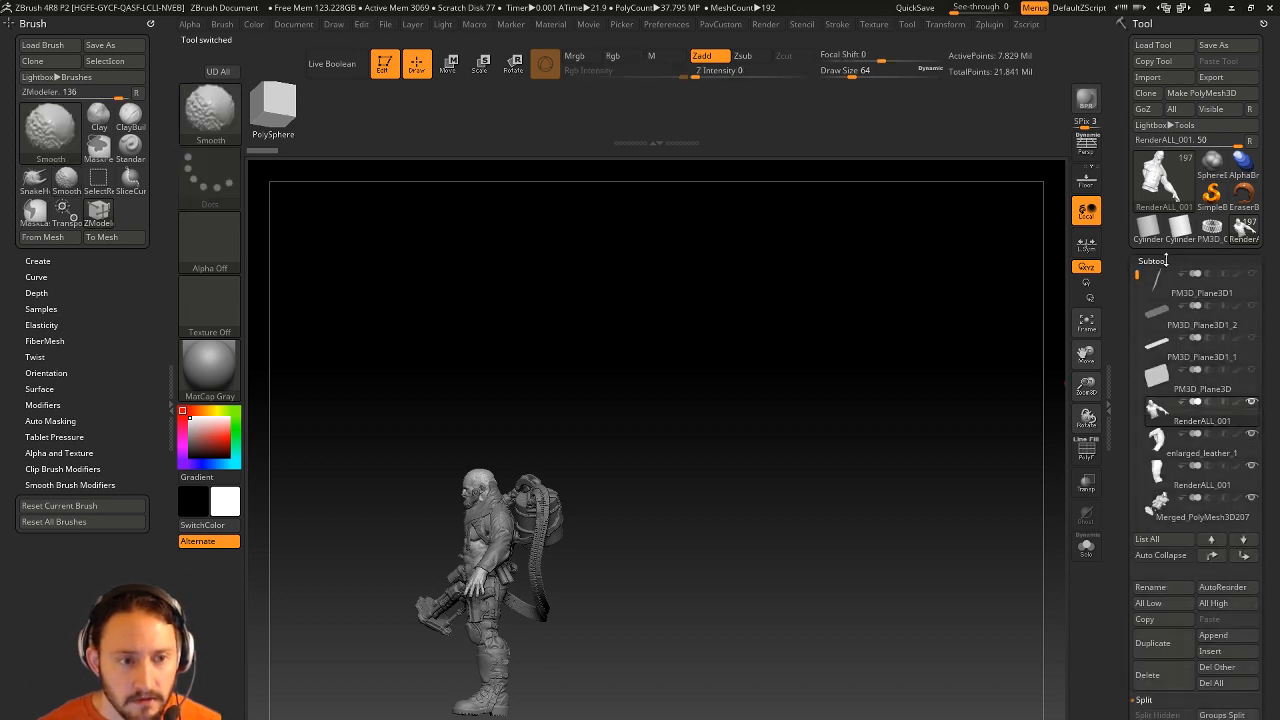
{"action": "left_click", "coordinate": [1211, 539], "text": "shift"}
{"action": "left_click", "coordinate": [1217, 667]}
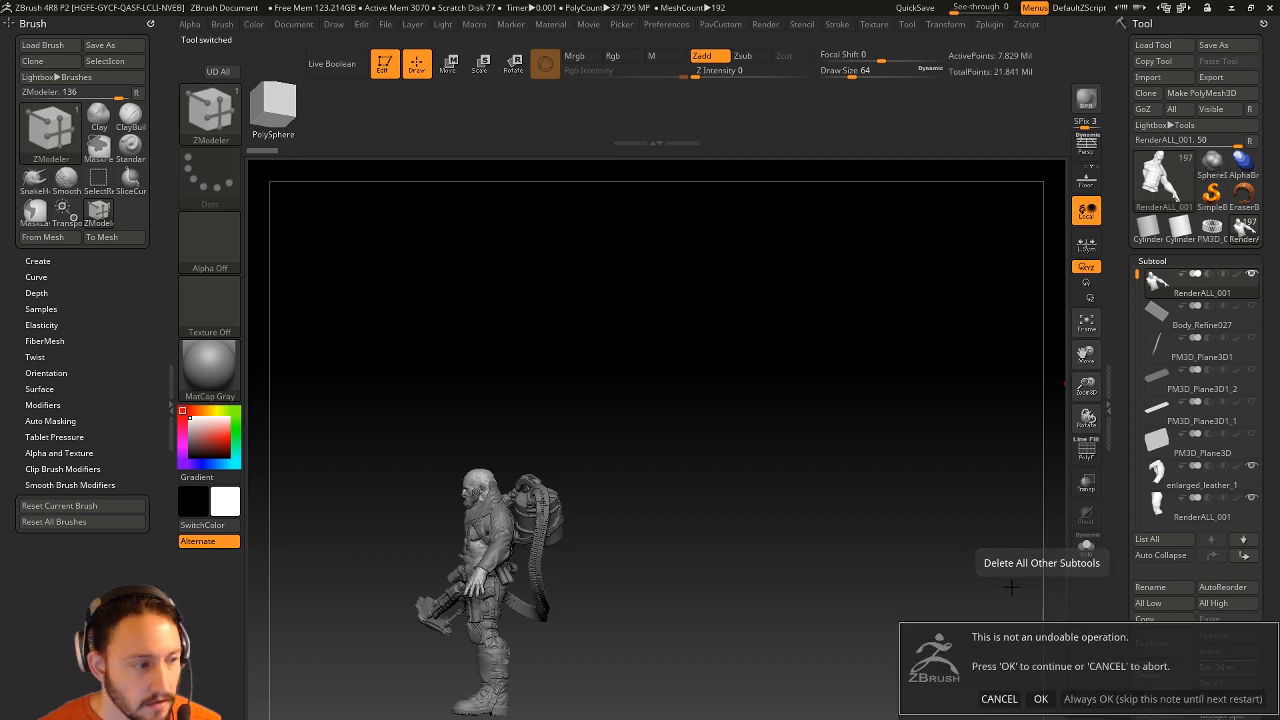
{"action": "left_click", "coordinate": [1128, 697]}
Step: Try to mirror the upper-body mesh from a front view
{"action": "left_click_drag", "start_coordinate": [666, 440], "coordinate": [814, 459]}
{"action": "key", "text": "space"}
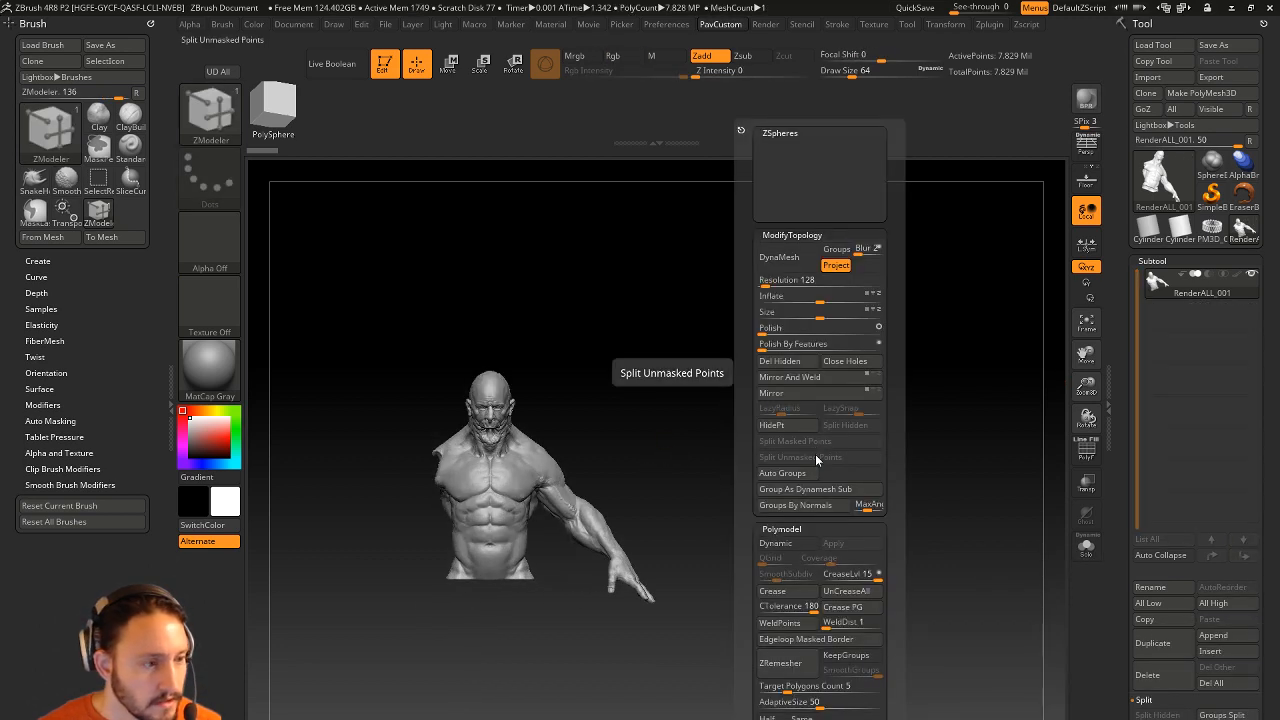
{"action": "left_click", "coordinate": [814, 401]}
Step: Lower the upper-body mesh to subdivision level 5, remove the higher level, and try Mirror on it
{"action": "left_click_drag", "start_coordinate": [1123, 420], "coordinate": [1128, 211]}
{"action": "left_click_drag", "start_coordinate": [1175, 346], "coordinate": [1174, 349]}
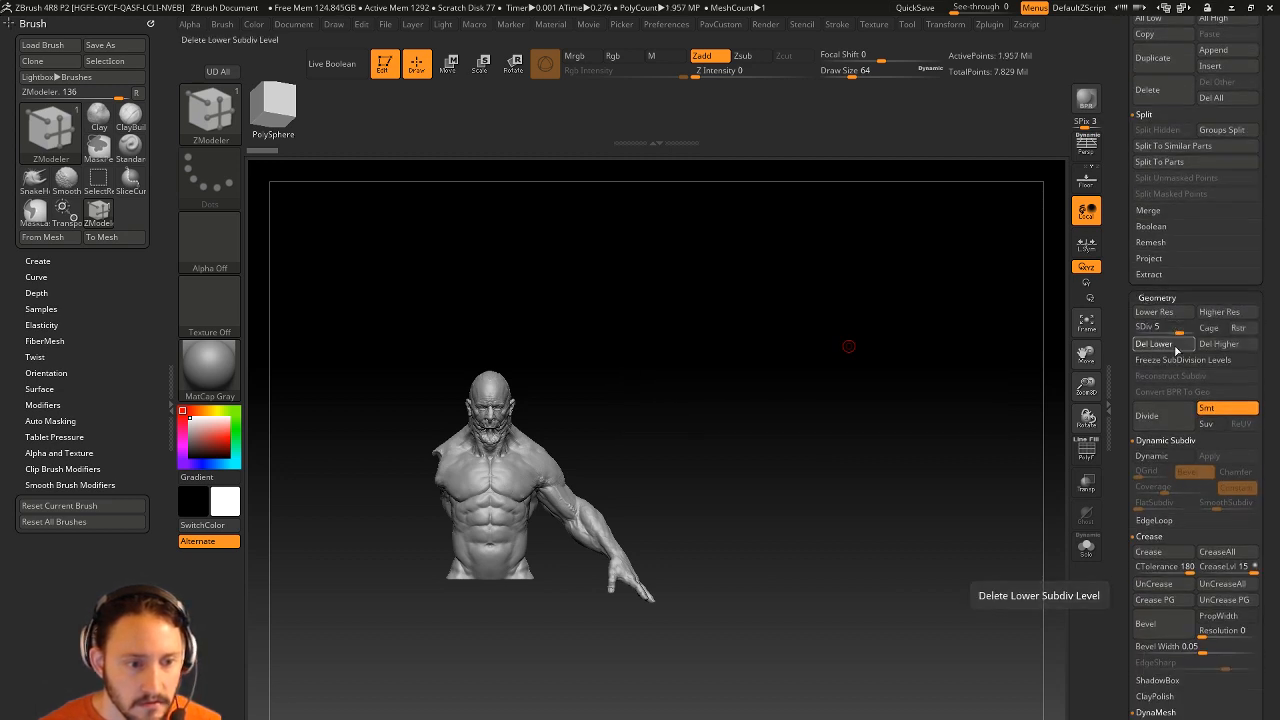
{"action": "left_click", "coordinate": [1174, 349]}
{"action": "key", "text": "space"}
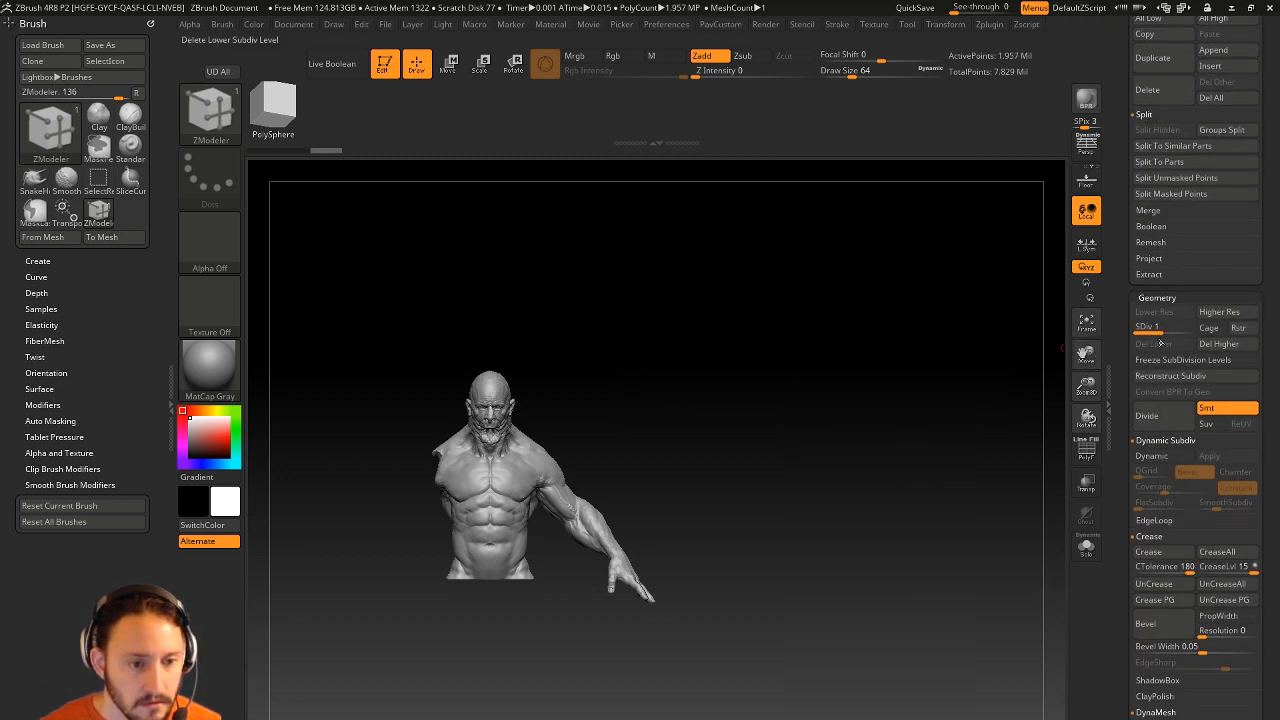
{"action": "key", "text": "ctrl+z"}
{"action": "key", "text": "space"}
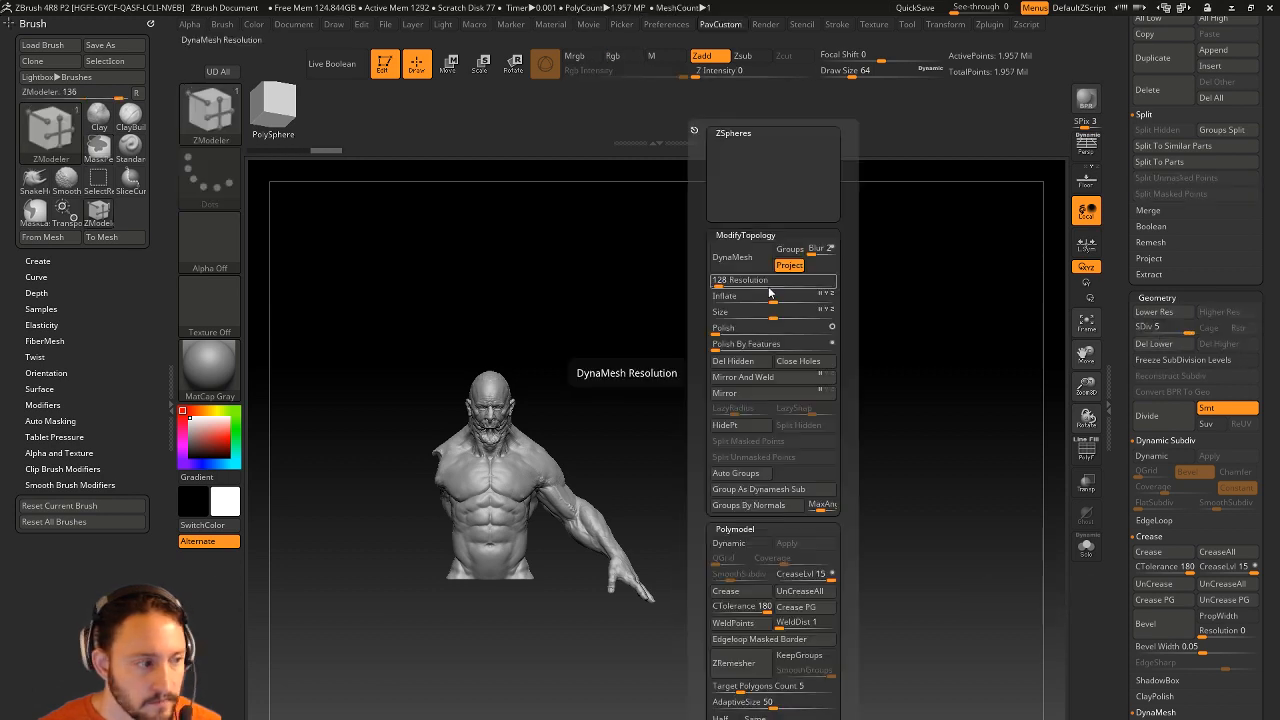
{"action": "left_click", "coordinate": [741, 393]}
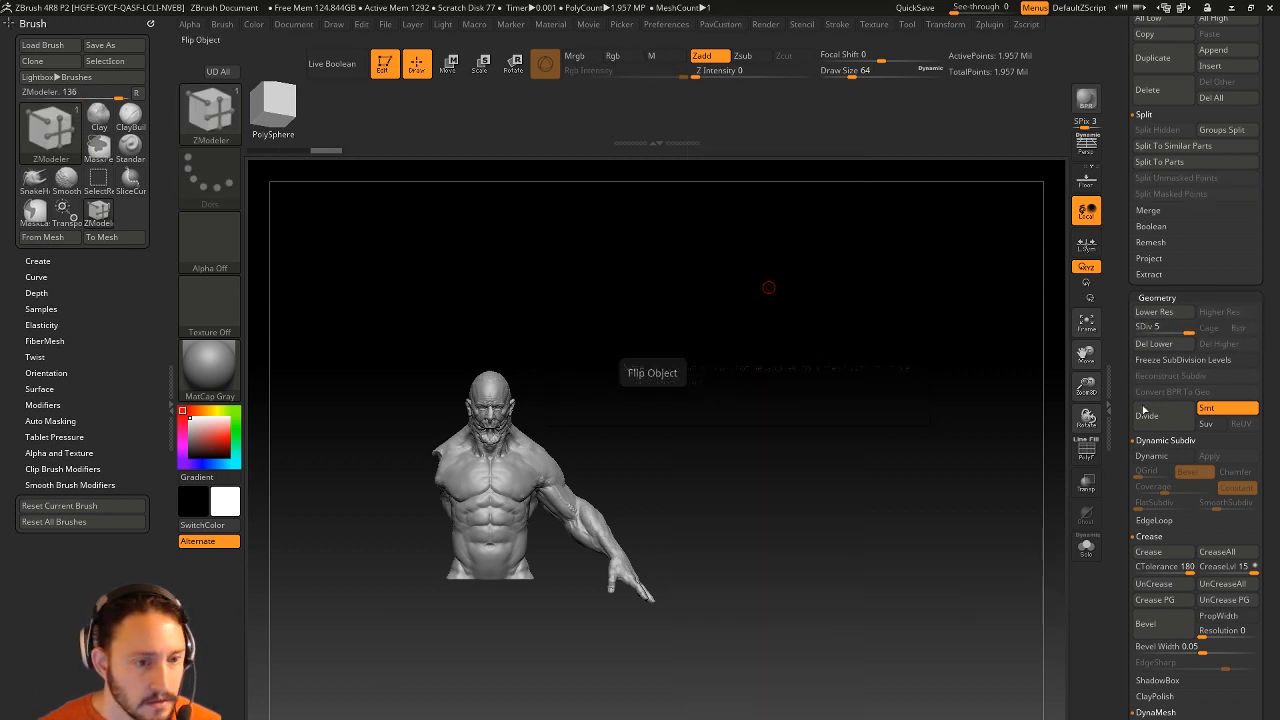
Step: Delete the lower subdivision levels of the upper body and apply Mirror And Weld to it
{"action": "left_click", "coordinate": [1169, 350]}
{"action": "key", "text": "space"}
{"action": "left_click", "coordinate": [825, 377]}
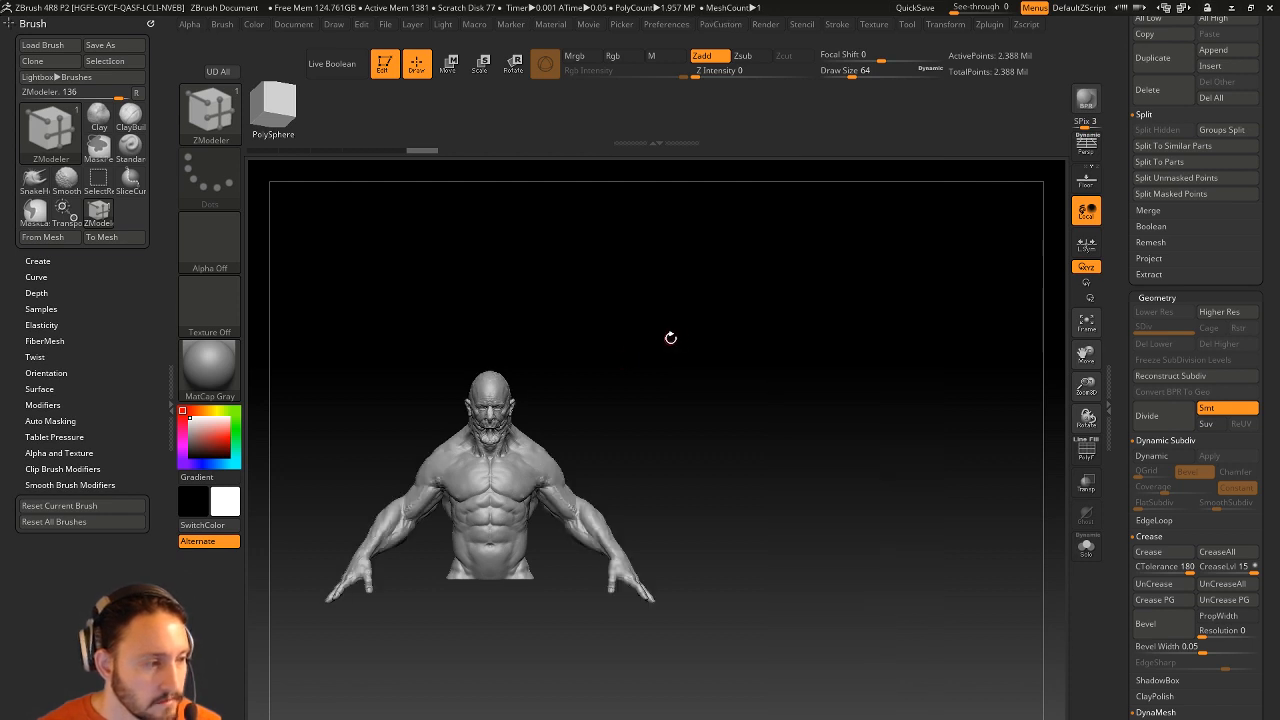
Step: Switch the active tool from the body to the looped ring PM3D_Cylinder3D_1
{"action": "mouse_move", "coordinate": [671, 337]}
{"action": "left_mouse_down", "text": "alt"}
{"action": "mouse_move", "coordinate": [880, 498]}
{"action": "mouse_move", "coordinate": [985, 342]}
{"action": "left_mouse_up", "text": "alt"}
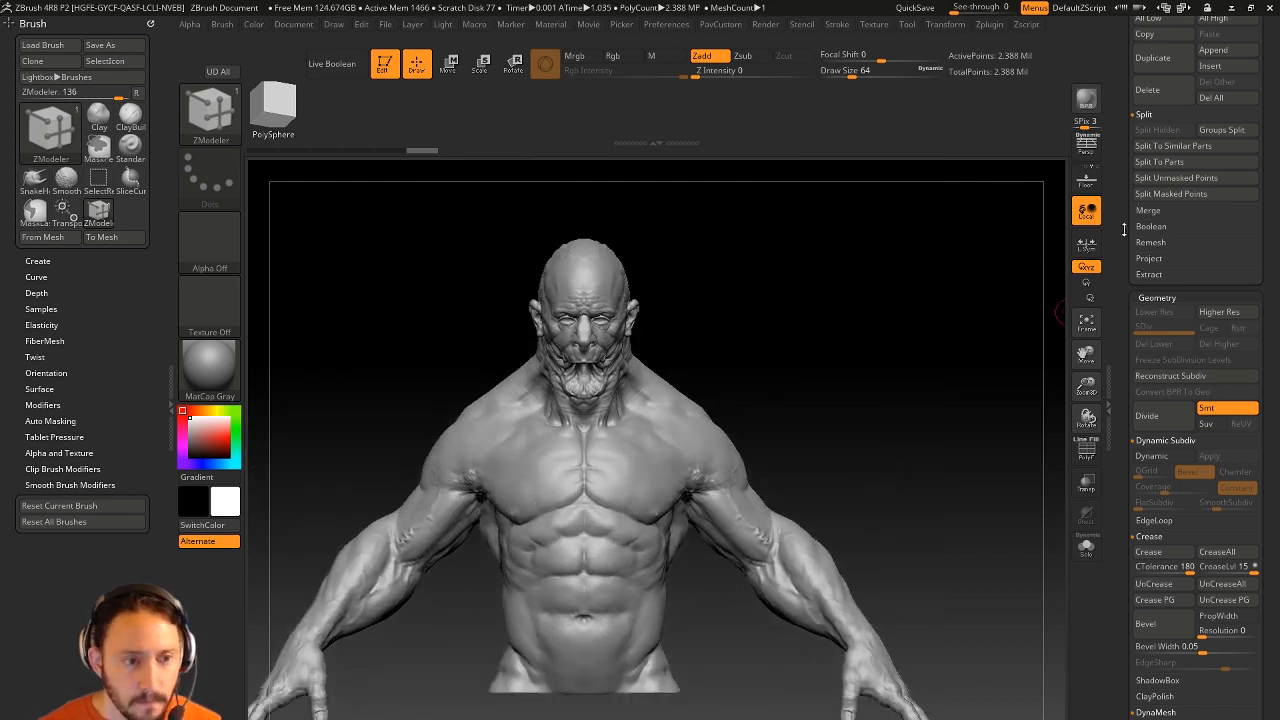
{"action": "scroll", "coordinate": [1124, 230], "scroll_direction": "up", "scroll_amount": 5}
{"action": "left_click", "coordinate": [1212, 636]}
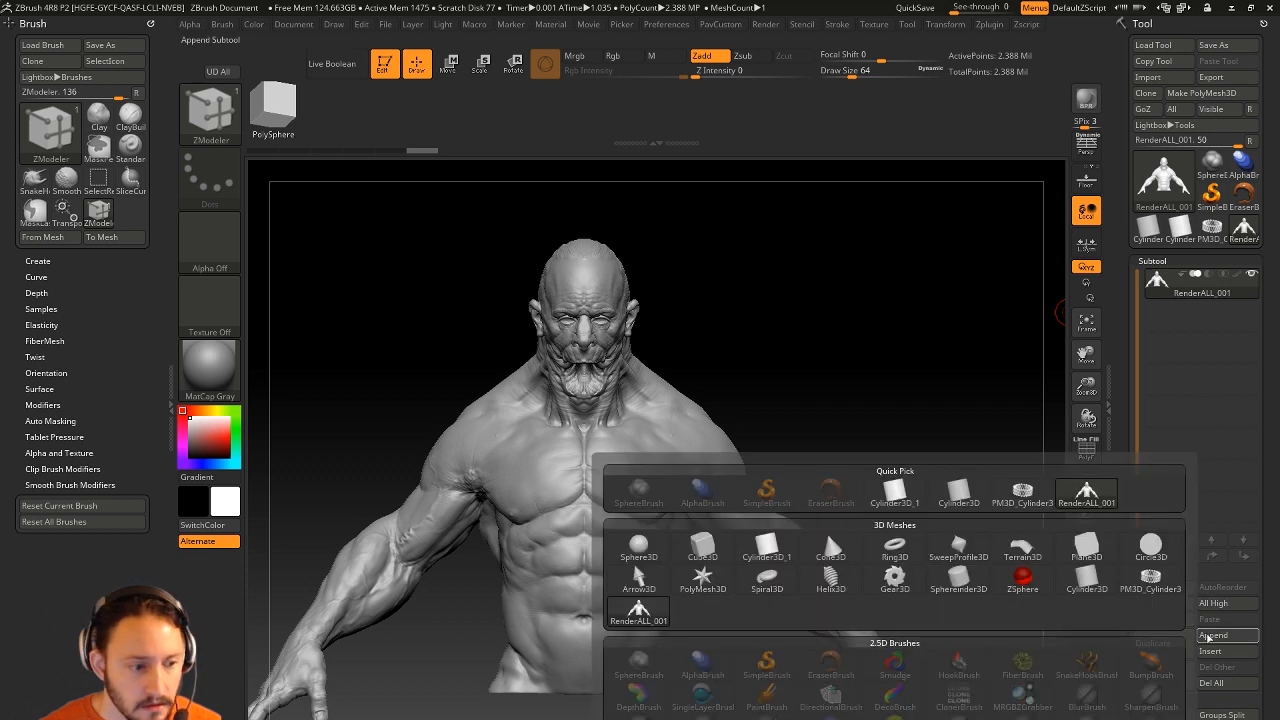
{"action": "mouse_move", "coordinate": [1025, 492]}
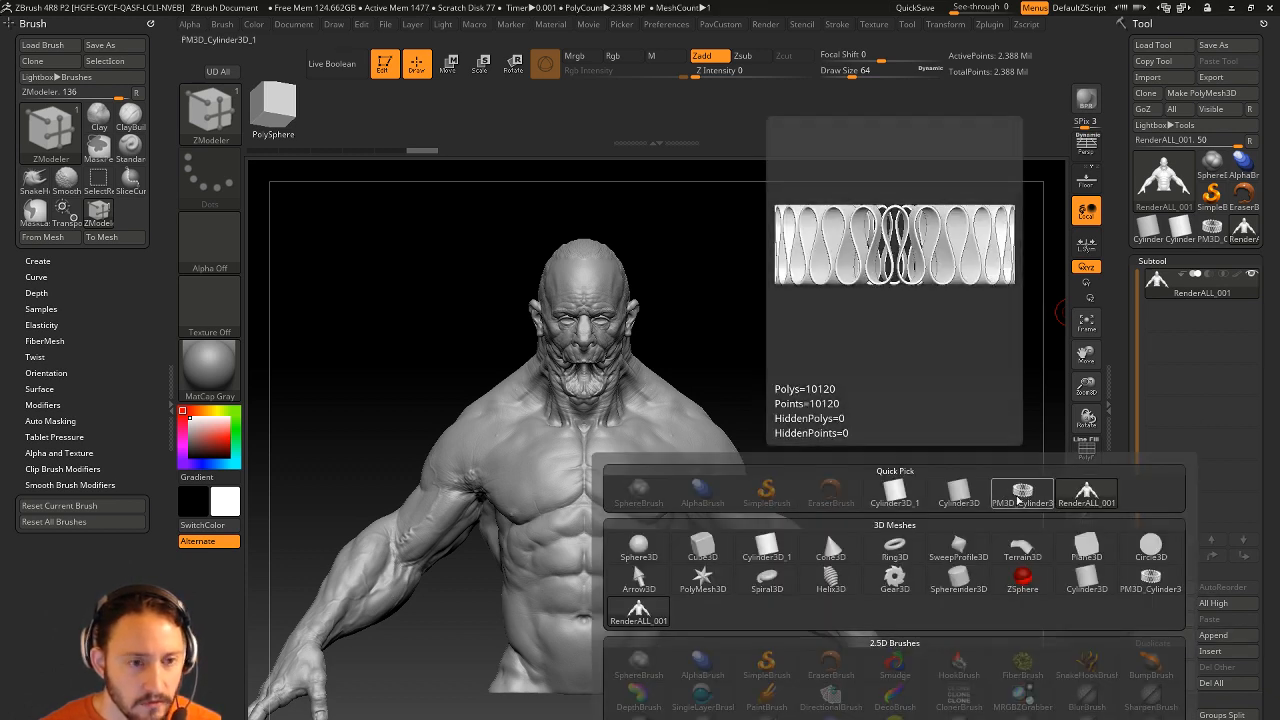
{"action": "left_click", "coordinate": [1020, 497]}
Step: Frame the ring, view it straight from above, and create a new InsertMesh brush from it
{"action": "left_click_drag", "start_coordinate": [857, 297], "coordinate": [777, 272]}
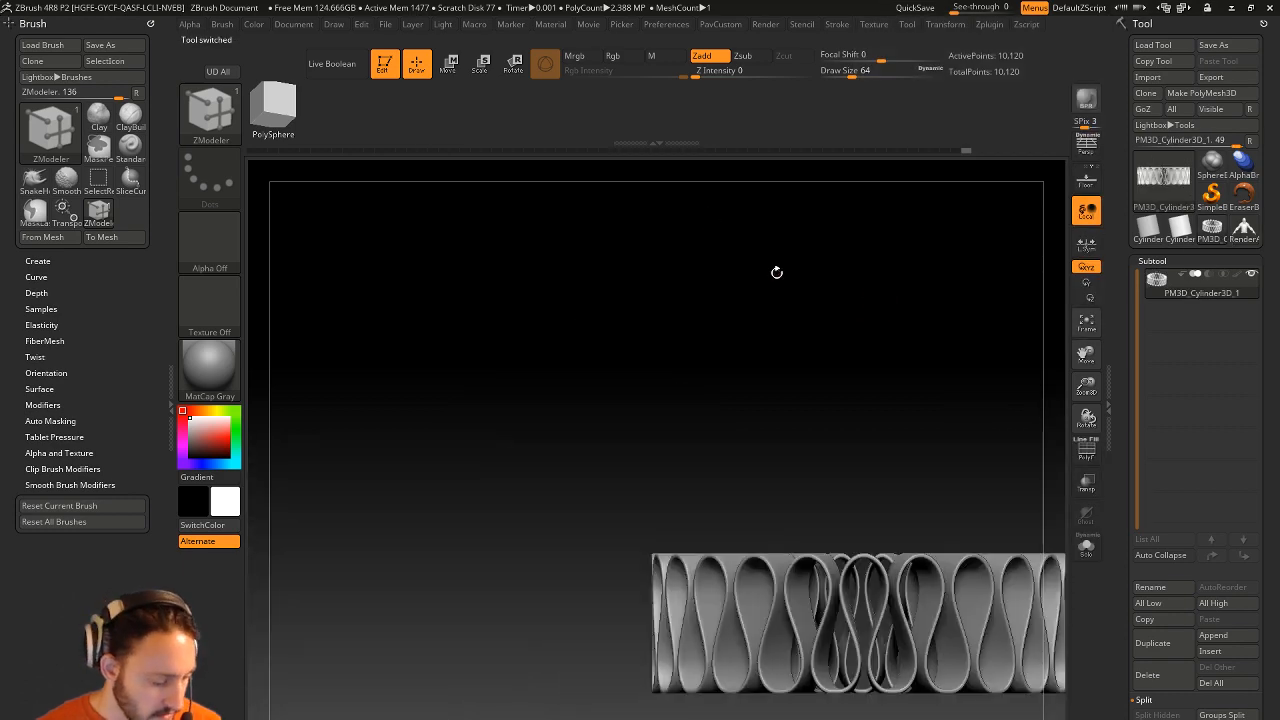
{"action": "key", "text": "f"}
{"action": "left_click_drag", "start_coordinate": [858, 292], "coordinate": [752, 193], "text": "alt"}
{"action": "left_click_drag", "start_coordinate": [842, 220], "coordinate": [685, 331], "text": "alt"}
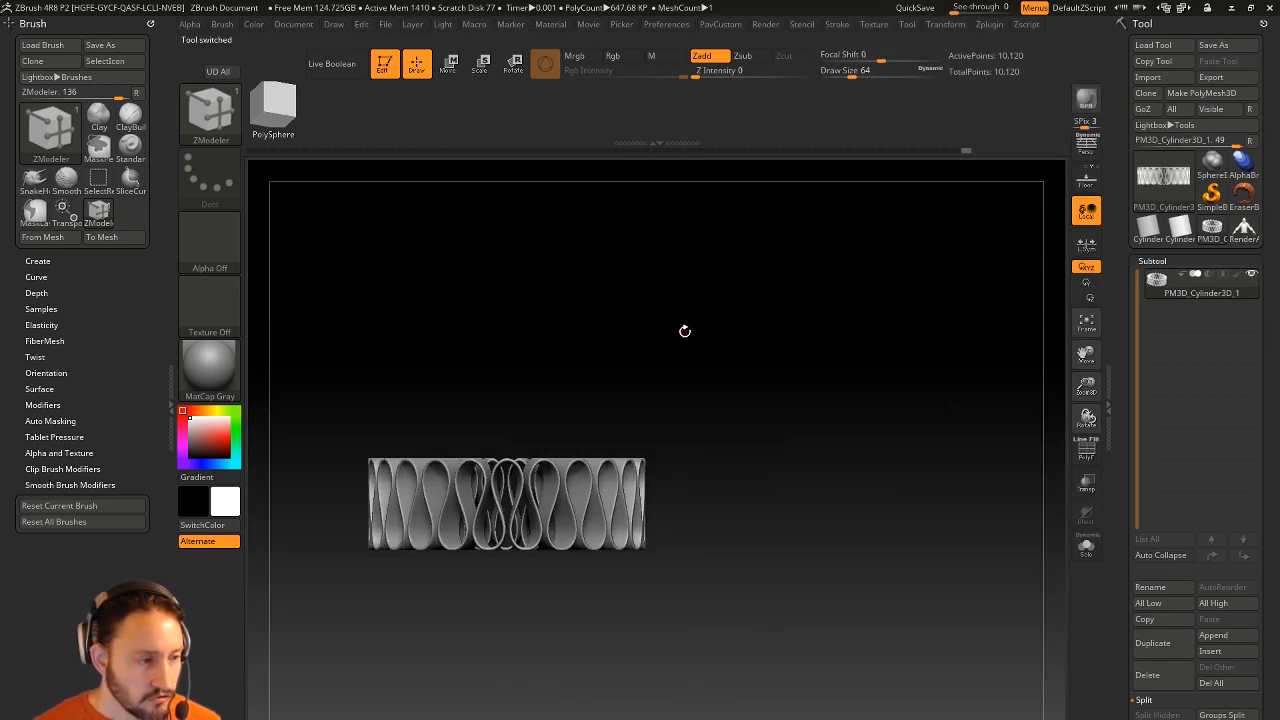
{"action": "left_click_drag", "start_coordinate": [774, 313], "coordinate": [881, 459], "text": "shift"}
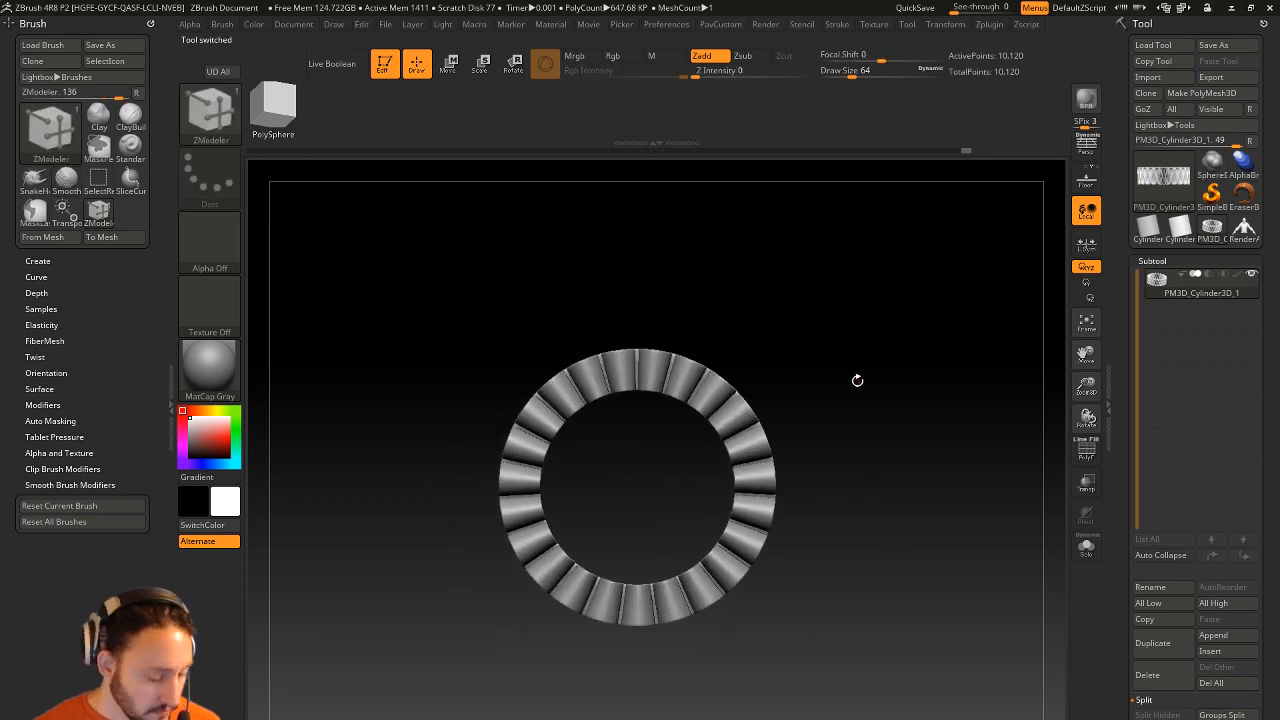
{"action": "key", "text": "b"}
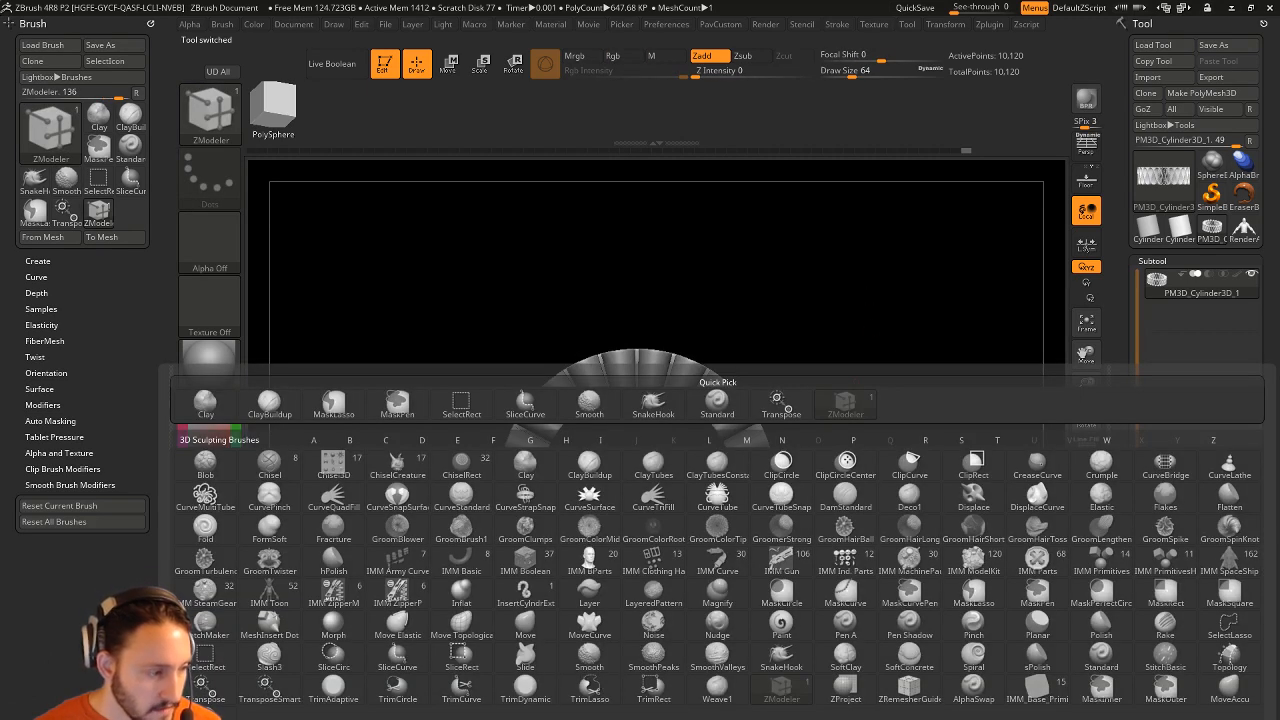
{"action": "left_click", "coordinate": [568, 265]}
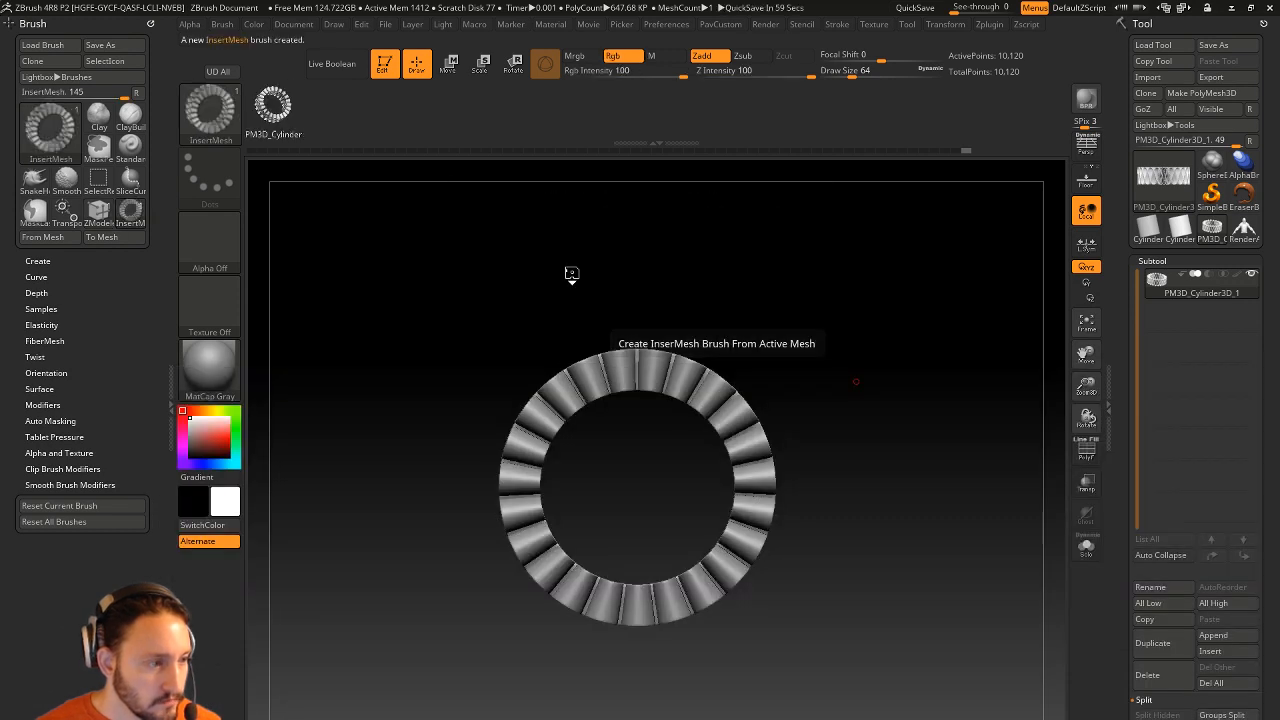
Step: View the ring from the side and append it as a second mesh to the InsertMesh brush
{"action": "left_click_drag", "start_coordinate": [898, 570], "coordinate": [900, 429], "text": "shift"}
{"action": "key", "text": "b"}
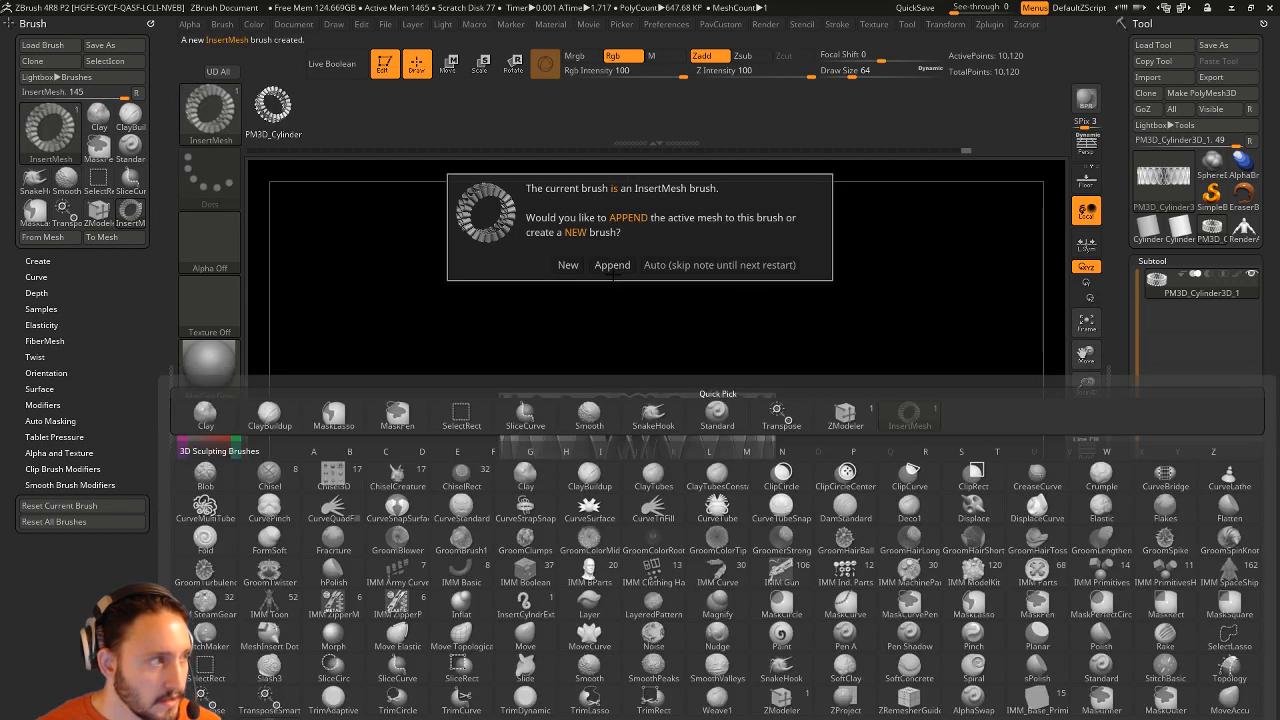
{"action": "left_click", "coordinate": [613, 272]}
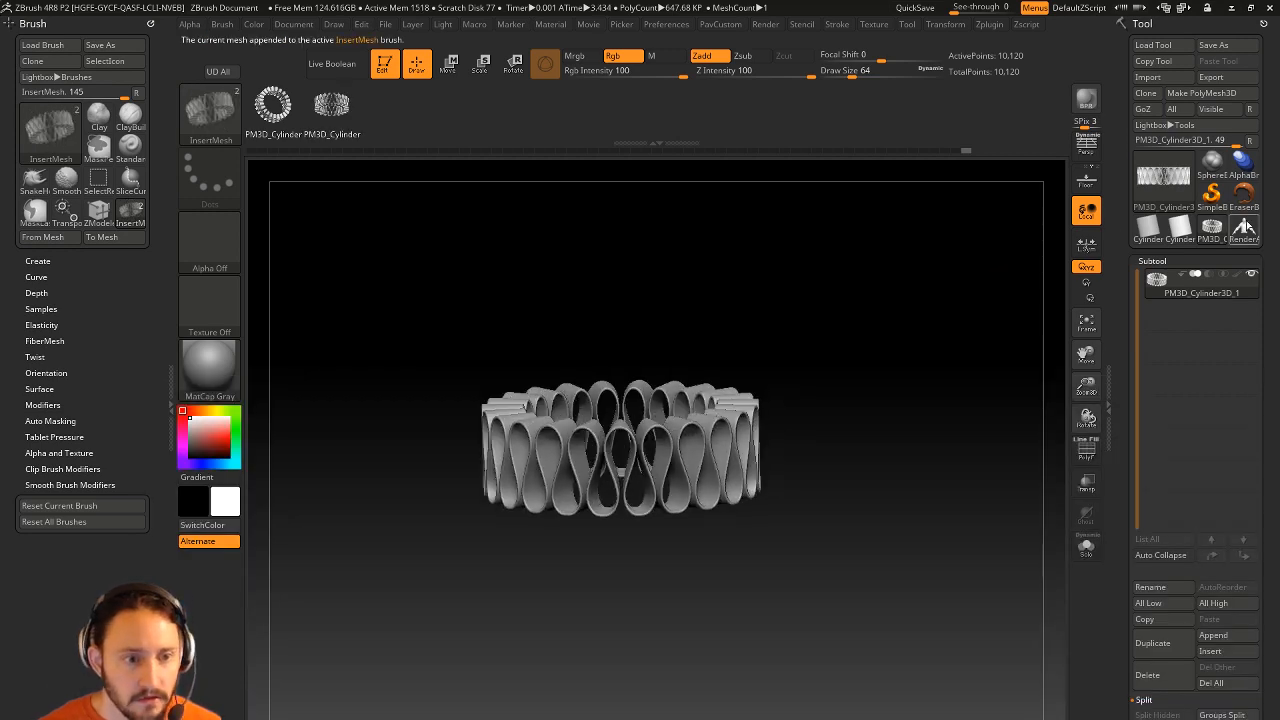
Step: Make the RenderALL_001 body the active tool and, viewing from above, insert the top-view ring mesh over the head
{"action": "left_click", "coordinate": [1244, 227]}
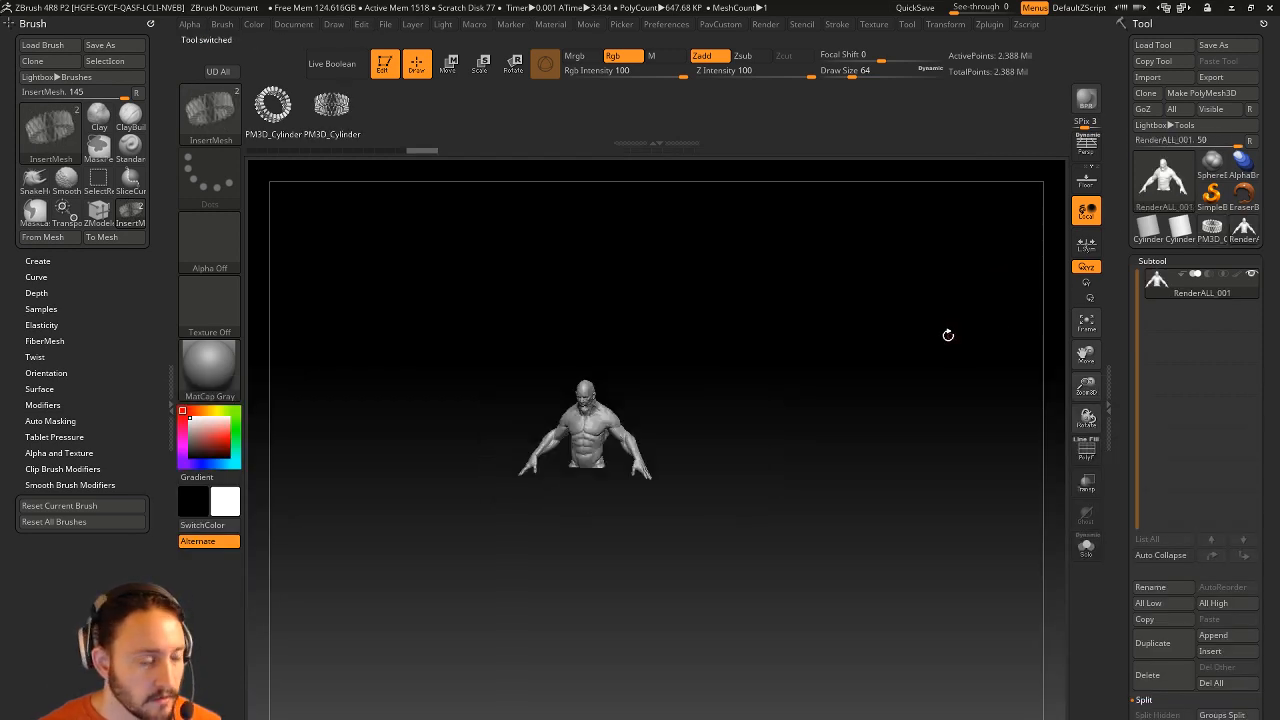
{"action": "mouse_move", "coordinate": [949, 334]}
{"action": "left_mouse_down"}
{"action": "mouse_move", "coordinate": [931, 400]}
{"action": "mouse_move", "coordinate": [889, 431]}
{"action": "mouse_move", "coordinate": [962, 336]}
{"action": "left_mouse_up"}
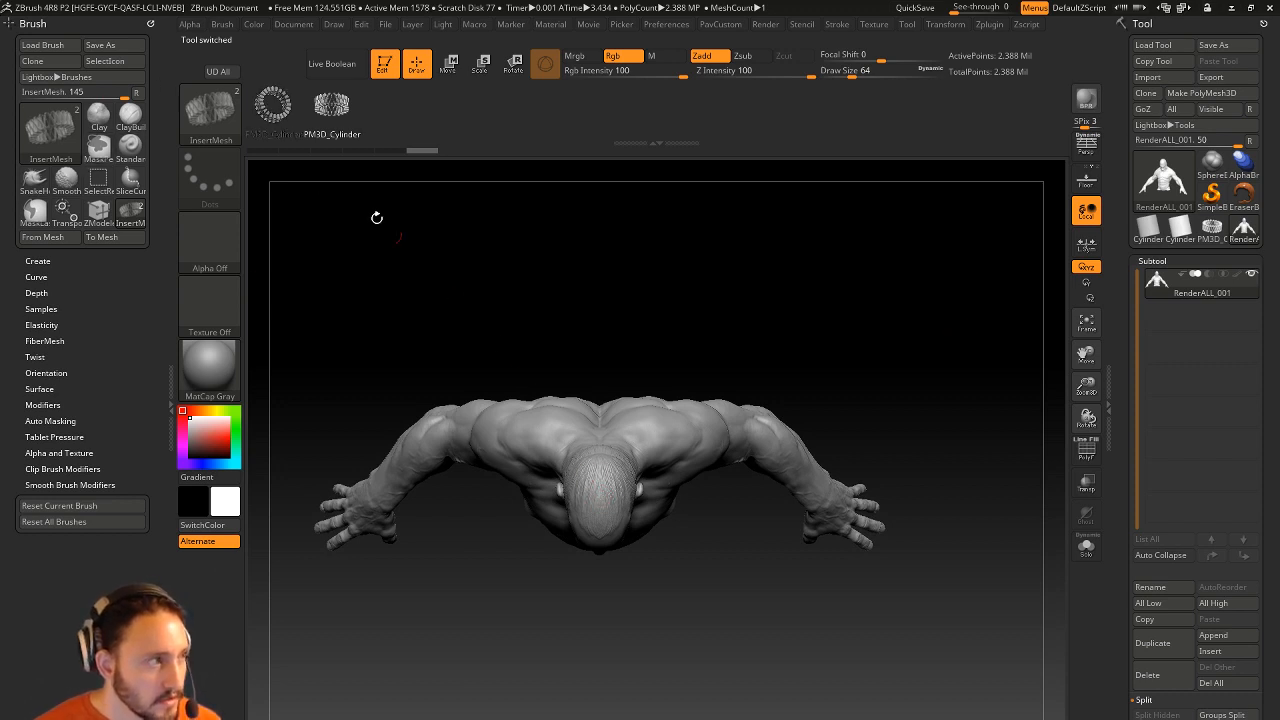
{"action": "left_click_drag", "start_coordinate": [614, 536], "coordinate": [617, 537]}
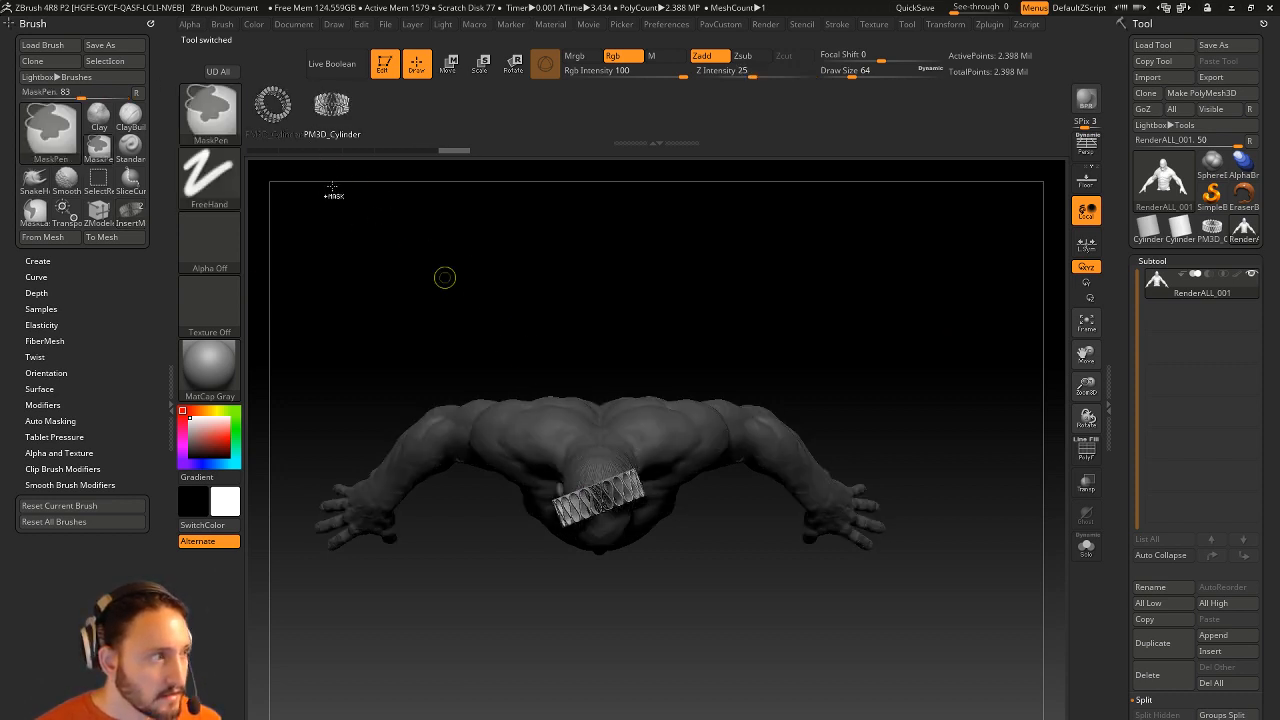
{"action": "key", "text": "ctrl+z"}
{"action": "left_click", "coordinate": [273, 106]}
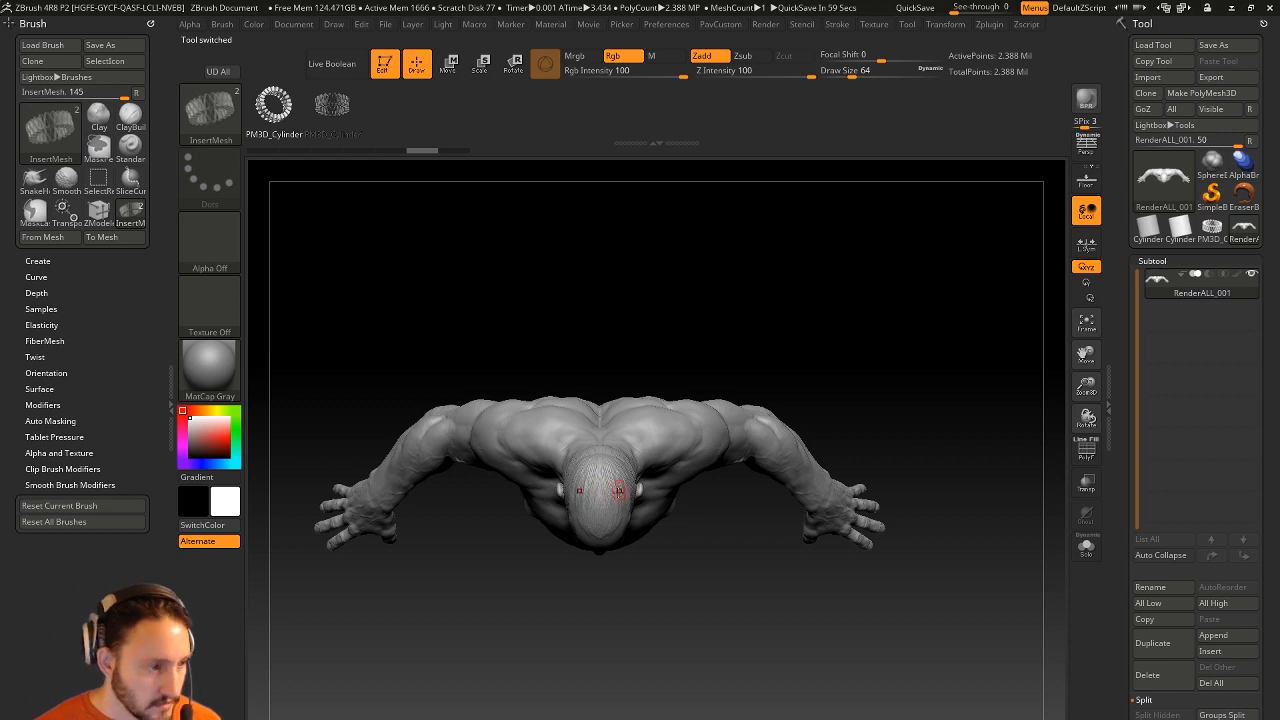
{"action": "left_click_drag", "start_coordinate": [622, 542], "coordinate": [628, 554]}
Step: Move and tilt the inserted ring with the gizmo in side view so it wraps around the neck like a collar
{"action": "left_click_drag", "start_coordinate": [706, 634], "coordinate": [737, 344], "text": "shift"}
{"action": "key", "text": "w"}
{"action": "left_click_drag", "start_coordinate": [602, 320], "coordinate": [602, 434]}
{"action": "left_click_drag", "start_coordinate": [711, 397], "coordinate": [628, 400]}
{"action": "left_click_drag", "start_coordinate": [640, 462], "coordinate": [637, 514]}
{"action": "left_click_drag", "start_coordinate": [613, 458], "coordinate": [600, 415]}
{"action": "left_click_drag", "start_coordinate": [690, 368], "coordinate": [786, 372]}
{"action": "mouse_move", "coordinate": [790, 372]}
{"action": "left_mouse_down", "text": "ctrl"}
{"action": "mouse_move", "coordinate": [811, 384]}
{"action": "mouse_move", "coordinate": [784, 396]}
{"action": "left_mouse_up", "text": "ctrl"}
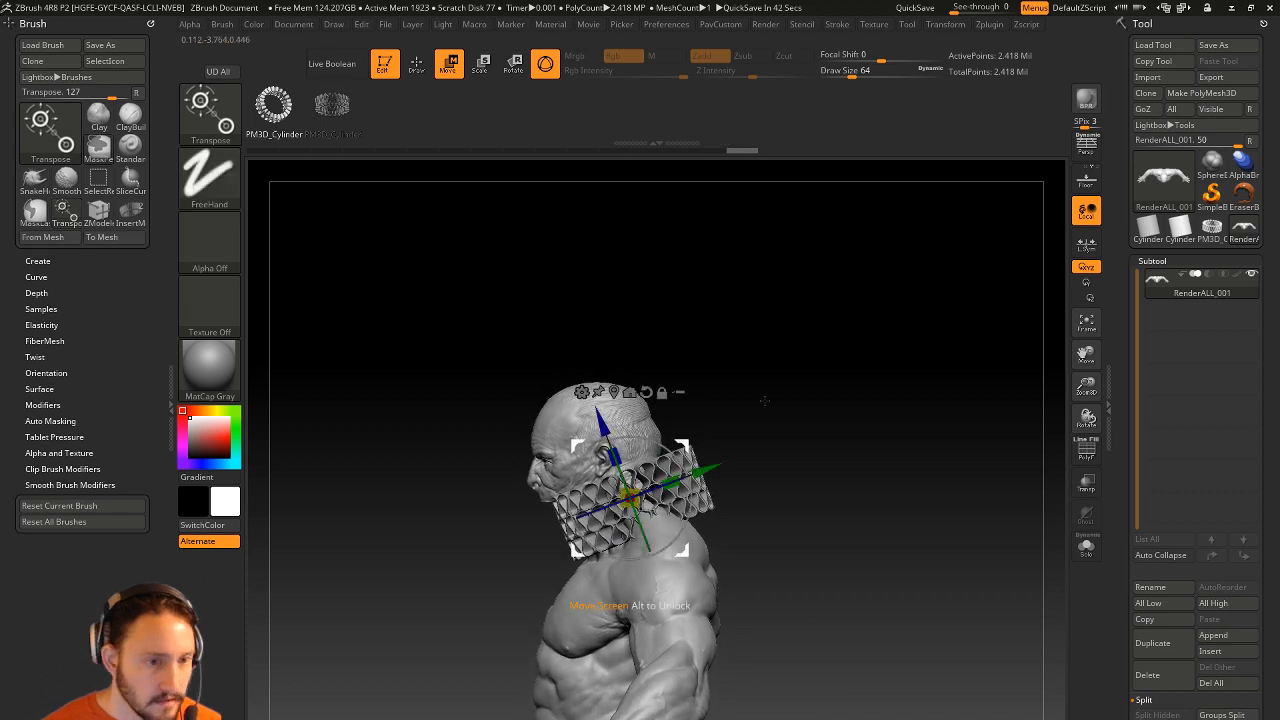
Step: Return to Draw mode and hide the ring around the neck using a rectangular selection
{"action": "key", "text": "q"}
{"action": "mouse_move", "coordinate": [894, 371]}
{"action": "left_mouse_down"}
{"action": "mouse_move", "coordinate": [905, 389]}
{"action": "mouse_move", "coordinate": [565, 357]}
{"action": "mouse_move", "coordinate": [678, 398]}
{"action": "left_mouse_up"}
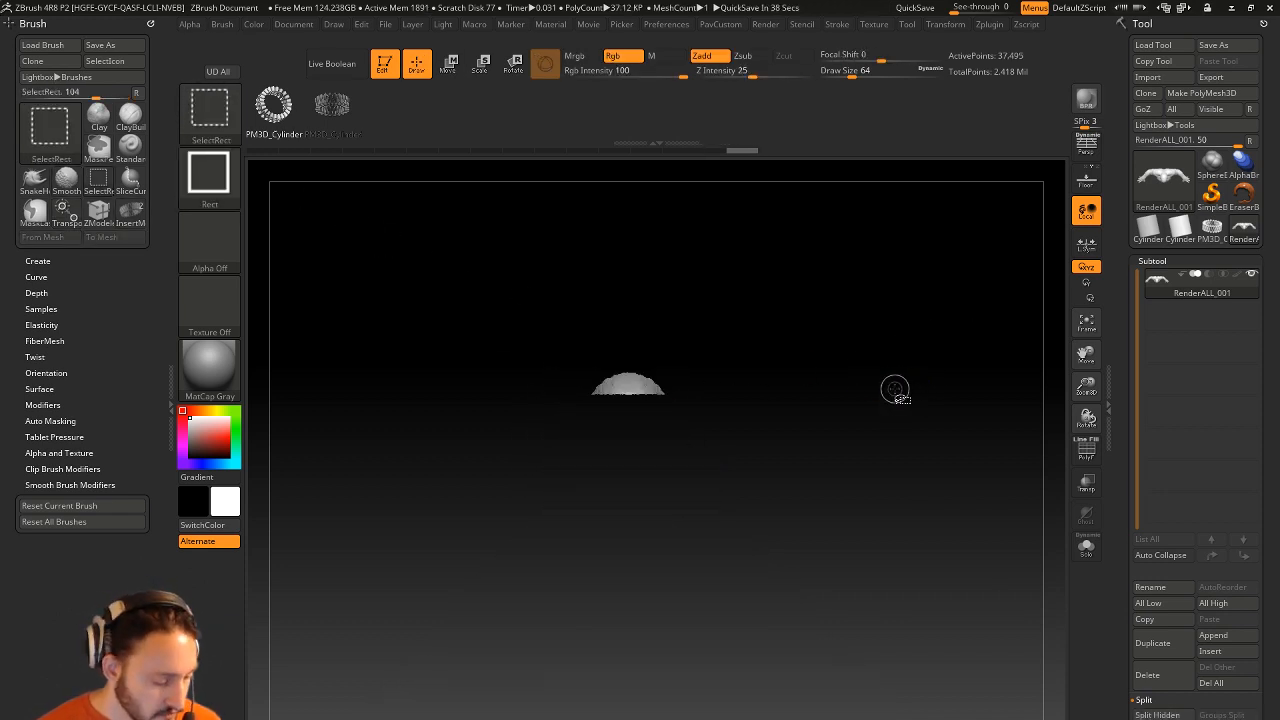
{"action": "left_click", "coordinate": [940, 356], "text": "ctrl+shift"}
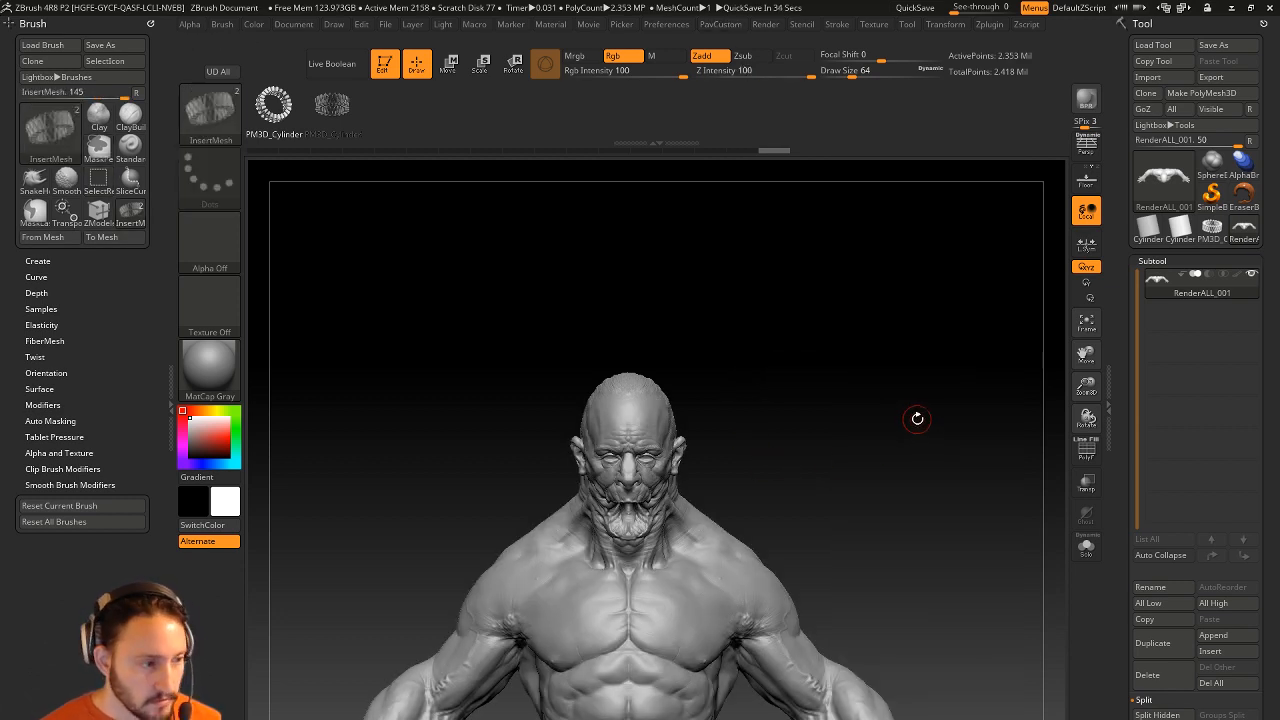
Step: Turn on the polyframe display and split the hidden neck ring off the body into its own subtool
{"action": "left_click", "coordinate": [1085, 452]}
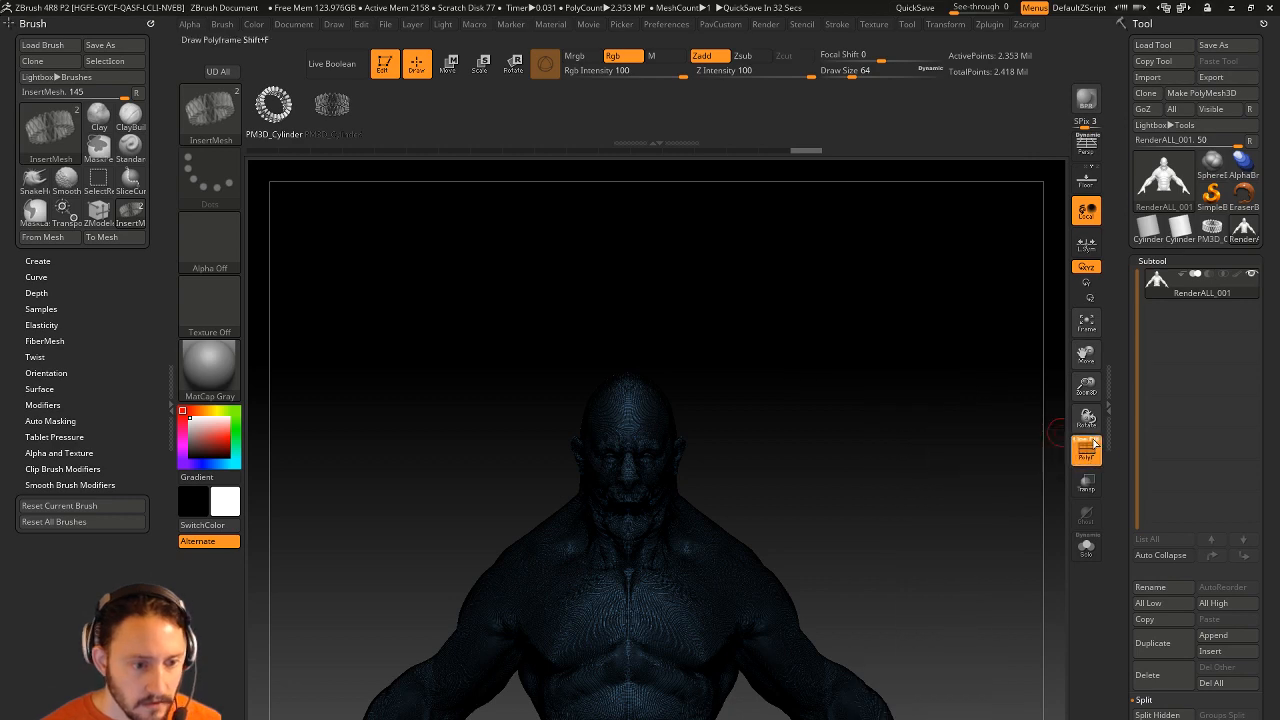
{"action": "key", "text": "2"}
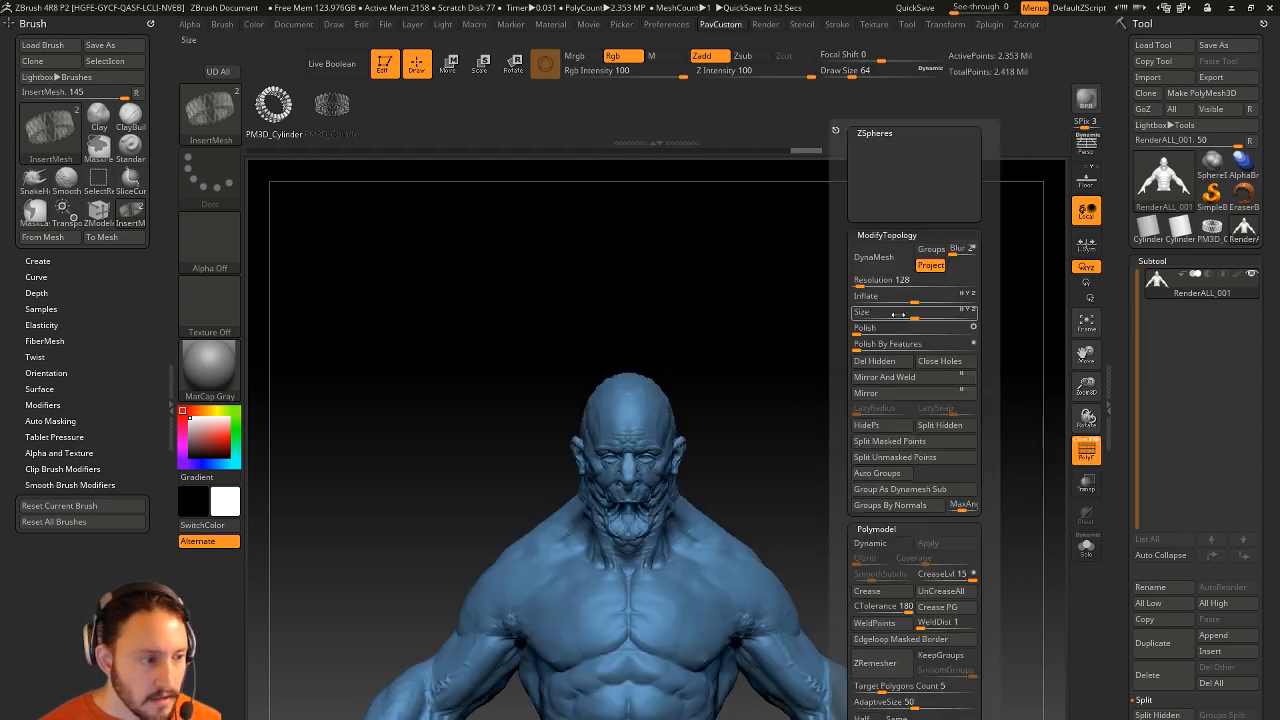
{"action": "left_click", "coordinate": [912, 429]}
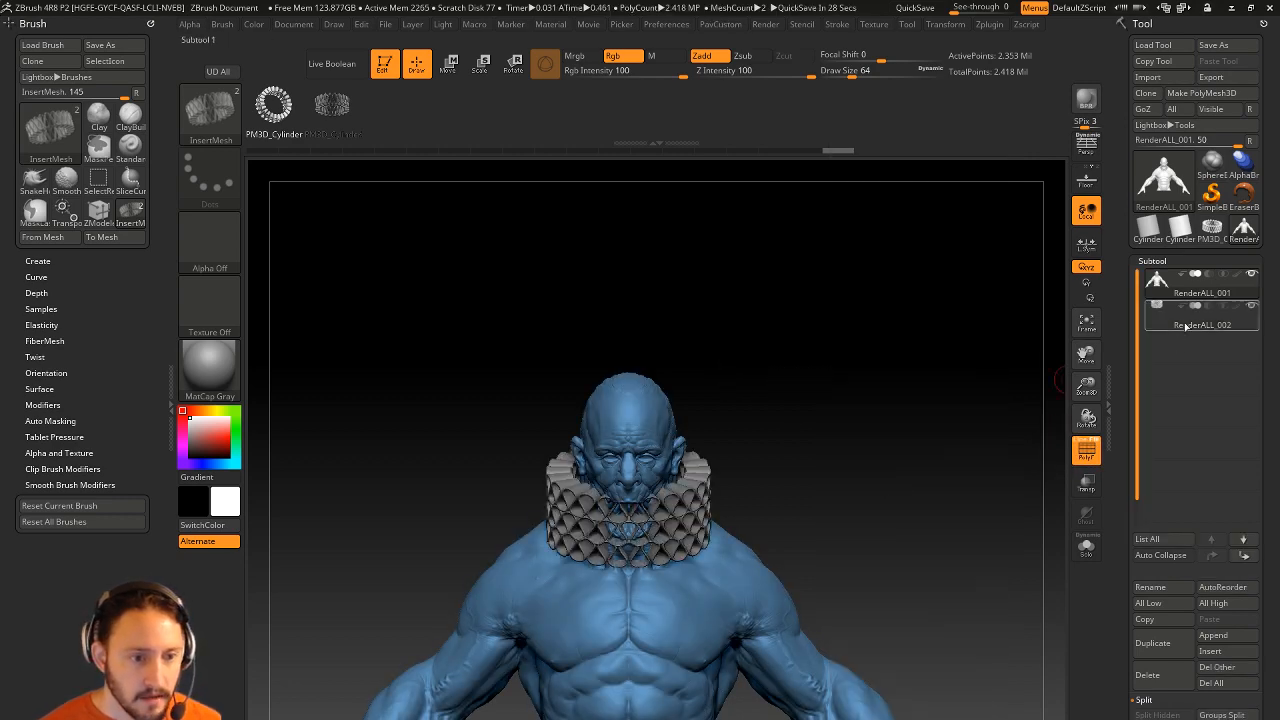
Step: Make the split-off ring the active subtool and tilt it further around the neck in side view with the gizmo
{"action": "mouse_move", "coordinate": [876, 402]}
{"action": "left_mouse_down", "text": "shift"}
{"action": "mouse_move", "coordinate": [838, 415]}
{"action": "mouse_move", "coordinate": [840, 394]}
{"action": "left_mouse_up", "text": "shift"}
{"action": "key", "text": "w"}
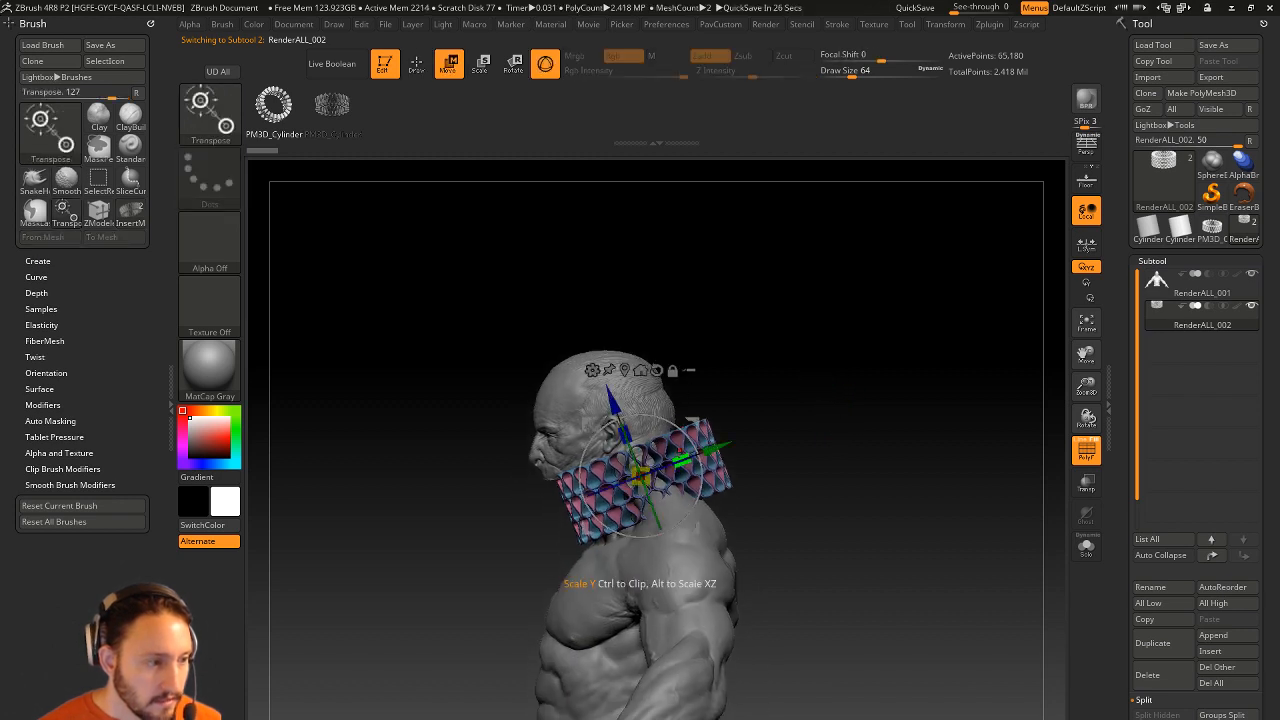
{"action": "mouse_move", "coordinate": [690, 435]}
{"action": "left_mouse_down"}
{"action": "mouse_move", "coordinate": [677, 372]}
{"action": "mouse_move", "coordinate": [688, 416]}
{"action": "left_mouse_up"}
Step: Return to Draw mode and choose the Move brush with a large draw size of 484 for shaping the collar
{"action": "key", "text": "q"}
{"action": "key", "text": "s"}
{"action": "left_click_drag", "start_coordinate": [683, 467], "coordinate": [746, 454]}
{"action": "key", "text": "s"}
{"action": "left_click", "coordinate": [688, 27]}
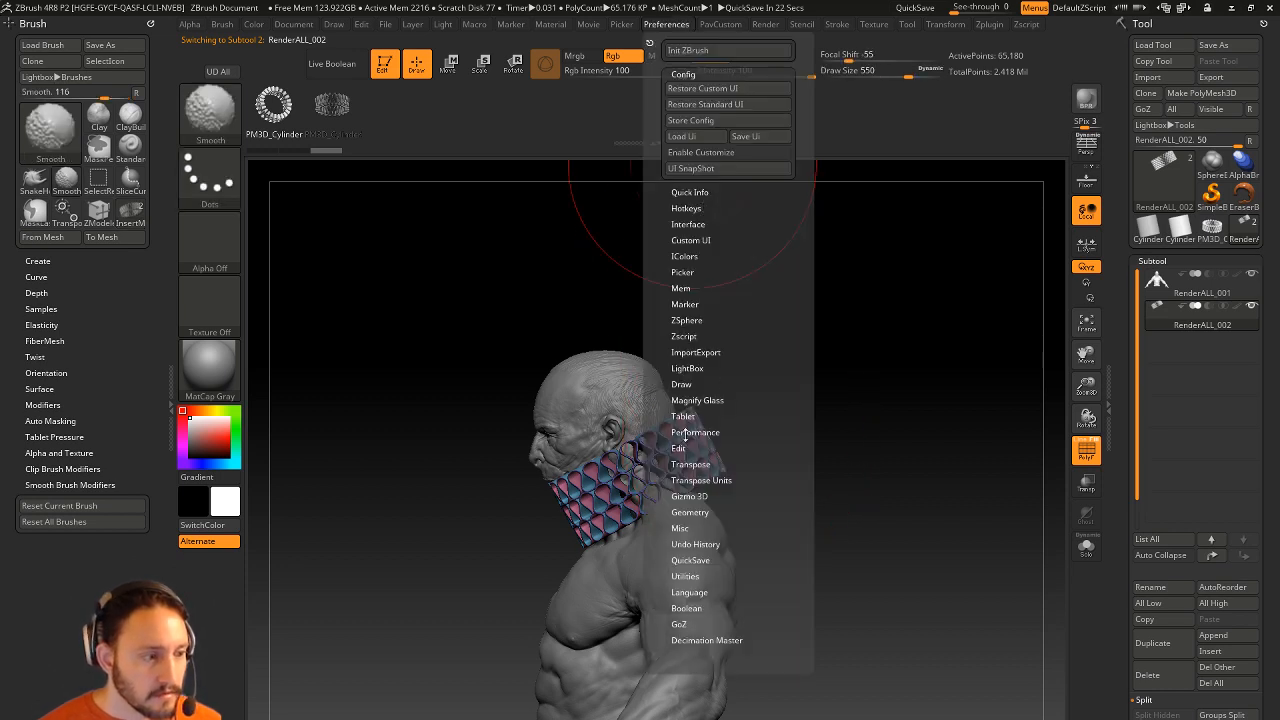
{"action": "left_click", "coordinate": [684, 448]}
{"action": "key", "text": "b"}
{"action": "key", "text": "m"}
{"action": "key", "text": "v"}
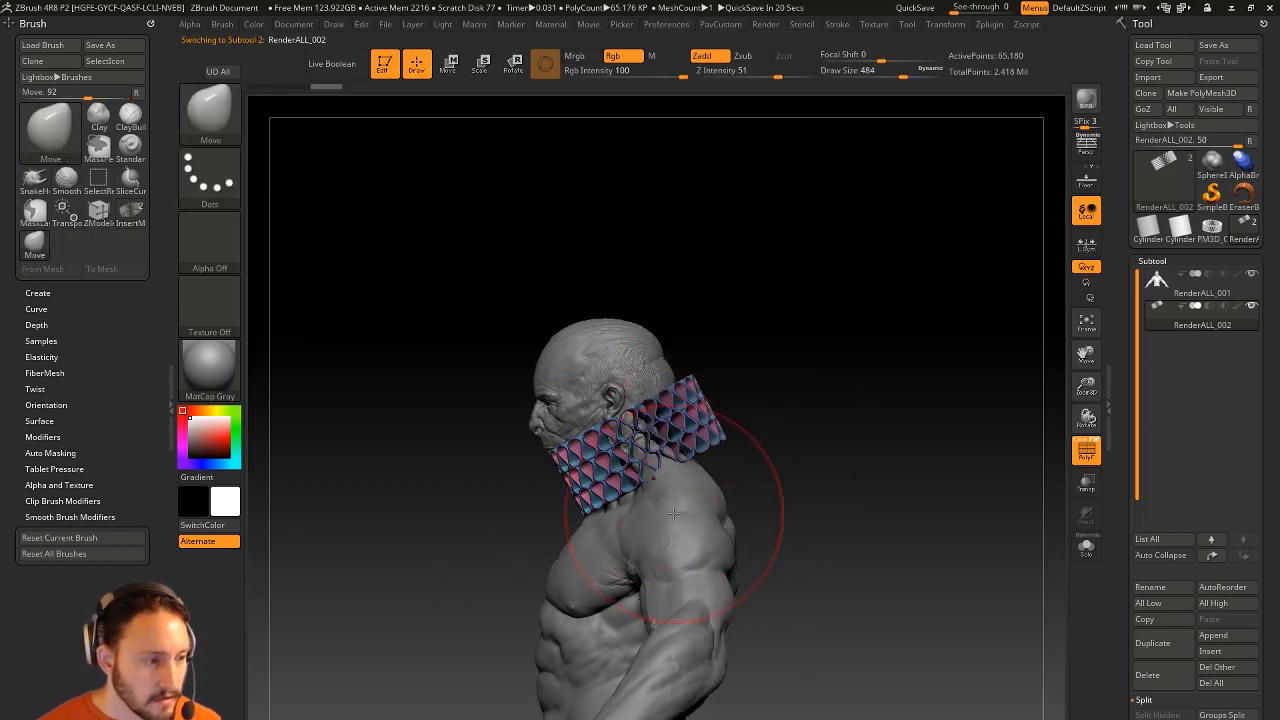
Step: From the front view, pull down the front upper rim of the collar with the Move brush and turn off the polyframe display
{"action": "mouse_move", "coordinate": [743, 368]}
{"action": "left_mouse_down"}
{"action": "mouse_move", "coordinate": [791, 400]}
{"action": "mouse_move", "coordinate": [870, 405]}
{"action": "left_mouse_up"}
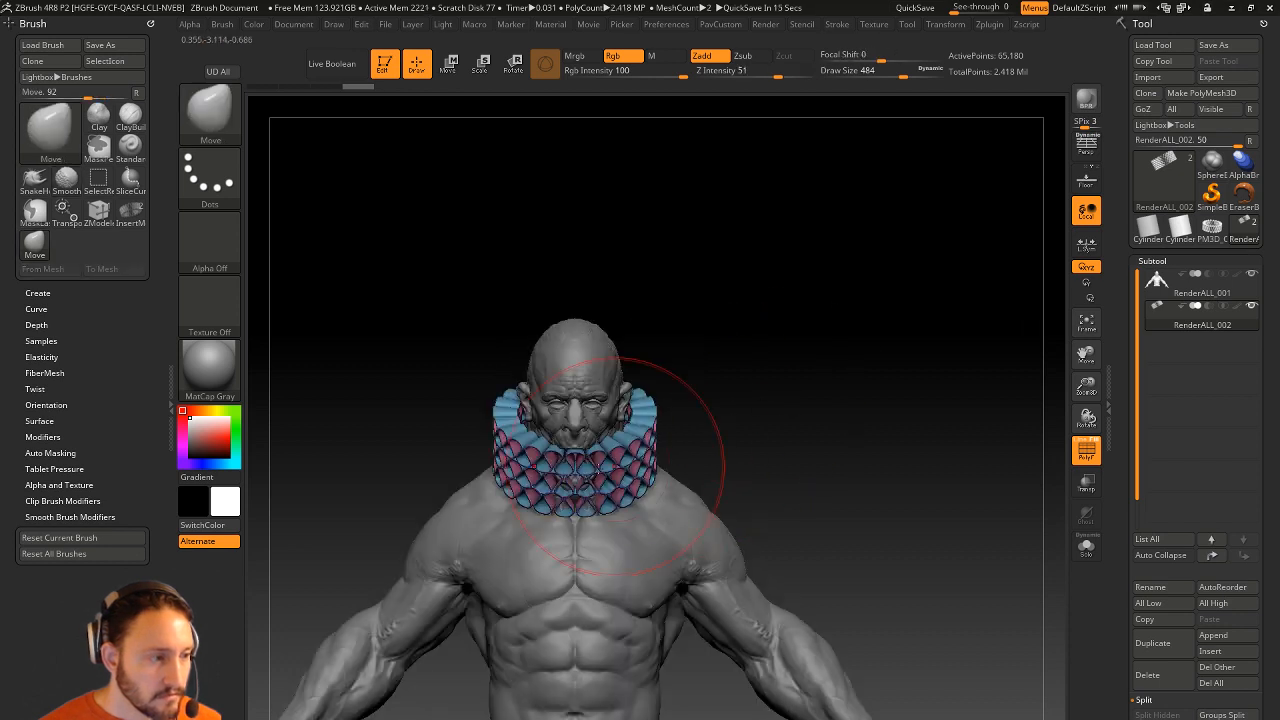
{"action": "left_click", "coordinate": [595, 515], "text": "alt"}
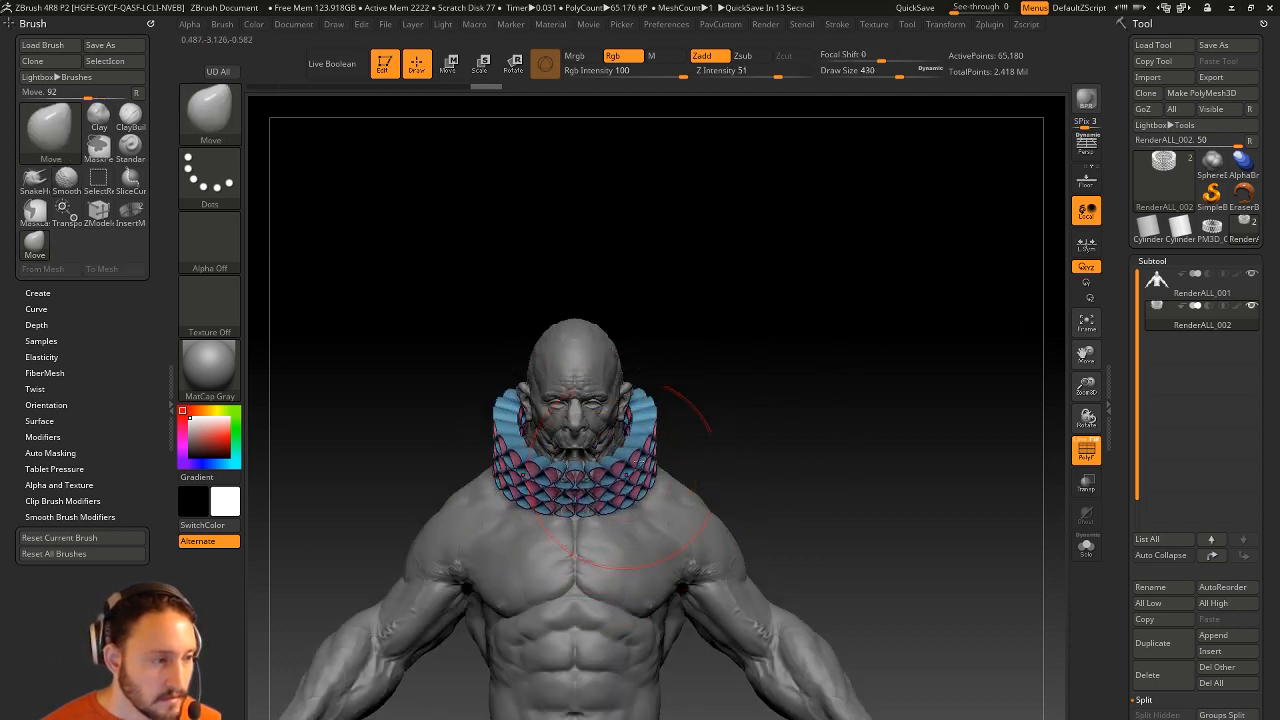
{"action": "mouse_move", "coordinate": [800, 420]}
{"action": "left_mouse_down"}
{"action": "mouse_move", "coordinate": [684, 374]}
{"action": "mouse_move", "coordinate": [777, 357]}
{"action": "left_mouse_up"}
{"action": "left_click", "coordinate": [1087, 450]}
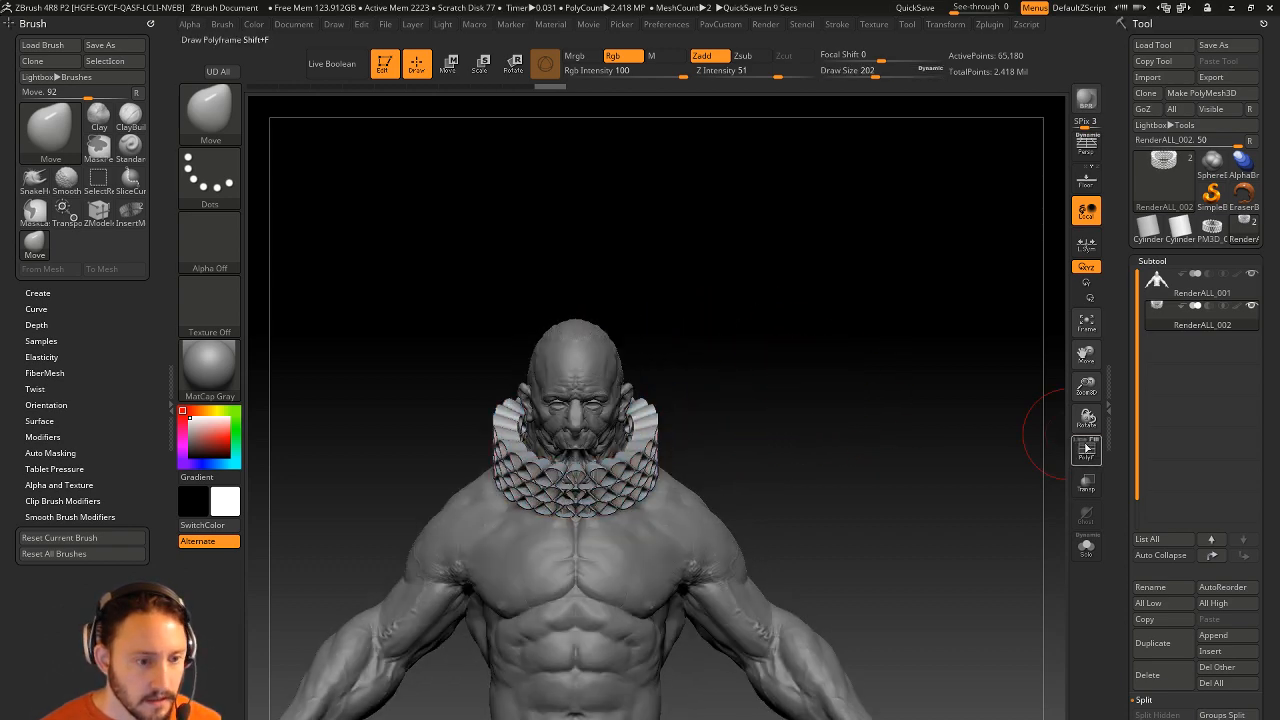